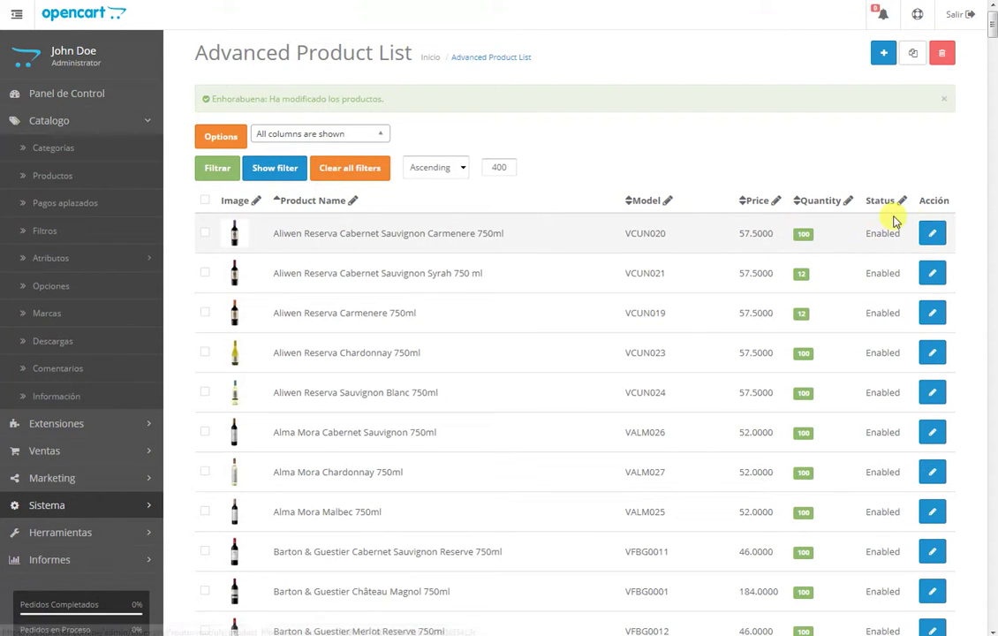
Step: Open the Aliwen Reserva Cabernet Sauvignon Carmenere 750ml product for editing and review its name and meta title fields
click(933, 237)
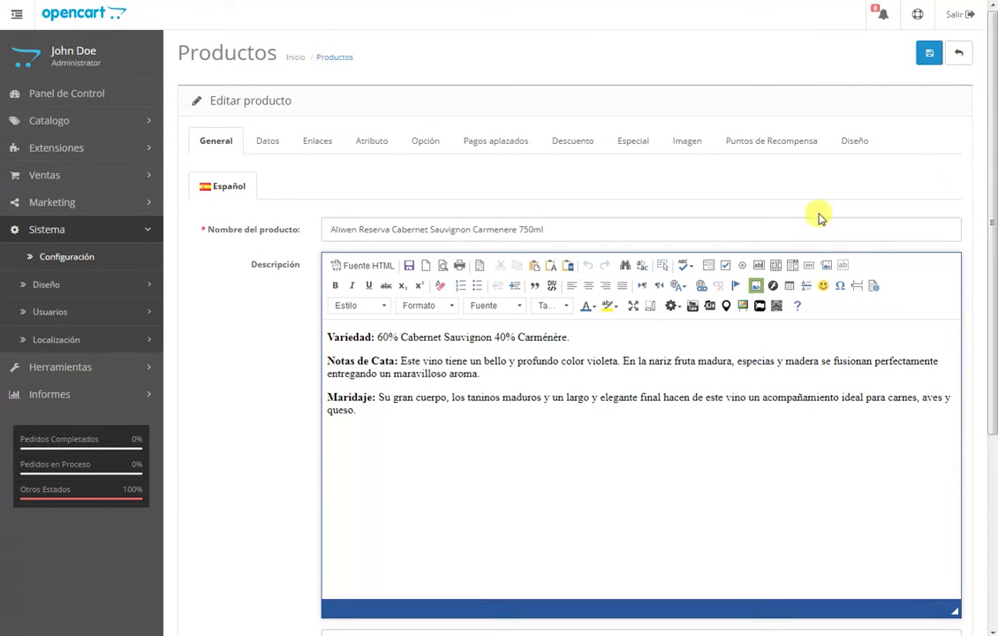
drag(543, 230, 324, 219)
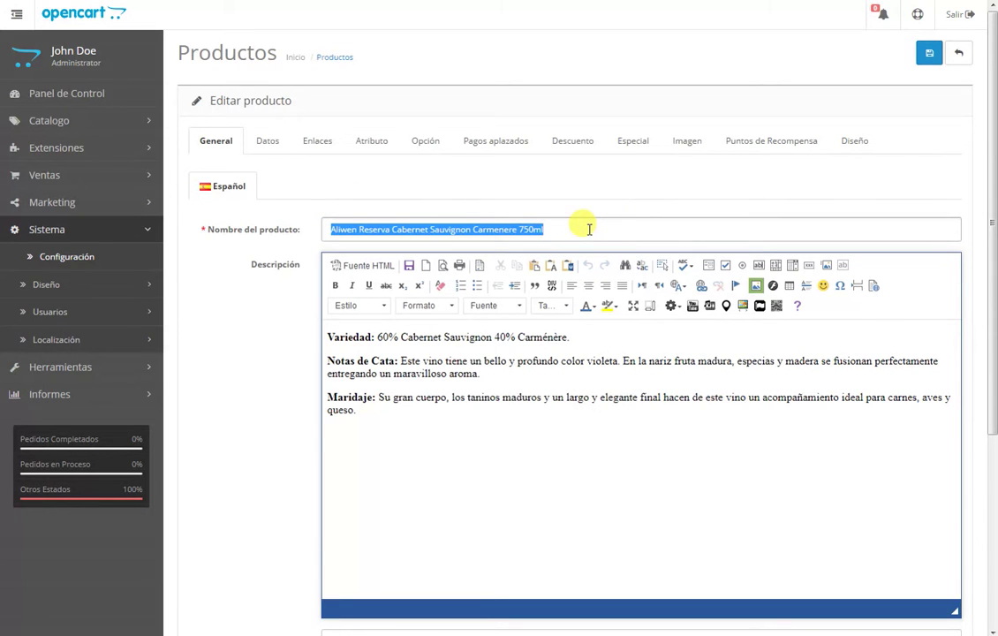
click(589, 228)
drag(990, 128, 992, 184)
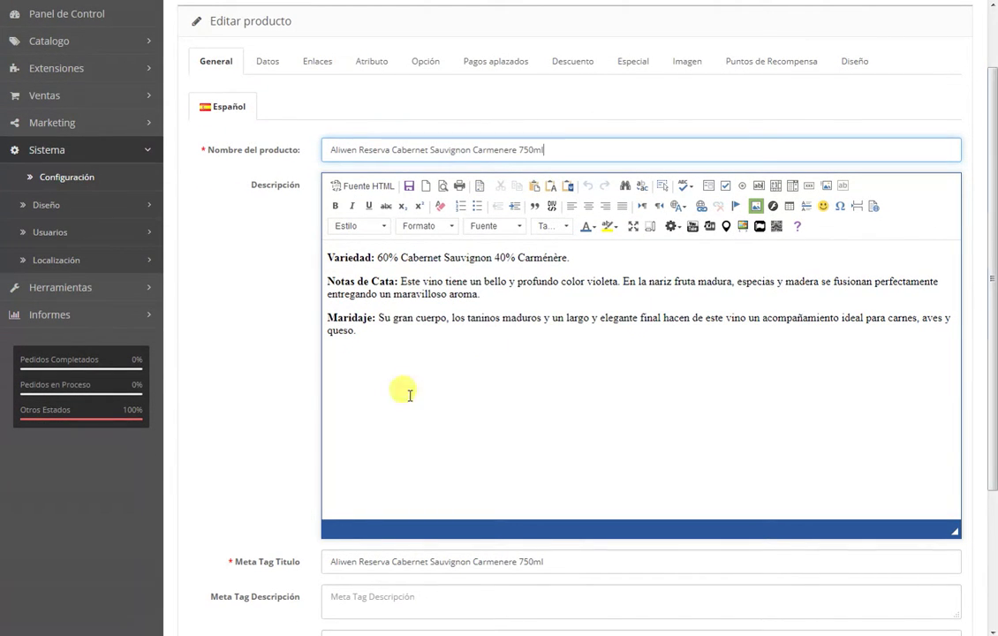
click(575, 557)
click(566, 144)
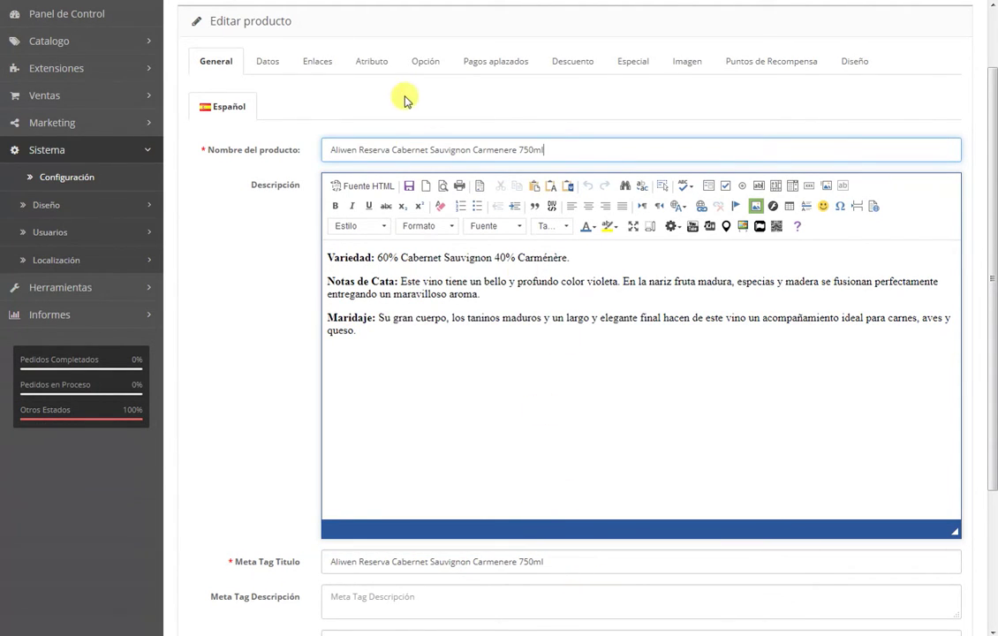
click(605, 559)
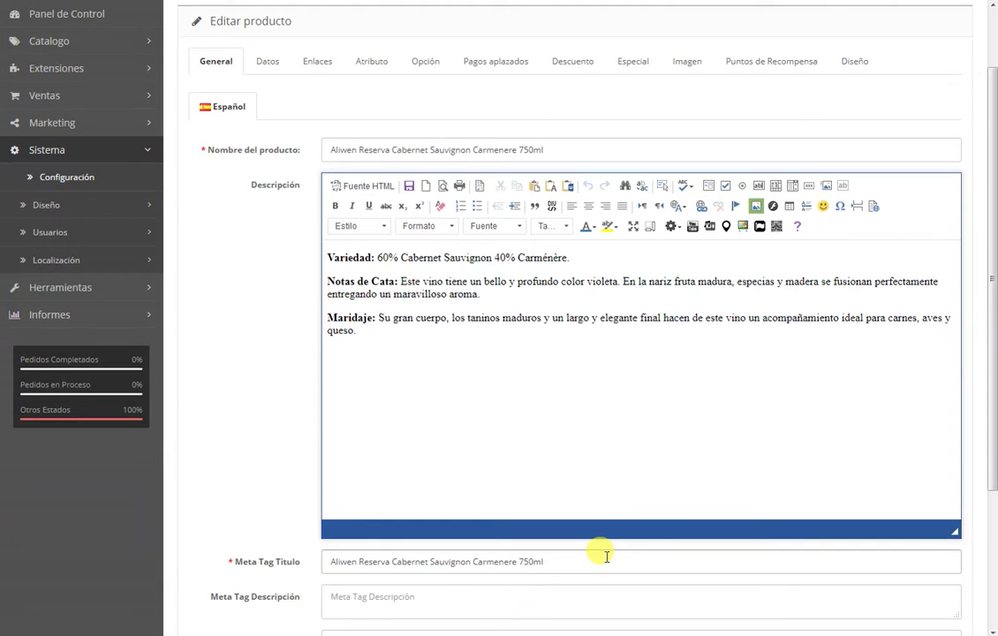
text(| |)
key(BackSpace)
text(BESTBRANDS.COM.PE L)
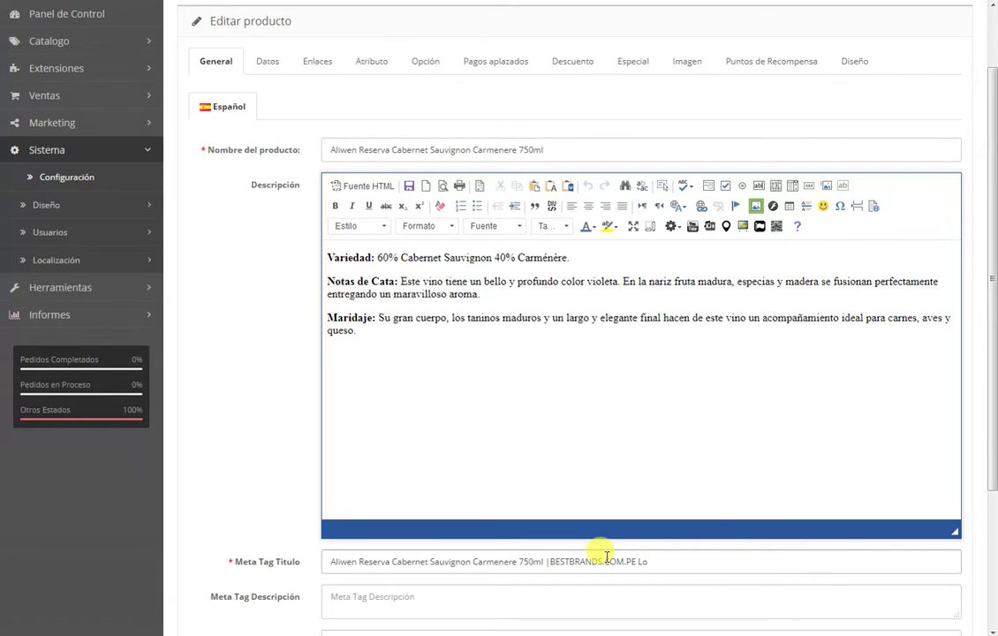
text(as mej)
key(BackSpace)
key(BackSpace)
key(BackSpace)
key(BackSpace)
key(BackSpace)
key(BackSpace)
key(BackSpace)
key(BackSpace)
key(BackSpace)
key(BackSpace)
key(BackSpace)
key(BackSpace)
key(BackSpace)
key(BackSpace)
key(BackSpace)
key(BackSpace)
key(BackSpace)
key(BackSpace)
key(BackSpace)
key(BackSpace)
text(vinos)
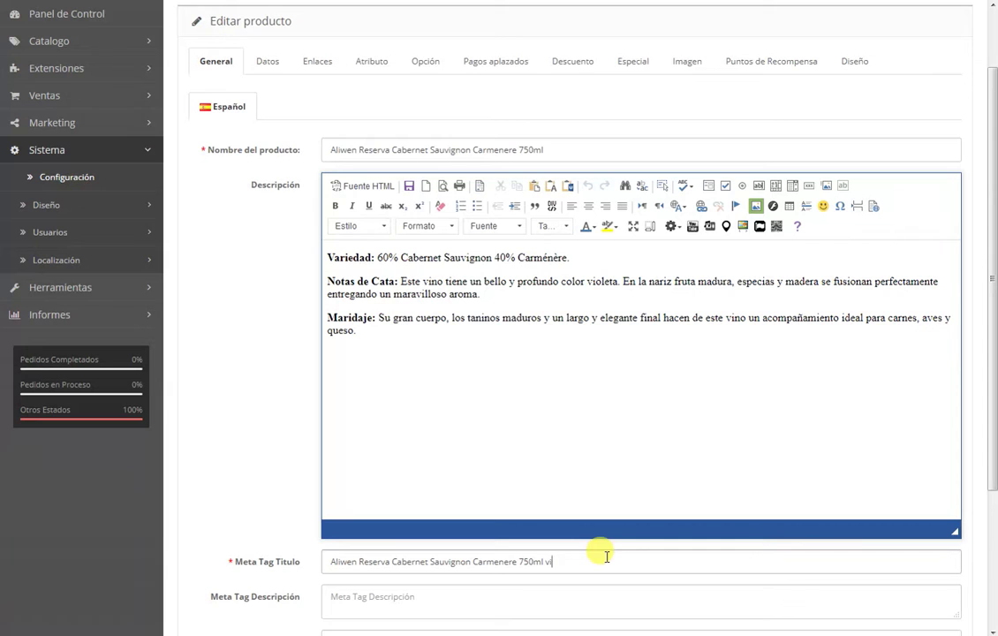
key(BackSpace)
key(BackSpace)
key(BackSpace)
key(BackSpace)
key(BackSpace)
key(BackSpace)
text(.)
drag(606, 557, 234, 541)
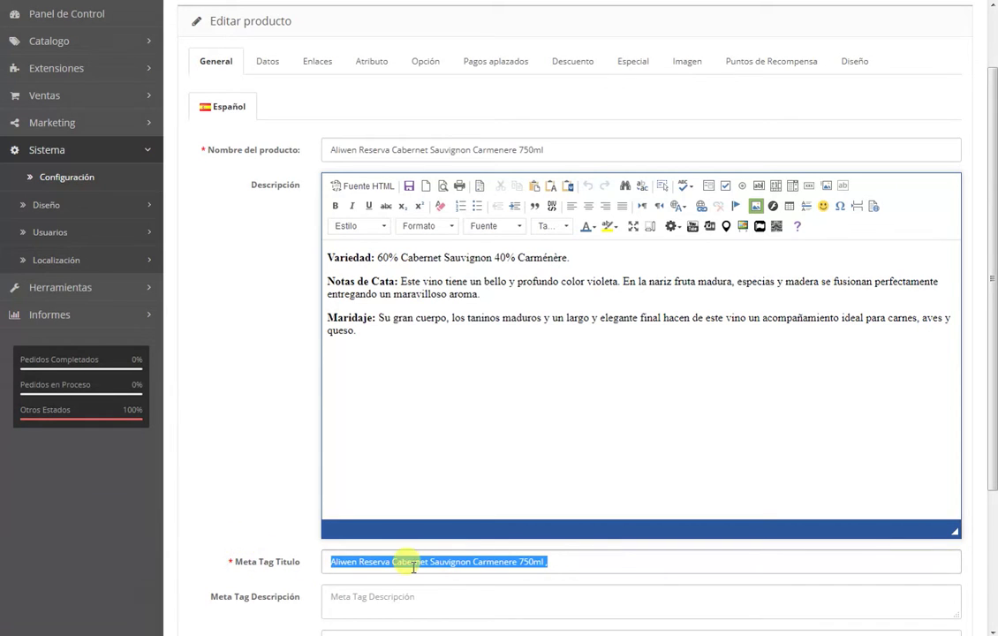
key(End)
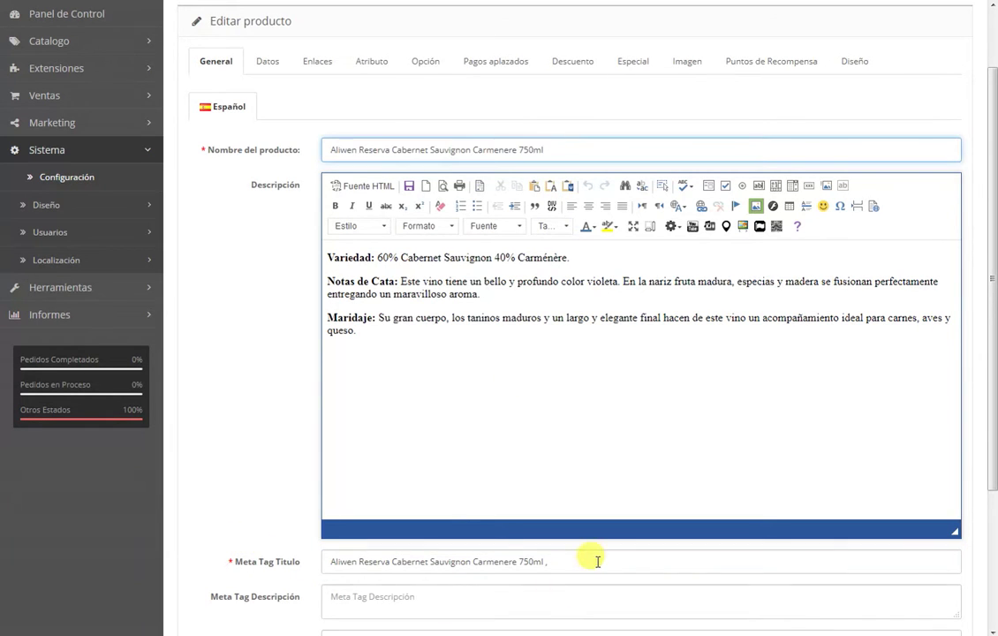
key(BackSpace)
key(BackSpace)
Step: Copy the full Meta Tag Titulo text into the Meta Tag Descripción field
key(ctrl+shift+Left)
key(ctrl+shift+Left)
key(ctrl+shift+Left)
scroll(936, 468, down, 2)
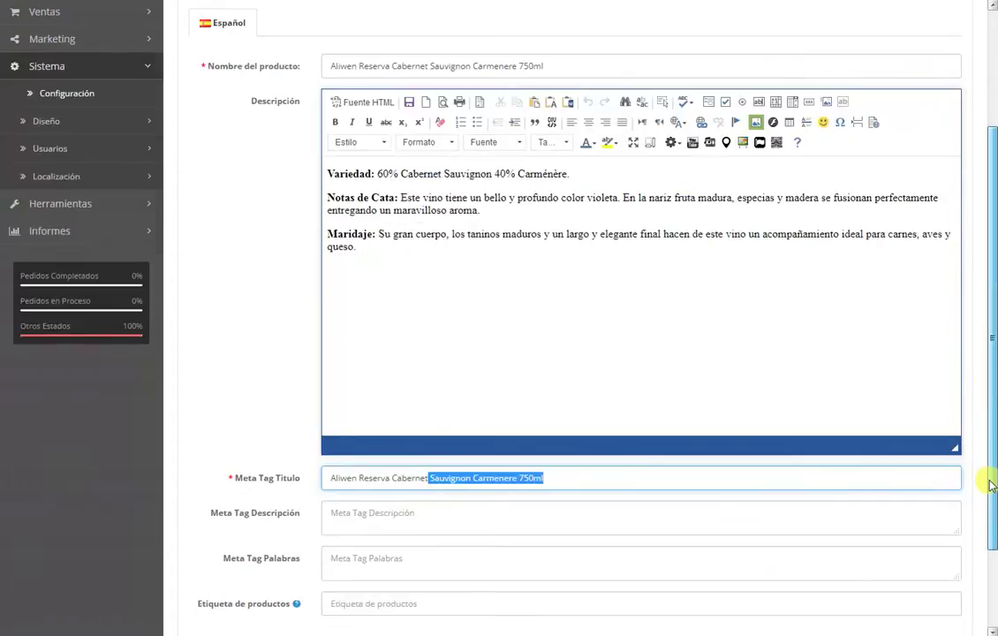
drag(605, 389, 12, 363)
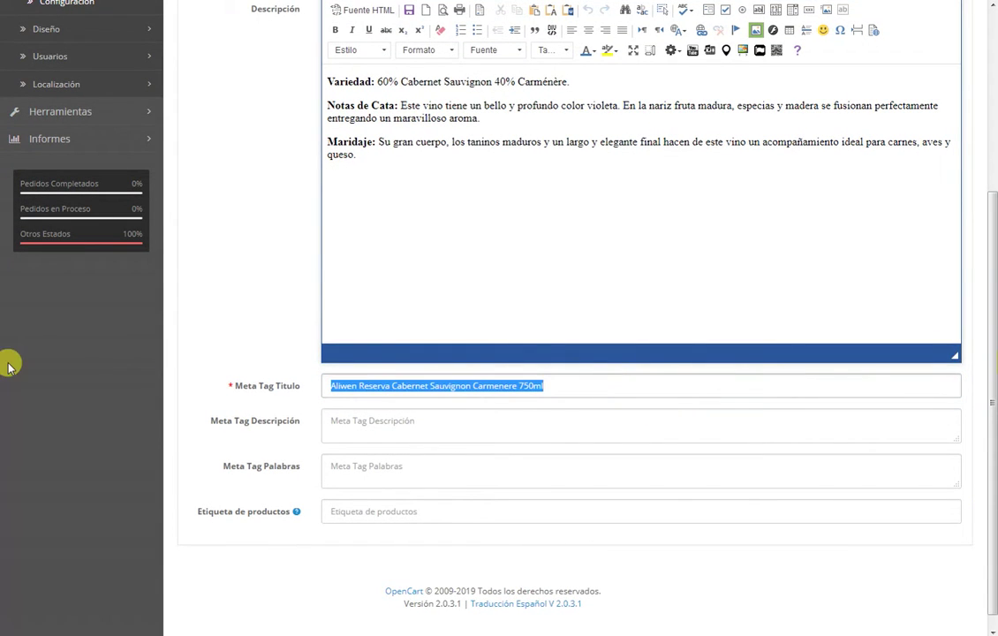
key(ctrl+c)
click(333, 438)
key(ctrl+v)
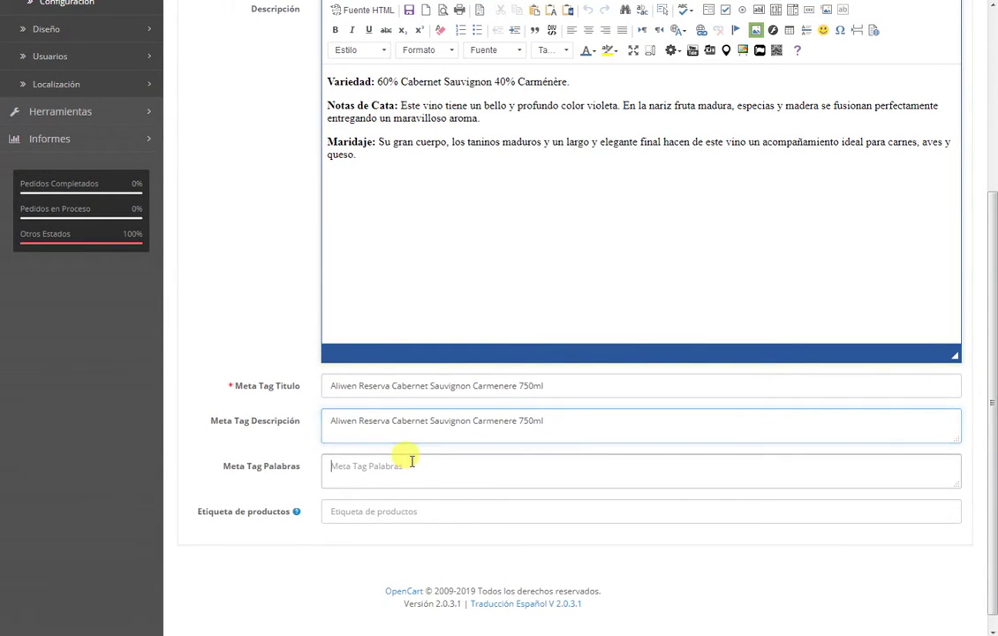
Step: Fill Meta Tag Palabras and Etiqueta de productos with the copied title Aliwen Reserva Cabernet Sauvignon Carmenere 750ml
click(406, 465)
key(ctrl+v)
click(403, 517)
key(ctrl+b)
click(486, 579)
key(ctrl+v)
click(135, 15)
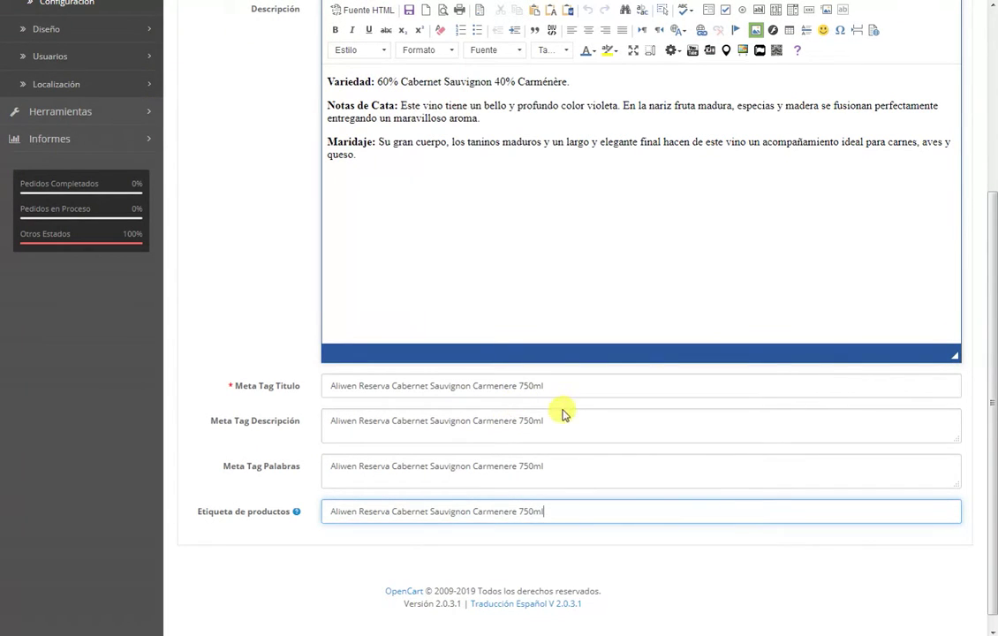
drag(260, 428, 298, 558)
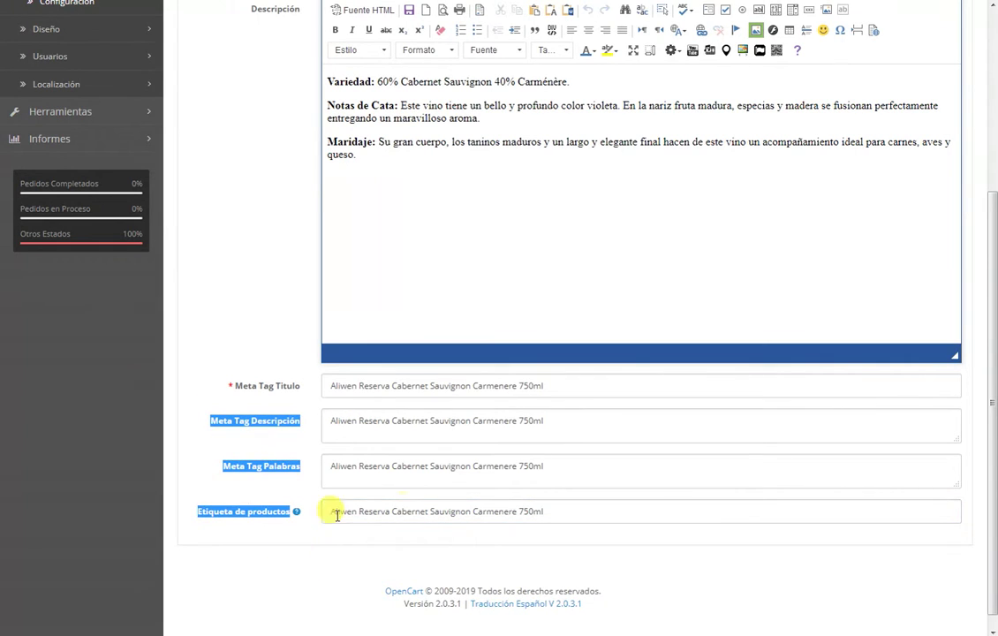
Step: Append ", vinos, vino cabernet, Cabernet Sauvignon Carmenere," to the Meta Tag Descripción
click(611, 420)
text(, v)
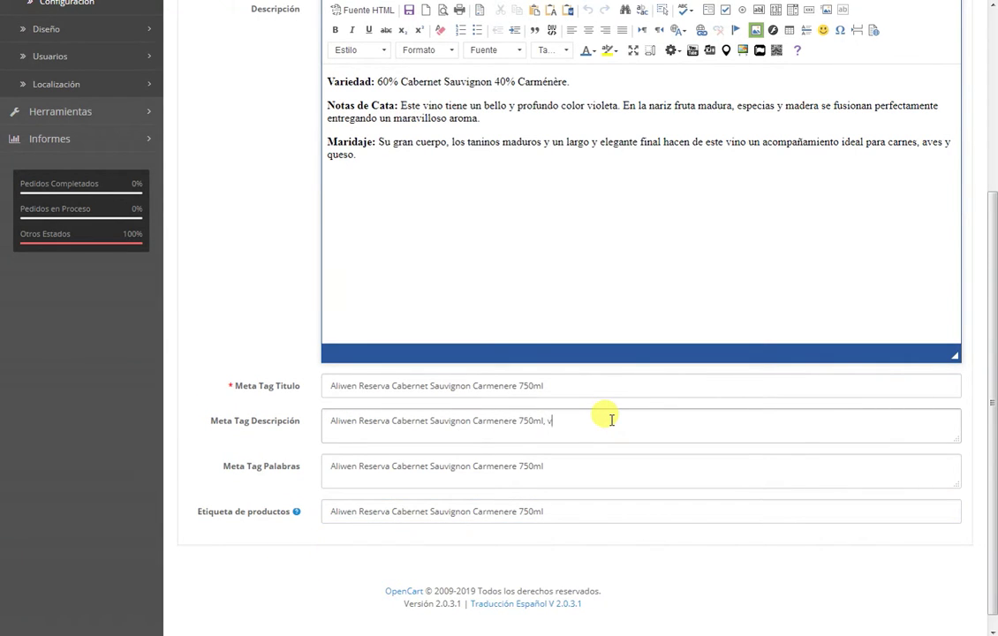
text(inos, vino cabernet,)
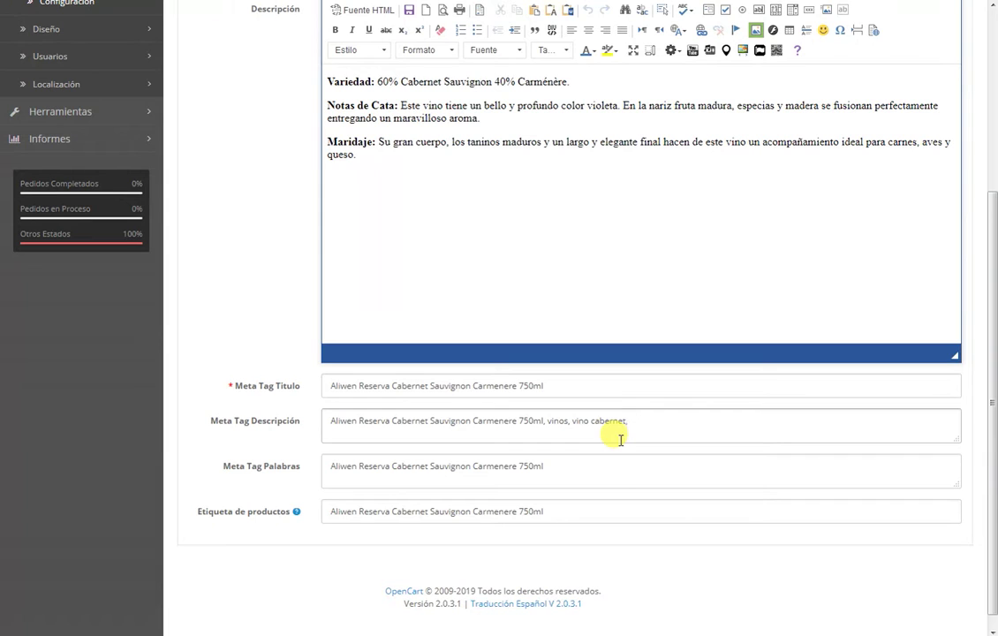
drag(516, 421, 391, 421)
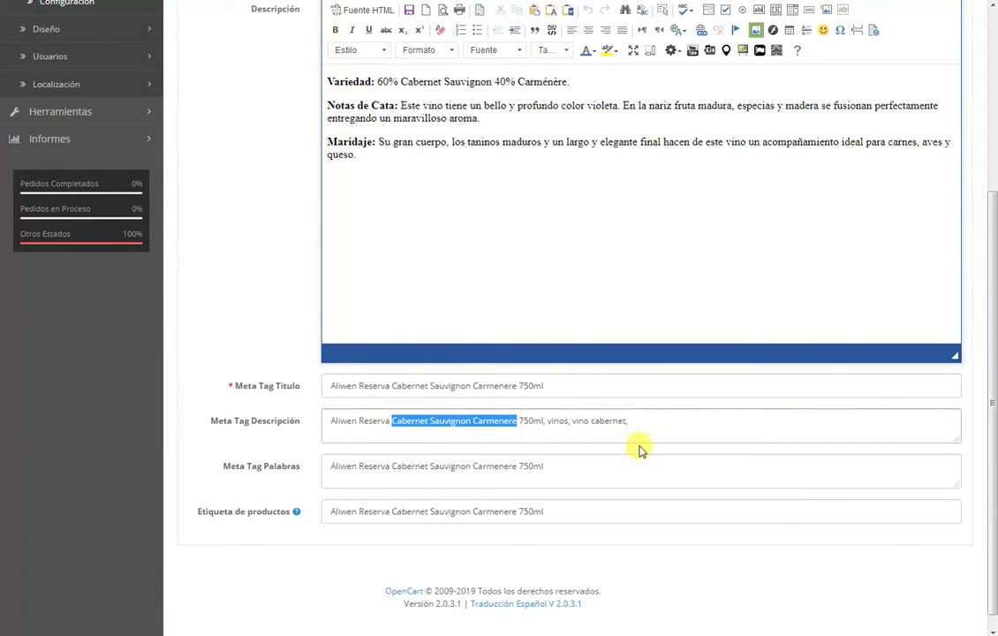
click(671, 424)
key(ctrl+v)
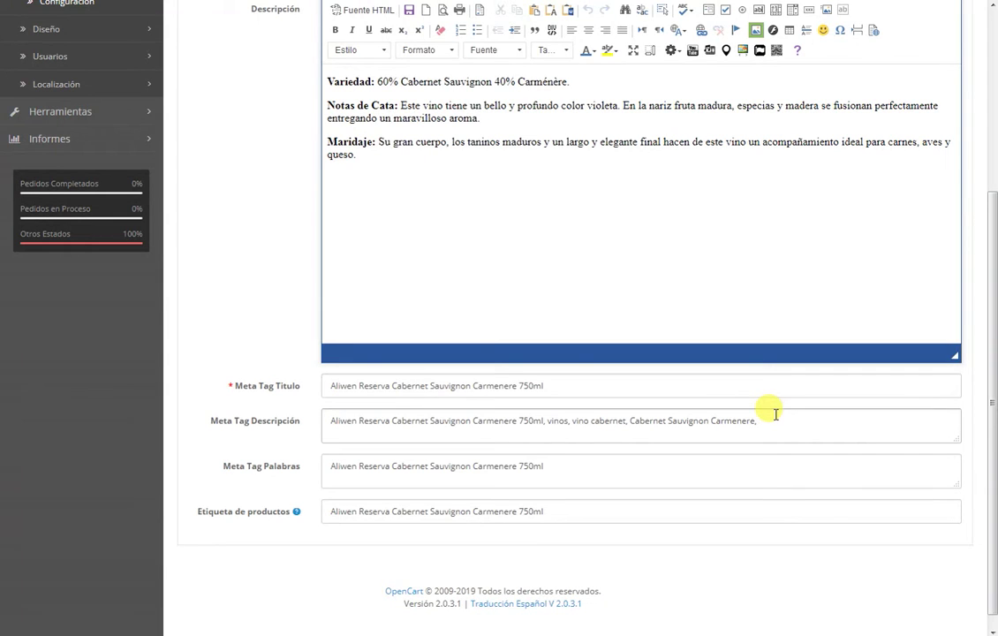
click(944, 437)
drag(989, 457, 980, 249)
drag(495, 439, 212, 335)
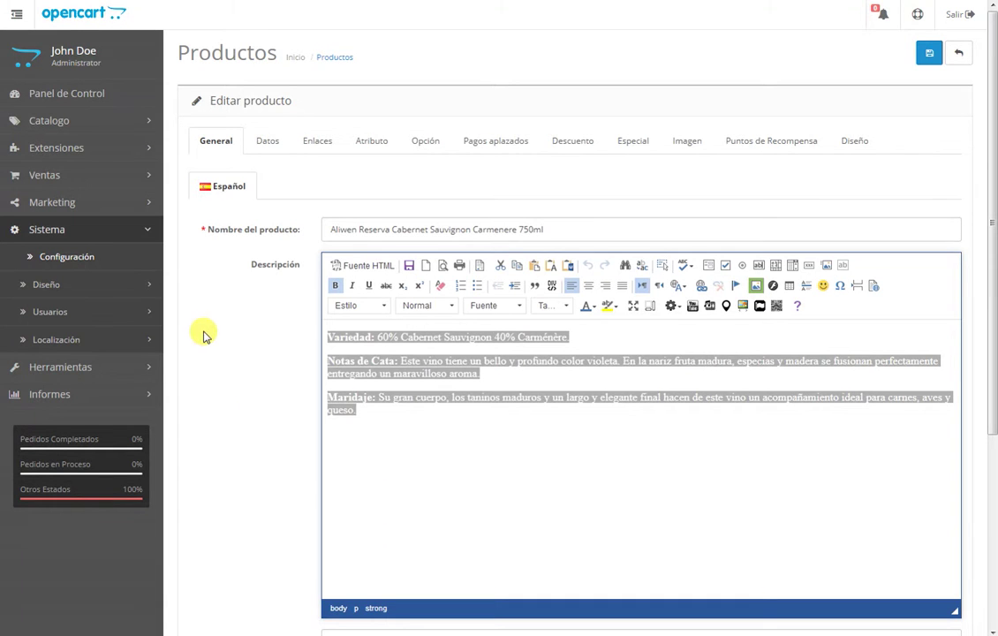
click(351, 396)
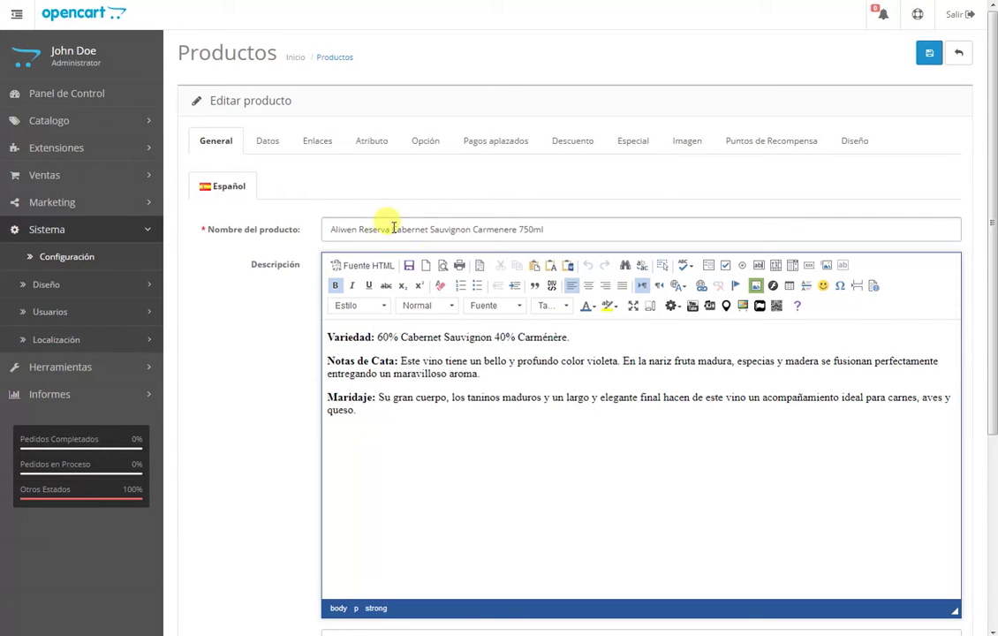
drag(358, 229, 415, 230)
click(440, 470)
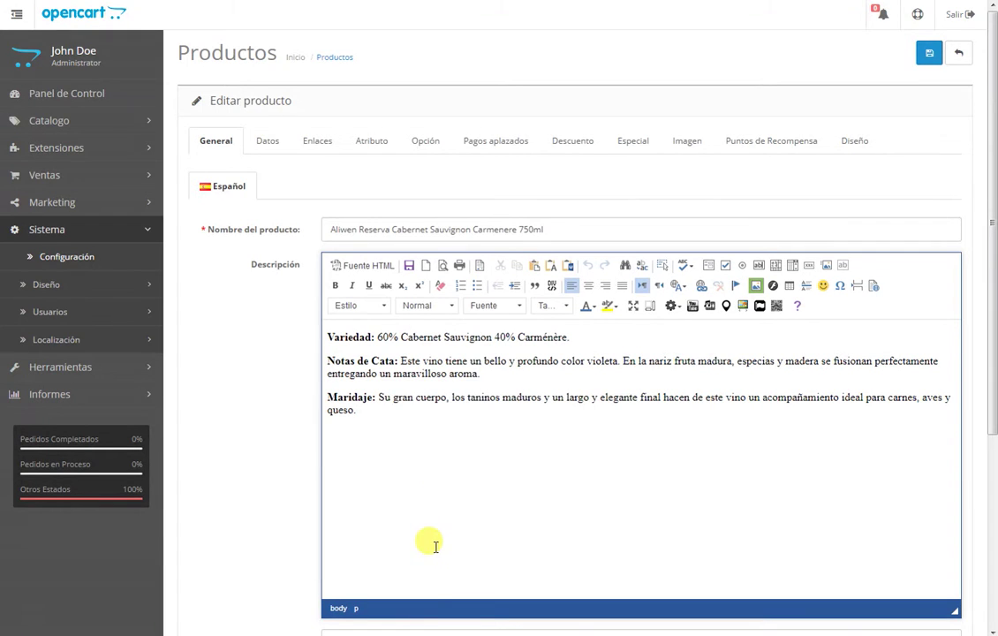
Step: Open the image manager for the product's main image in the Datos section and enter the vinos folder
click(265, 148)
click(412, 270)
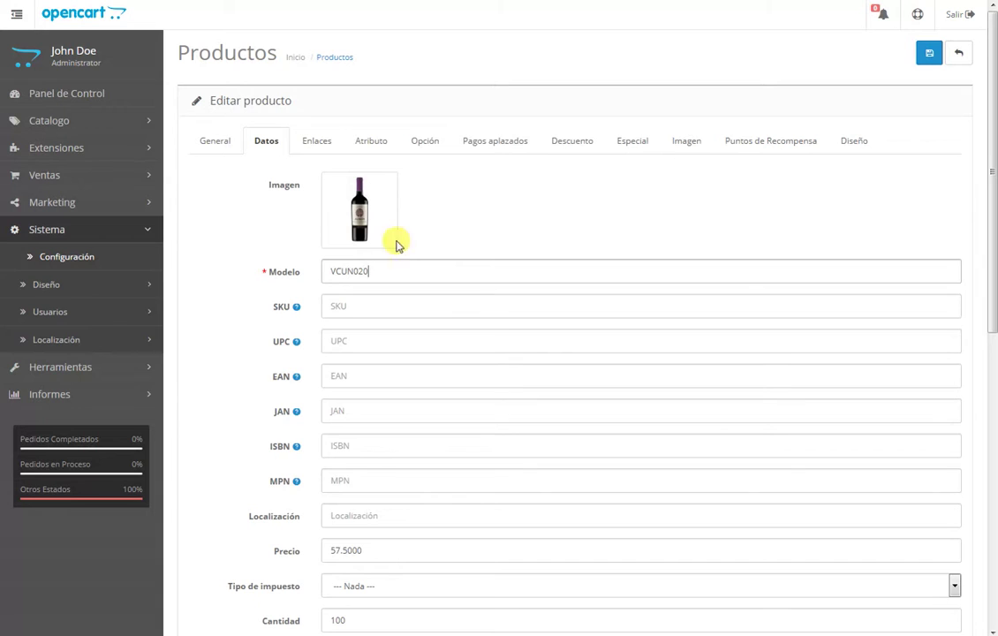
click(362, 210)
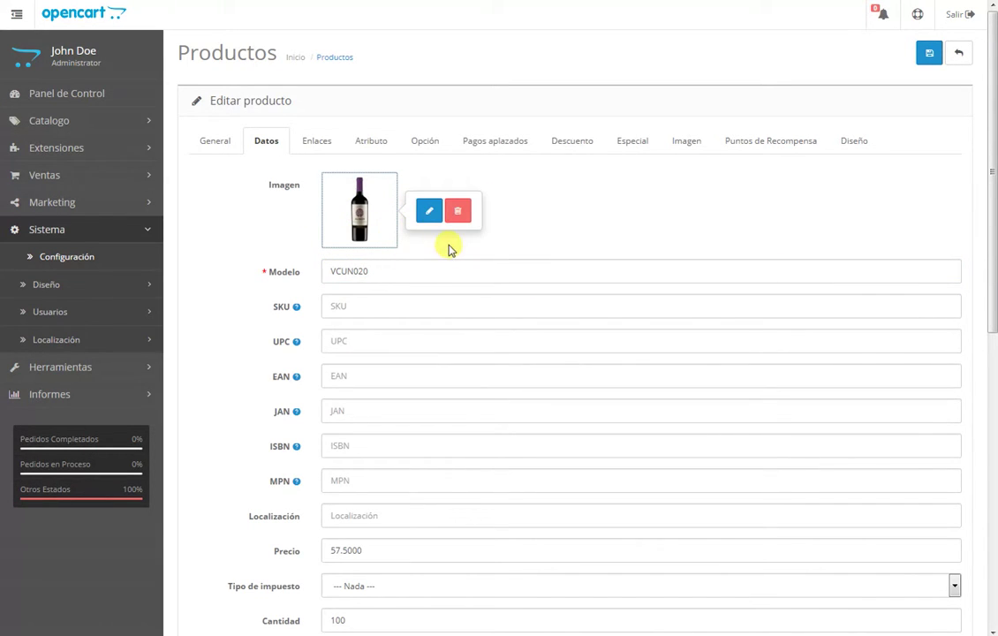
click(430, 214)
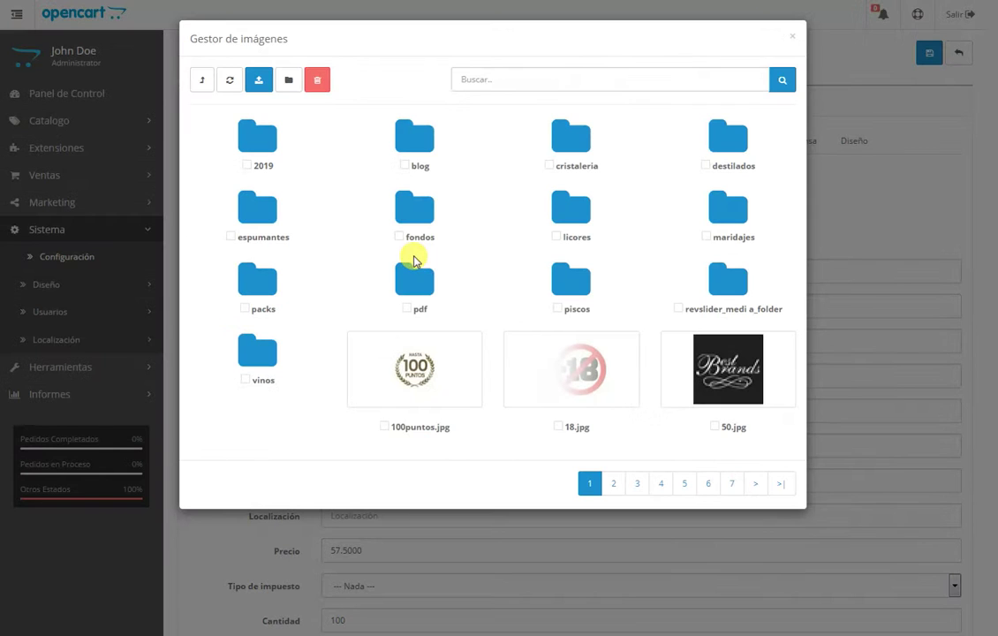
click(257, 342)
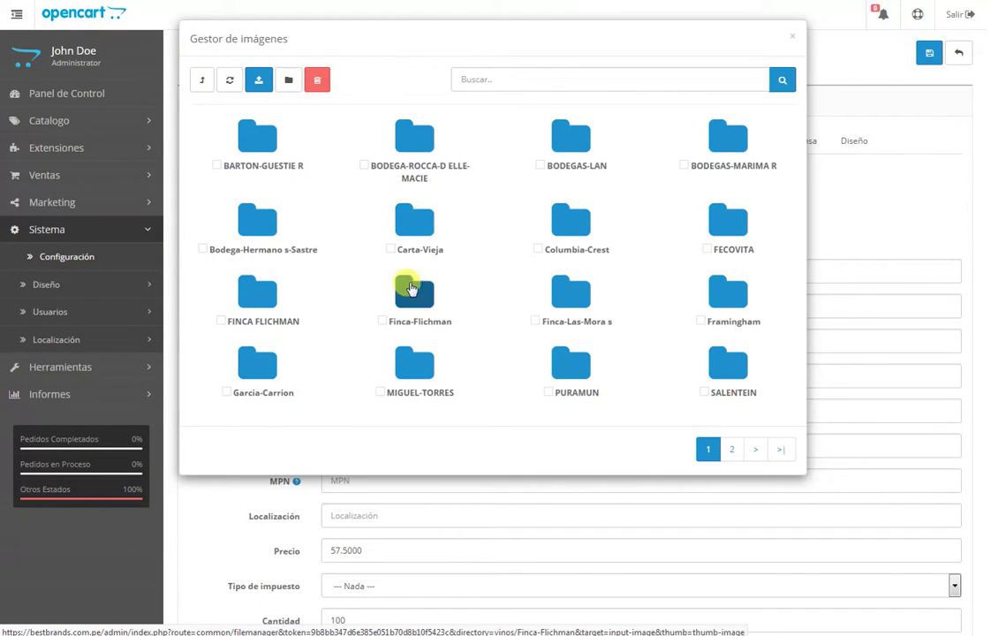
Step: Upload the LEON.jpg file into the vinos image folder
click(259, 81)
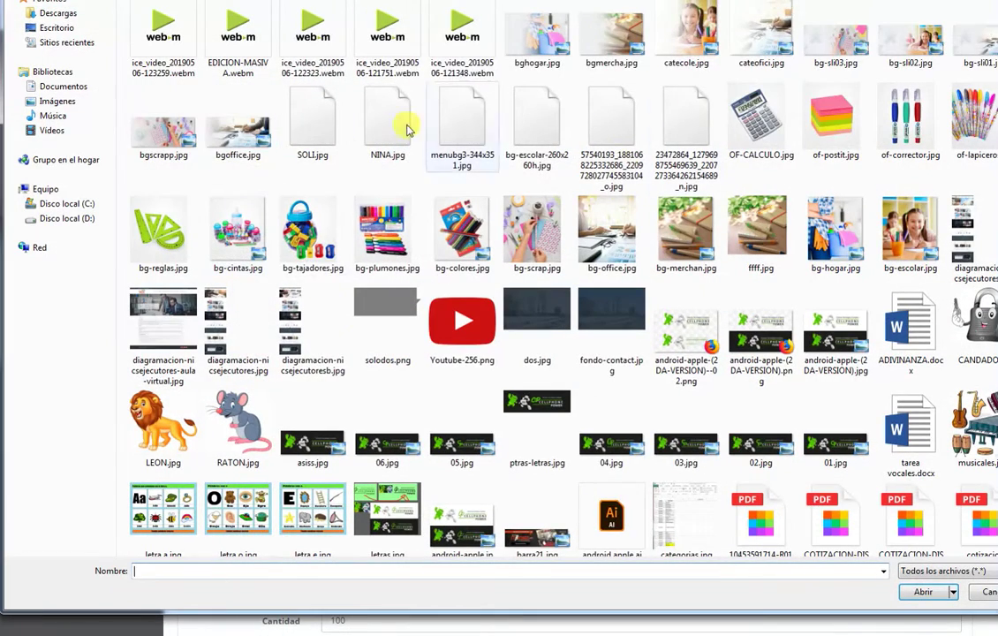
double_click(185, 425)
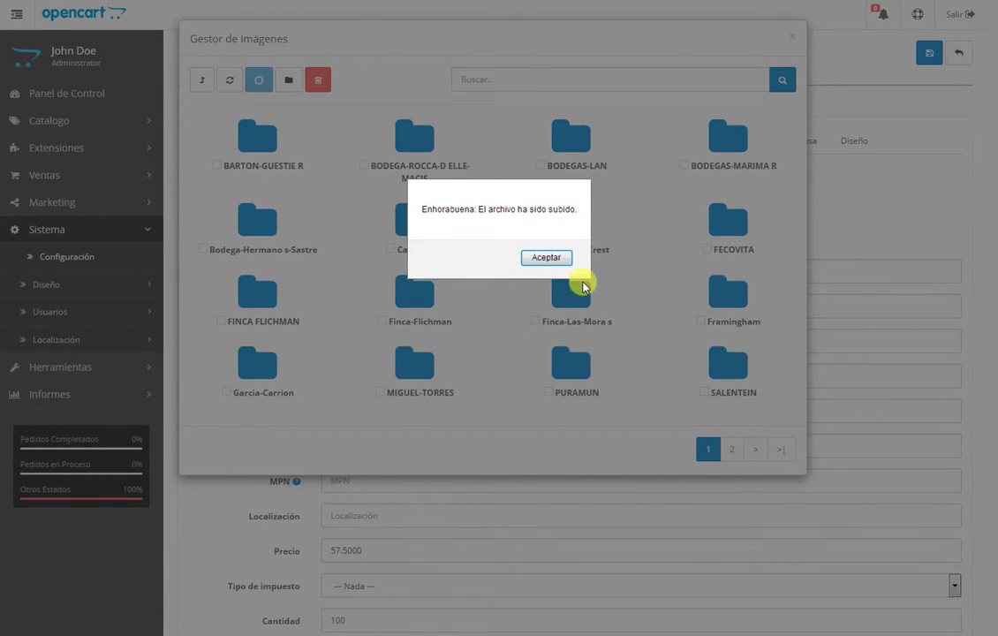
click(554, 257)
Step: Search the image manager for the uploaded file with the term LEON
click(545, 83)
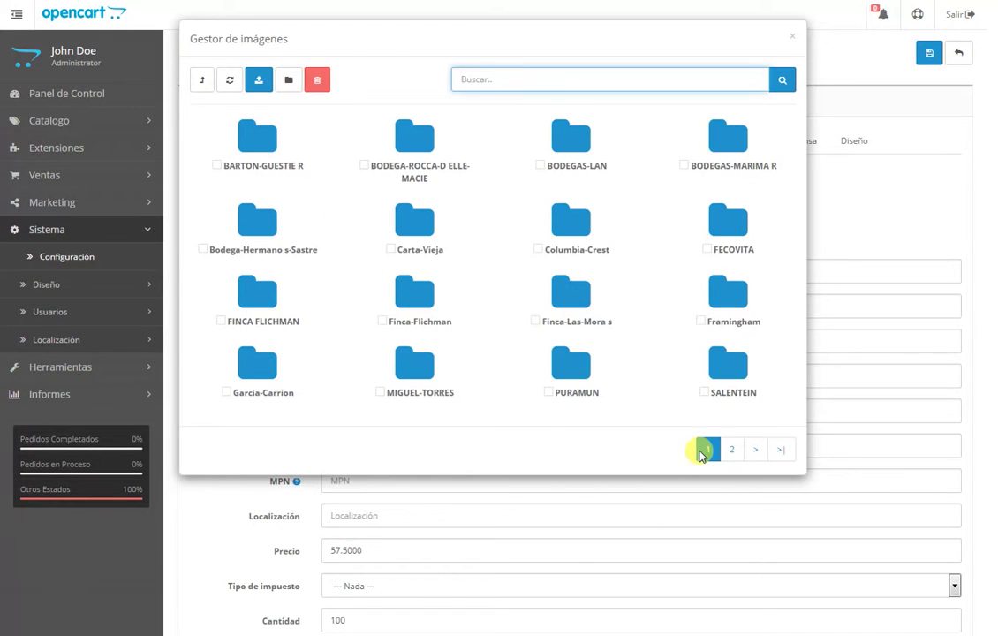
click(561, 88)
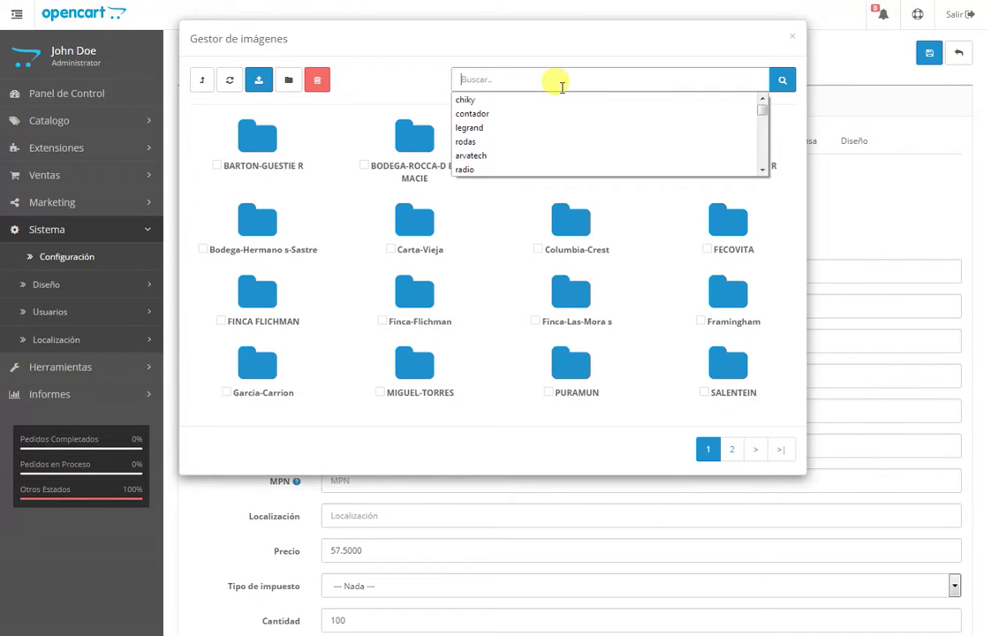
click(561, 87)
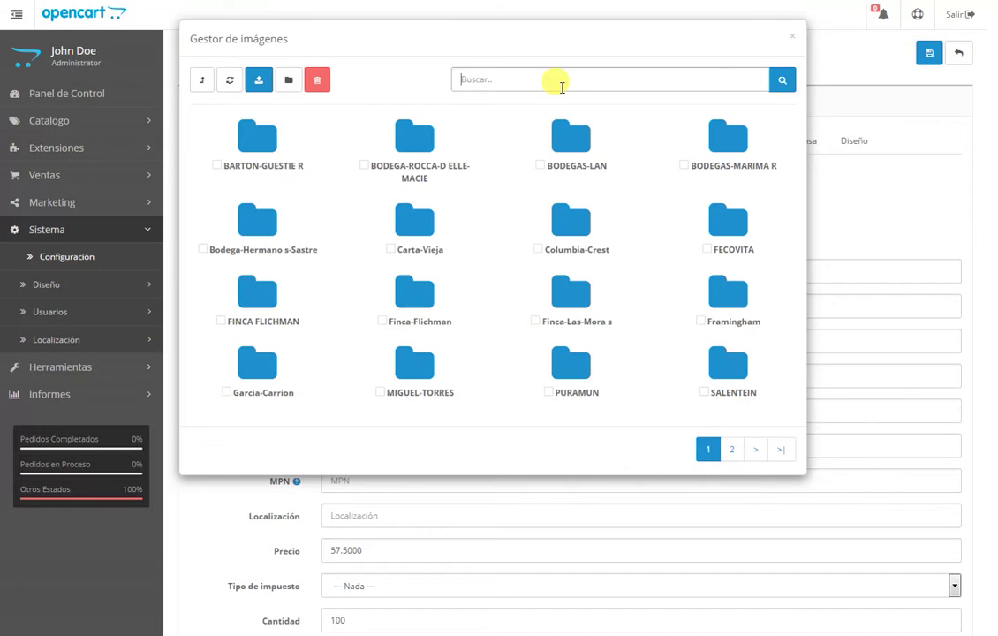
text(LEON)
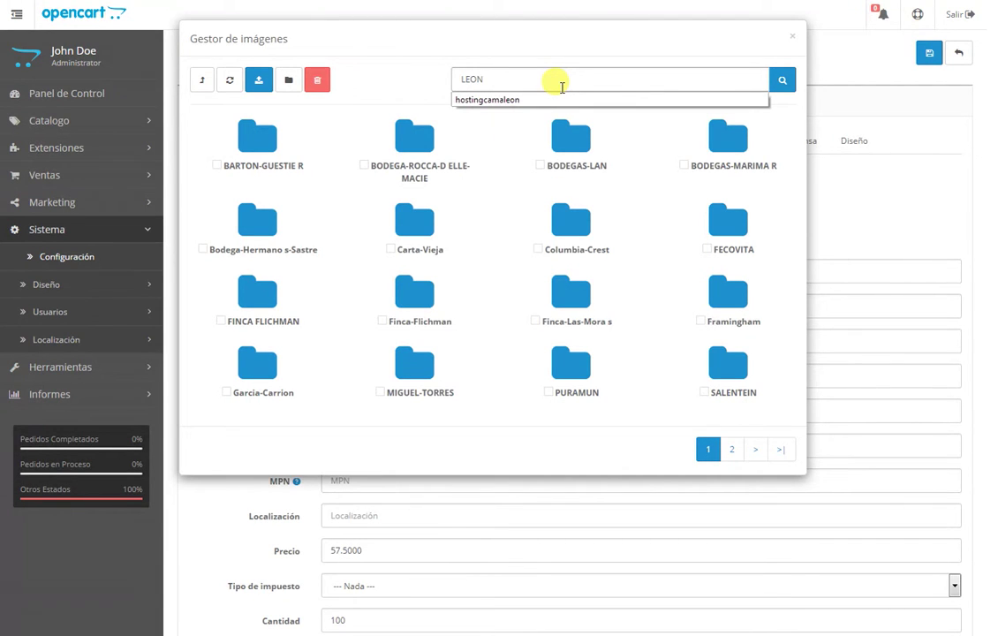
key(Return)
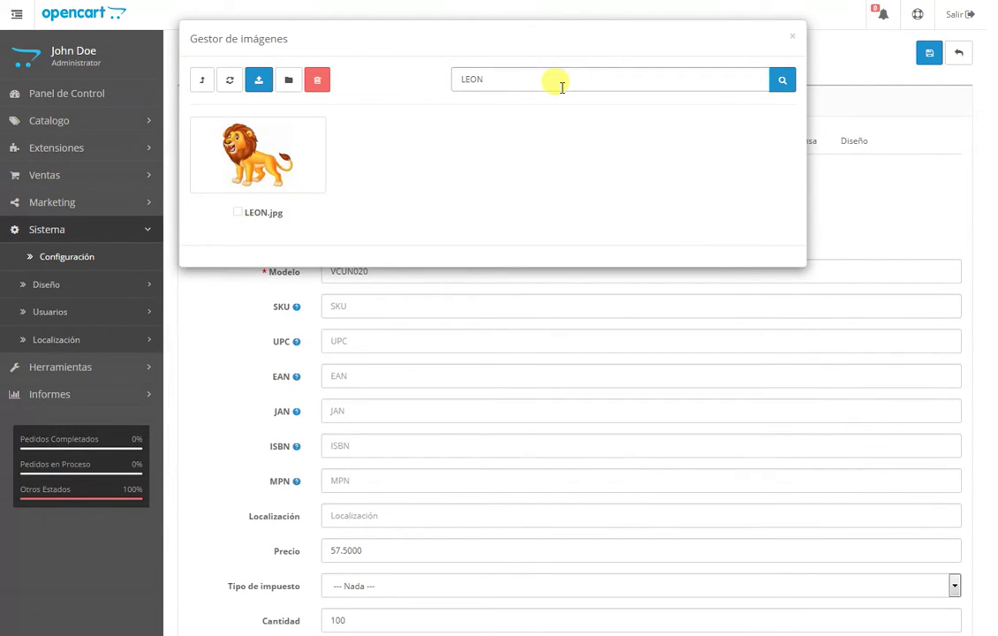
drag(240, 214, 308, 219)
Step: Replace the image search term with lowercase "leon" and run the search again
double_click(461, 80)
click(446, 80)
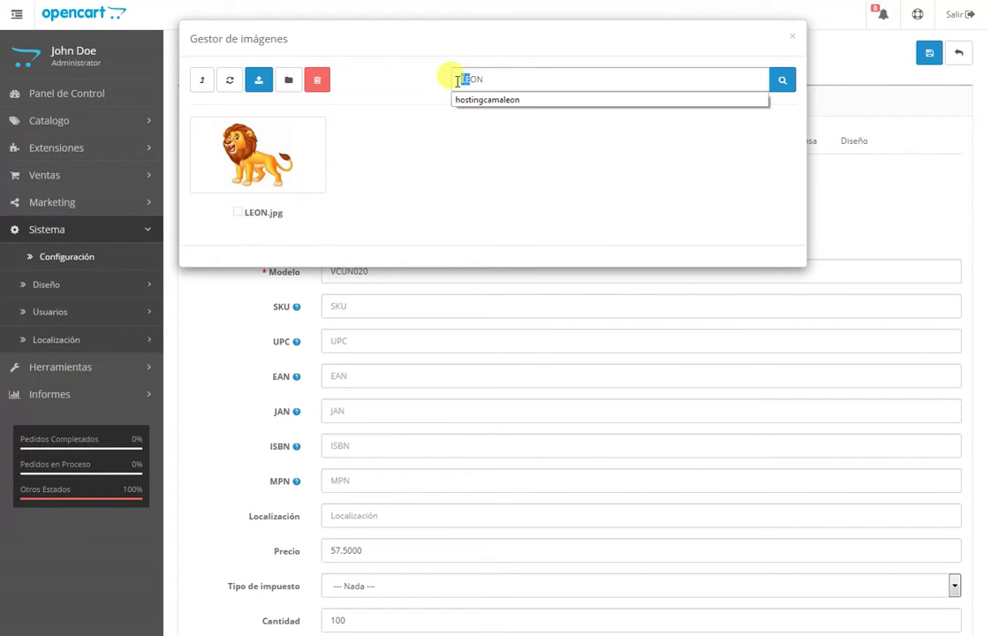
drag(457, 81, 561, 82)
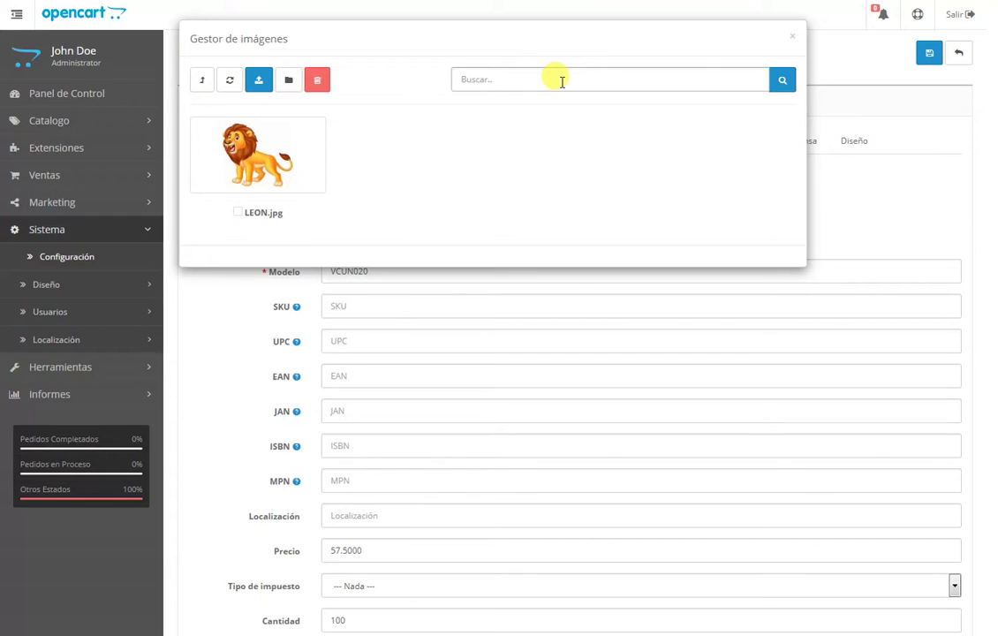
text(leon)
key(Return)
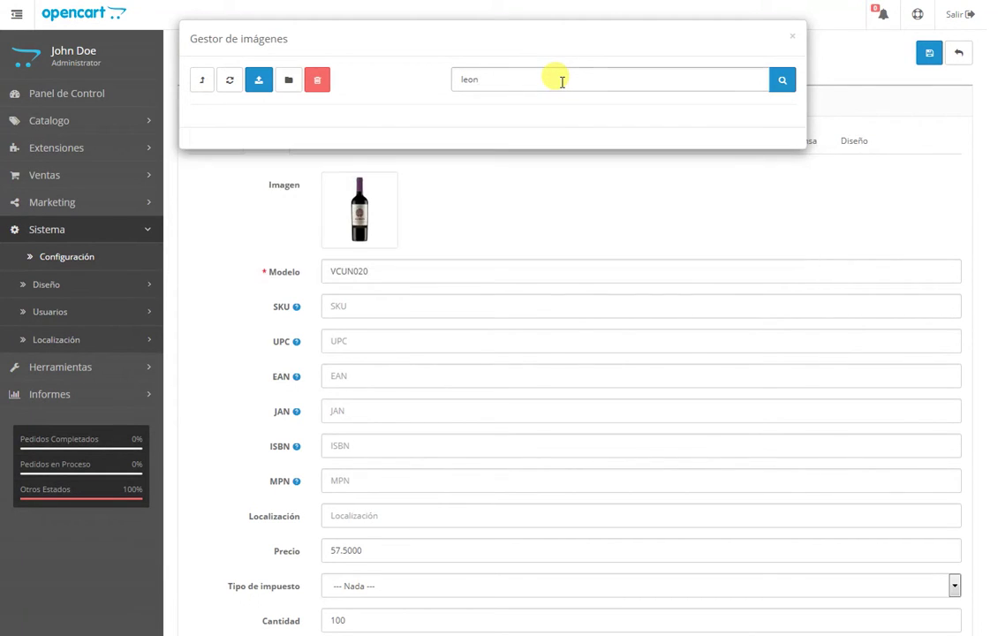
Step: Replace the image search term with uppercase "LEON" and run the search again
drag(561, 81, 356, 67)
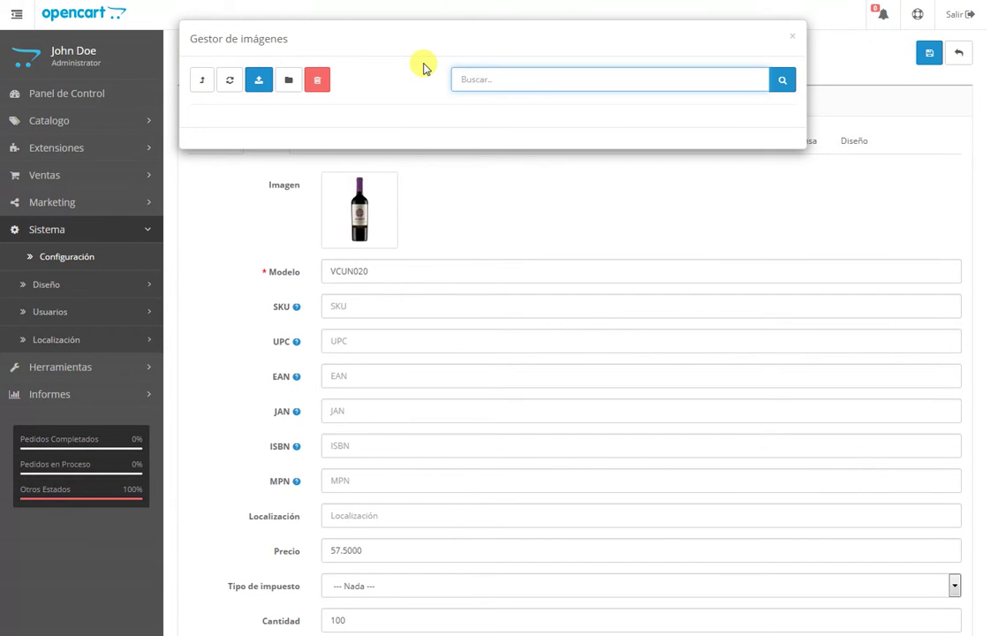
text(LEON)
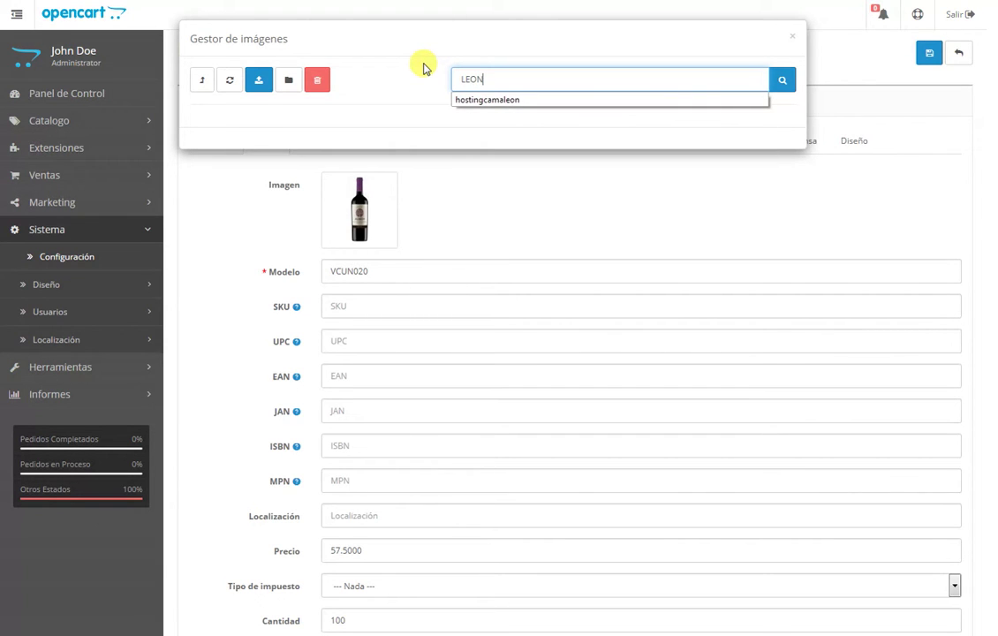
key(Return)
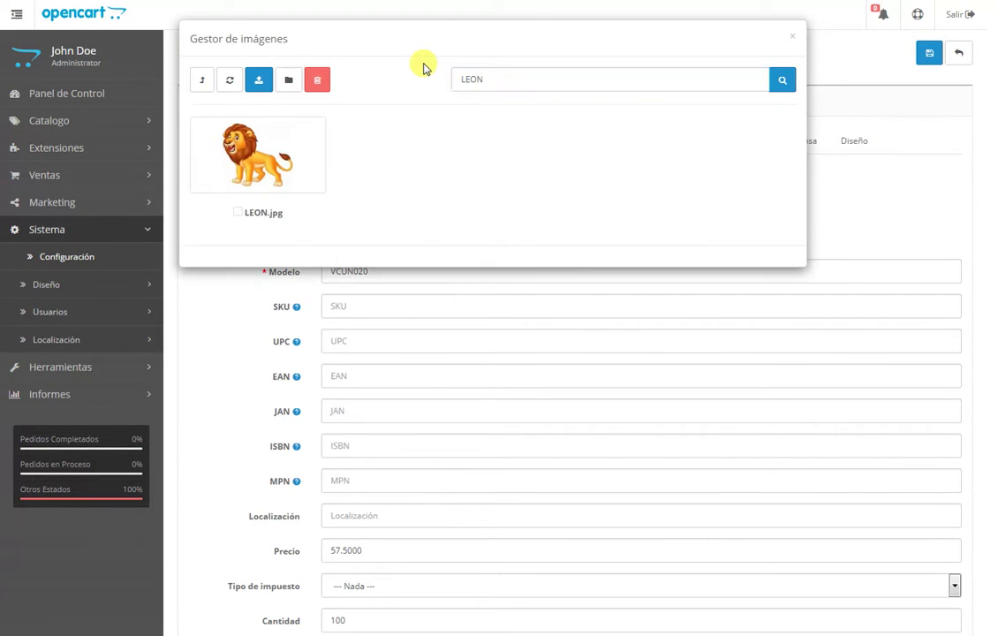
drag(285, 216, 246, 217)
click(301, 216)
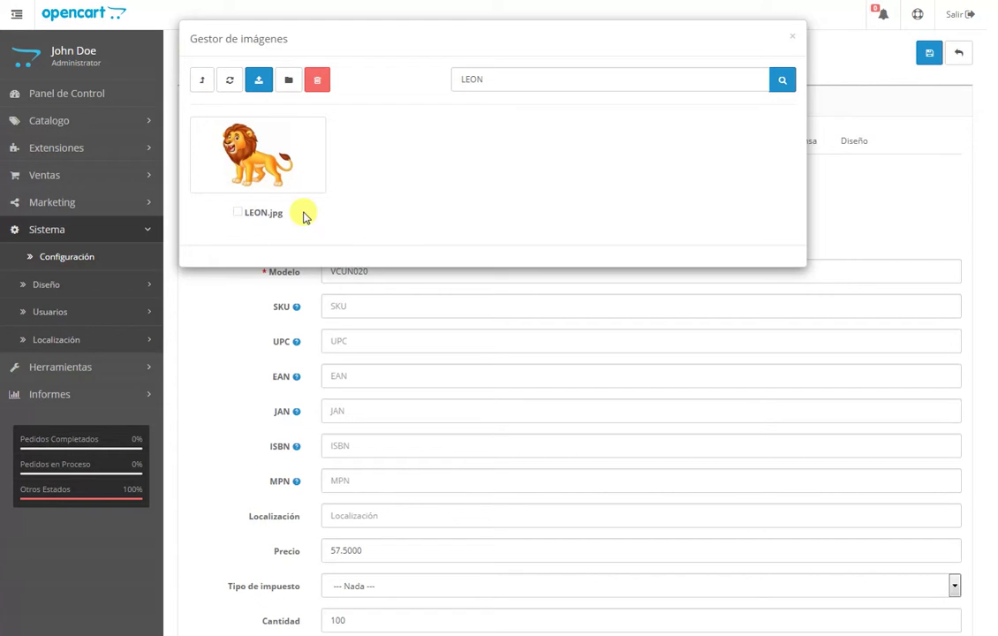
Step: Fill the image search field with the descriptive file name "vino-tinto-marcatal-750ml" as an example
double_click(449, 79)
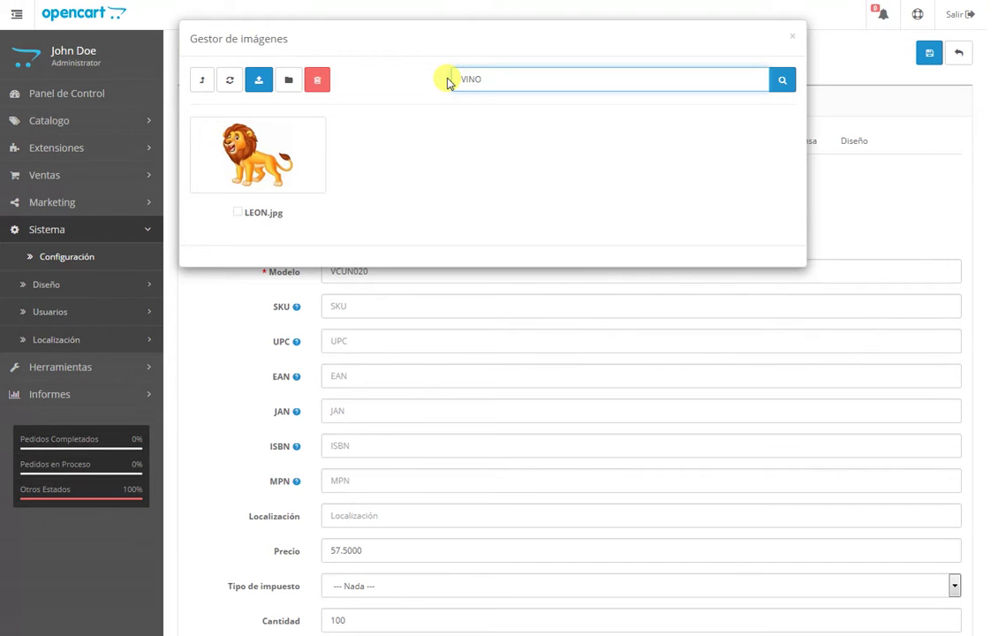
text(vi)
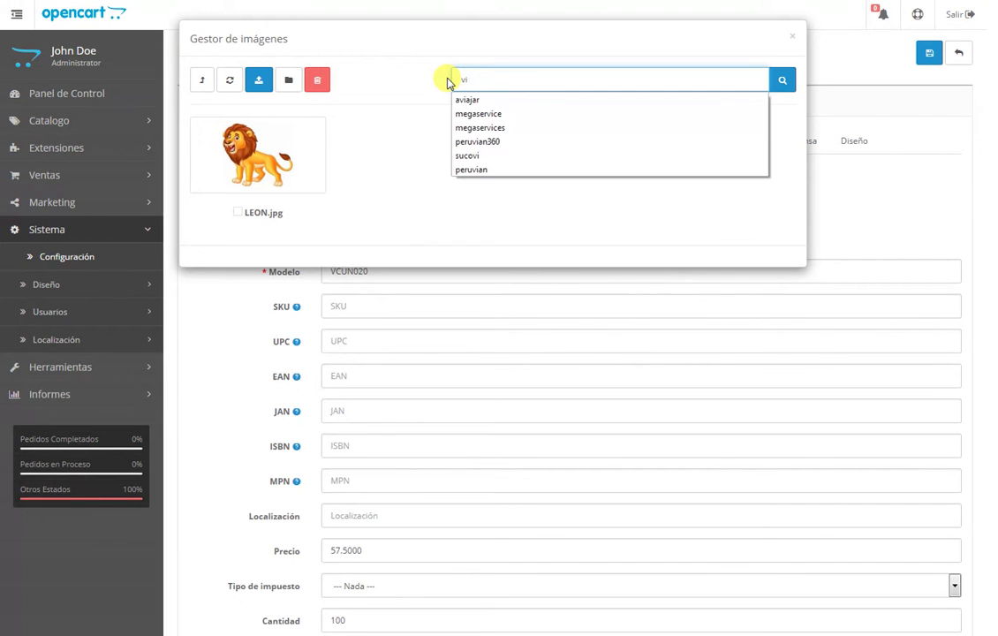
text(no-tinto-marcatal-750ml)
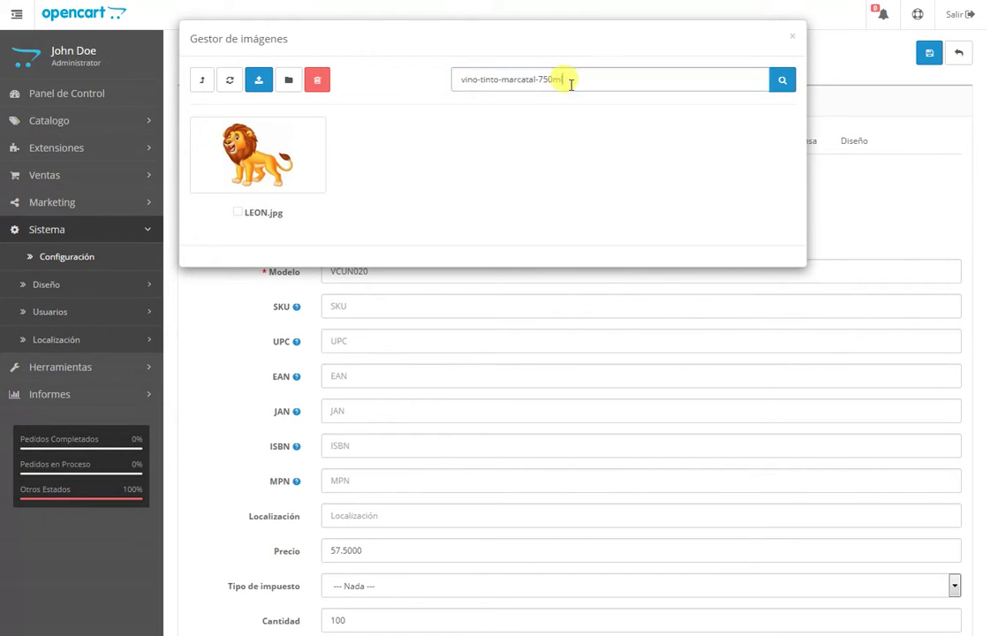
drag(565, 81, 459, 80)
click(458, 77)
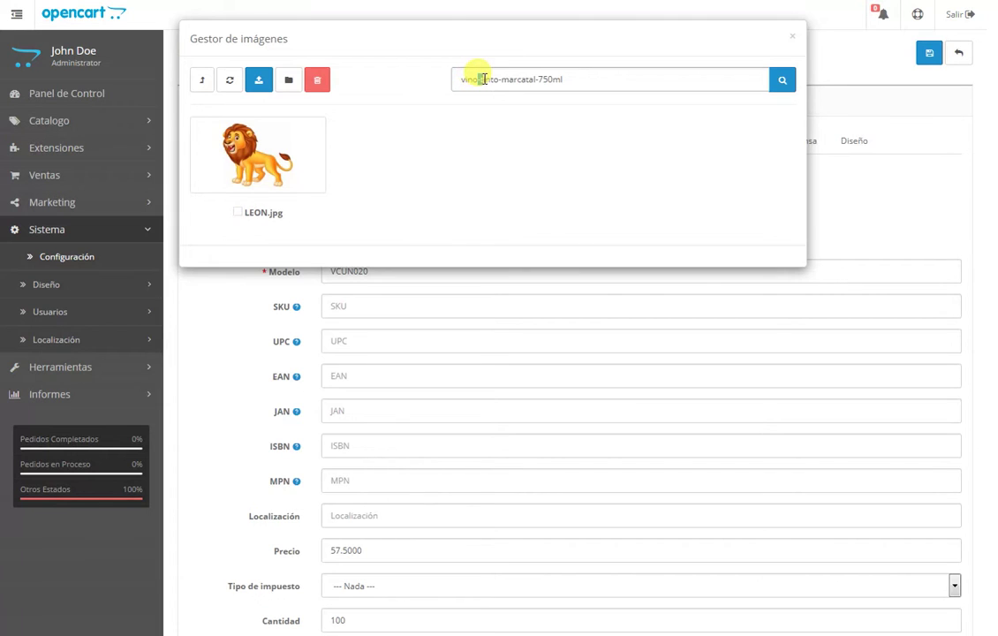
click(626, 79)
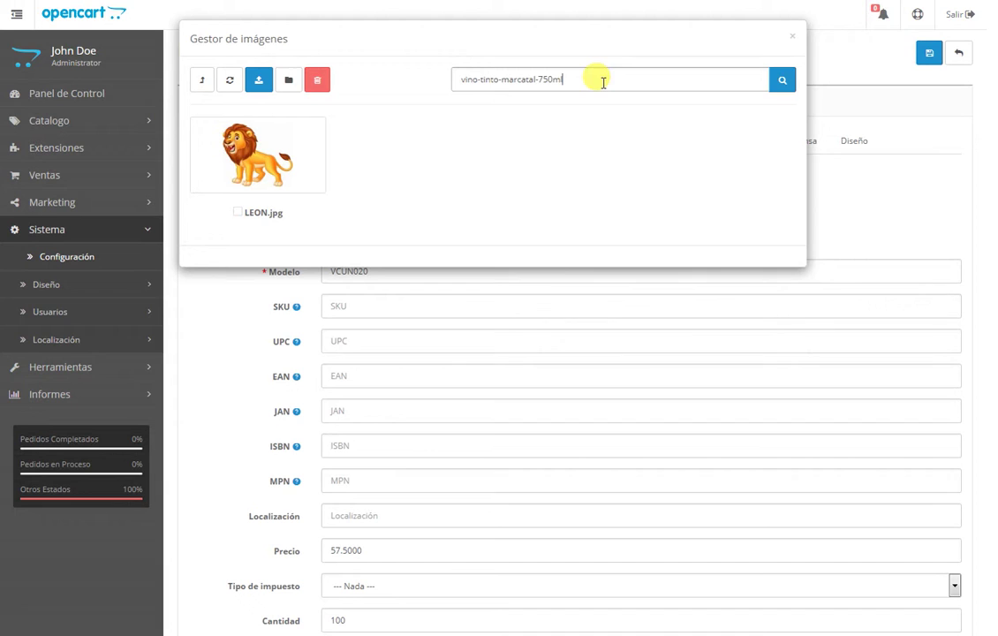
drag(587, 78, 453, 80)
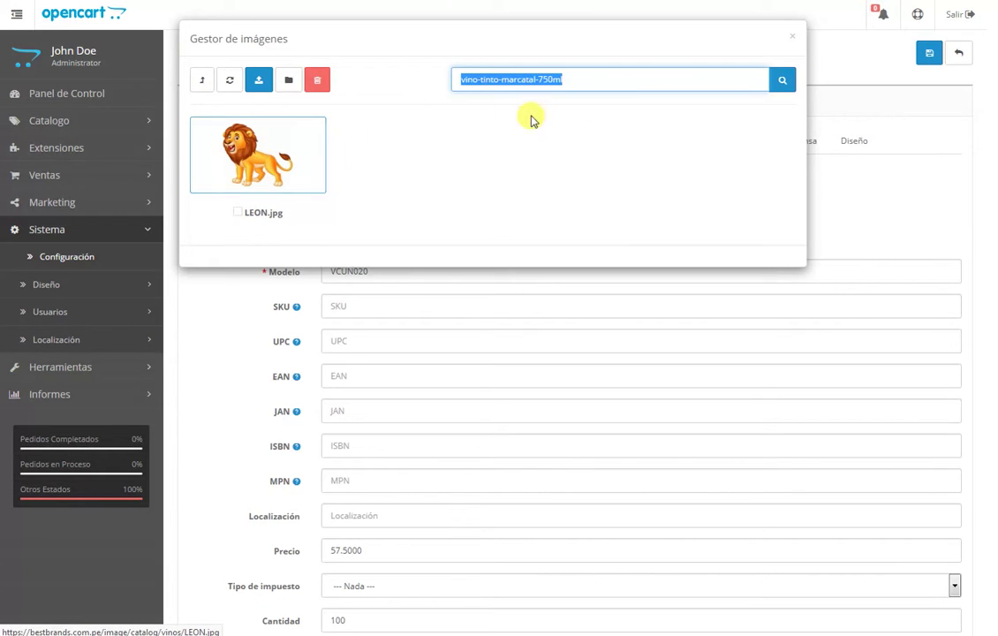
Step: Choose LEON.jpg as the product's main image and return to the Modelo field
click(256, 158)
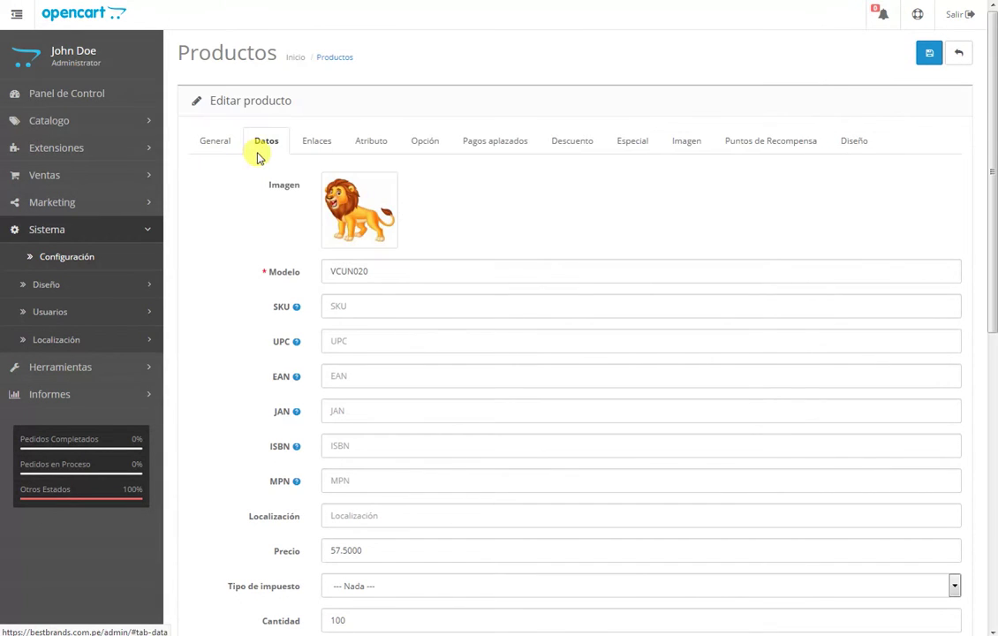
click(404, 271)
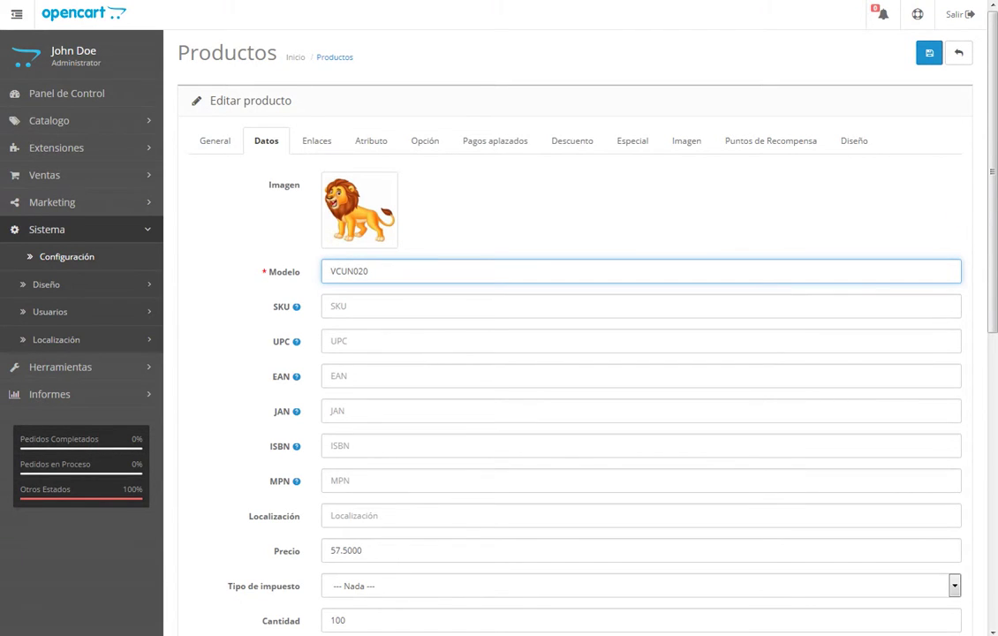
Step: Copy the product's regular price from the Precio field in the Datos section
drag(986, 156, 993, 236)
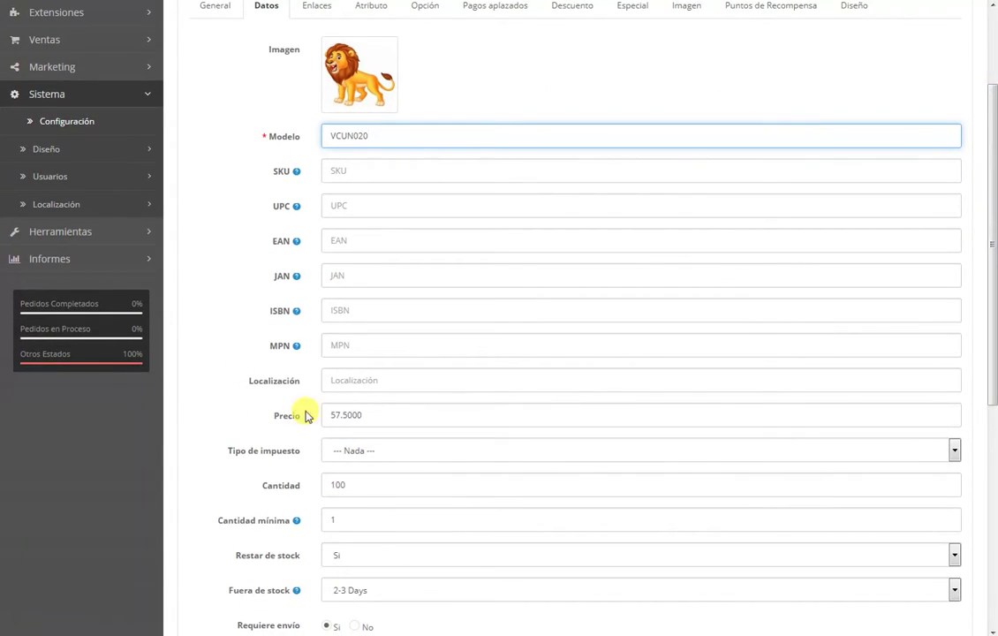
drag(377, 416, 272, 412)
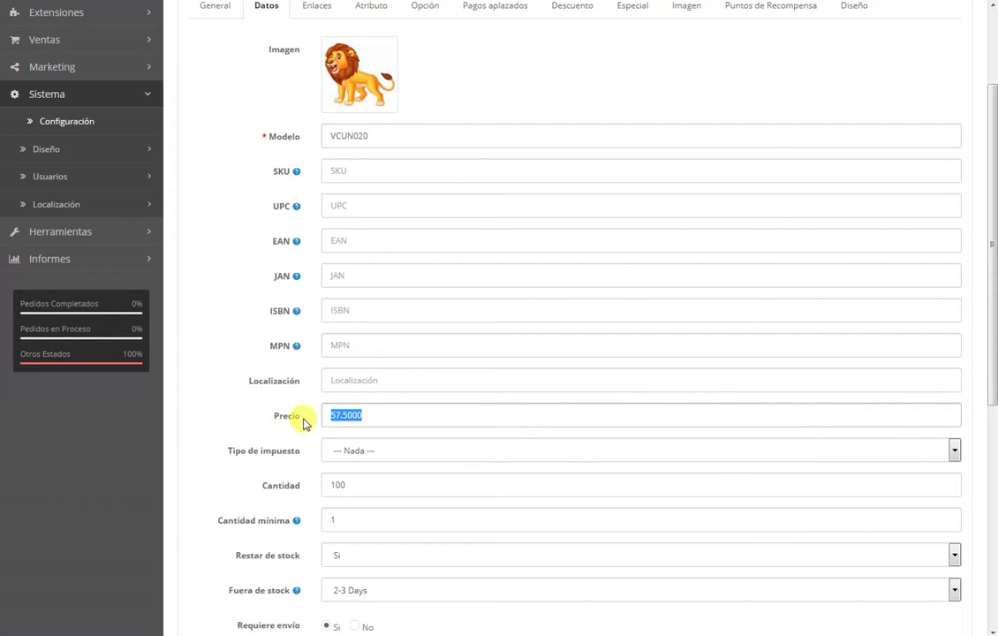
click(429, 417)
drag(428, 417, 263, 406)
key(ctrl+c)
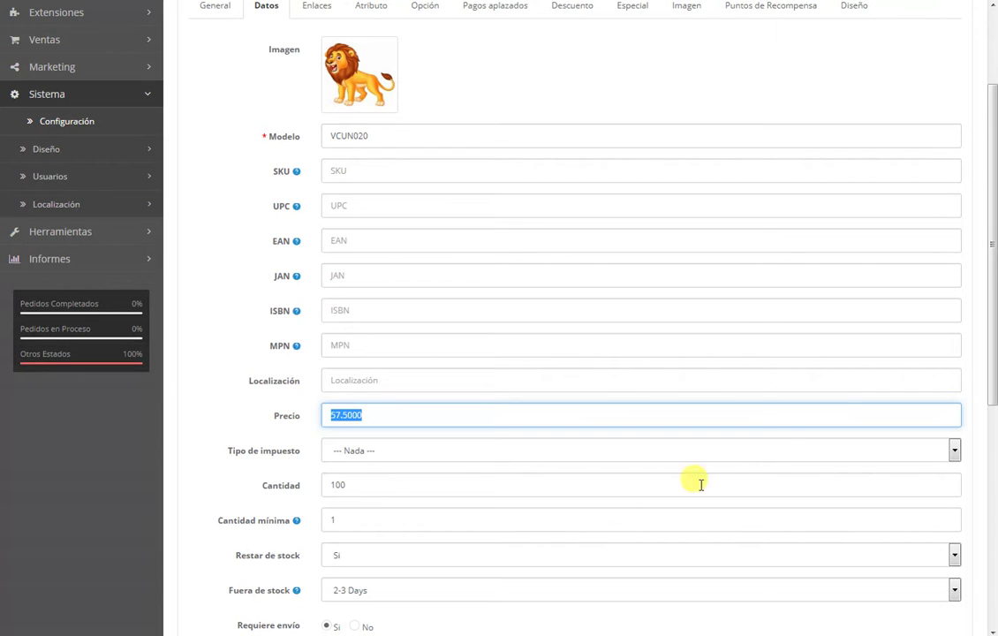
drag(991, 353, 992, 296)
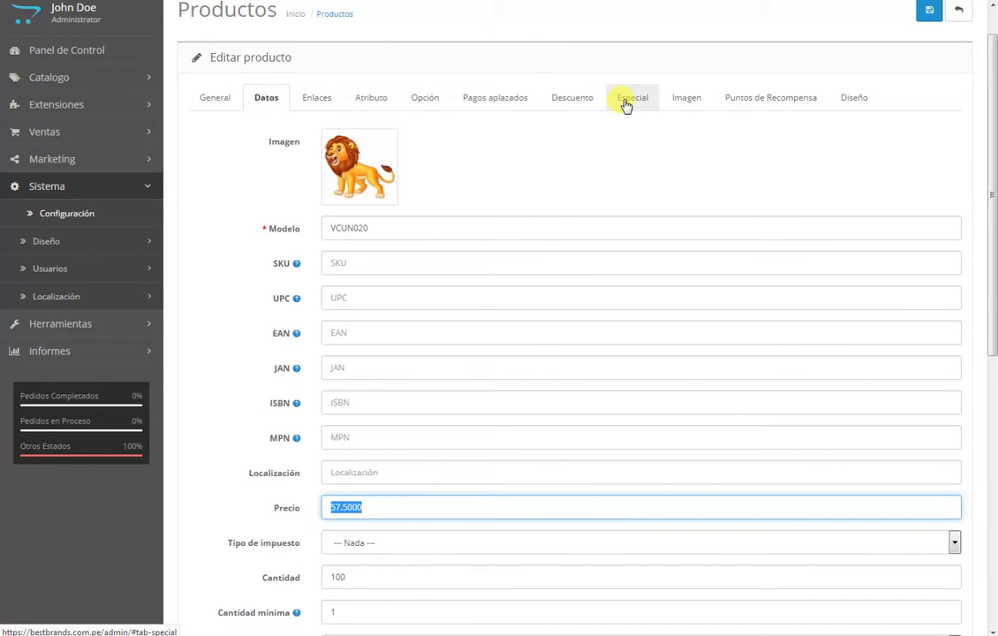
click(389, 504)
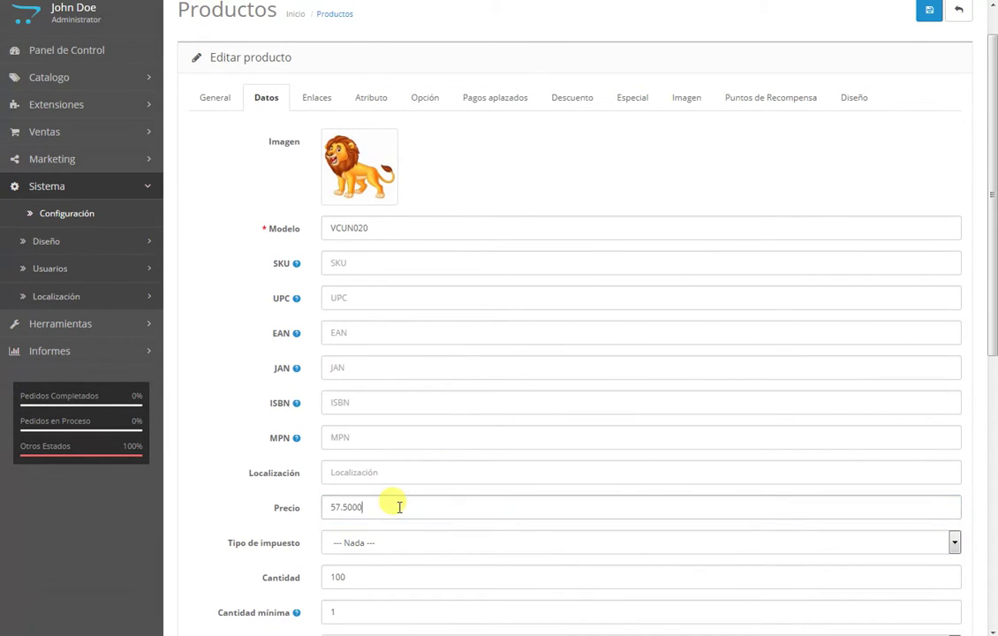
Step: Add a special price entry in the Especial section and paste 57.5000 as its Precio
click(637, 102)
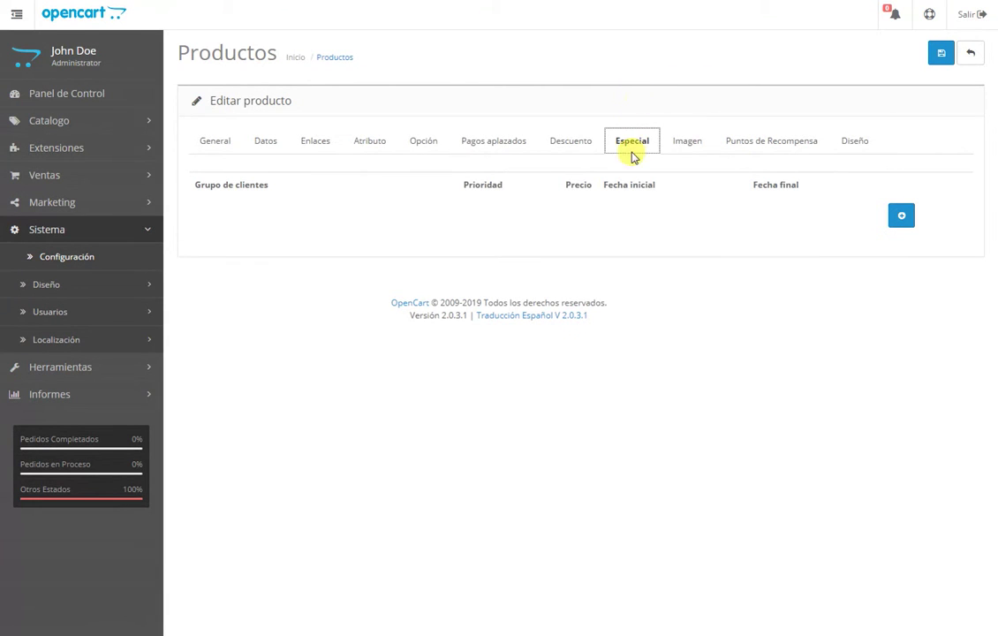
click(572, 146)
click(641, 147)
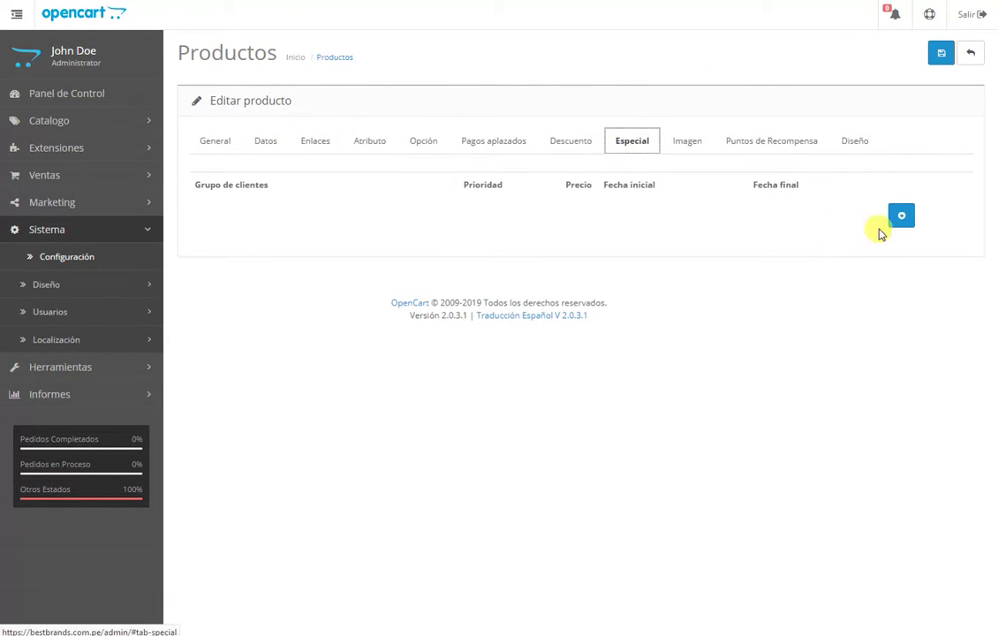
click(901, 215)
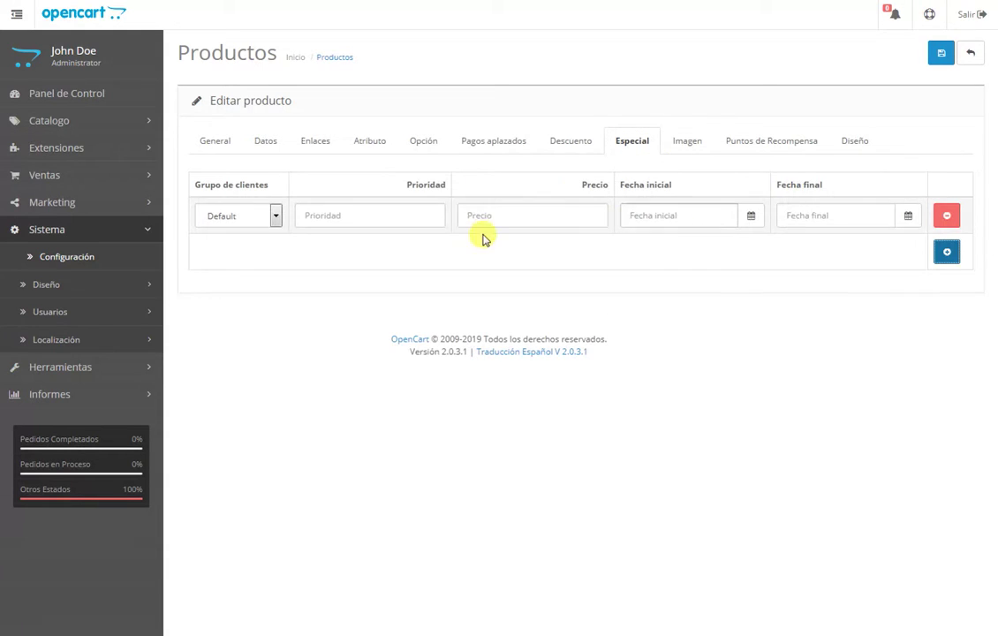
click(510, 221)
key(ctrl+v)
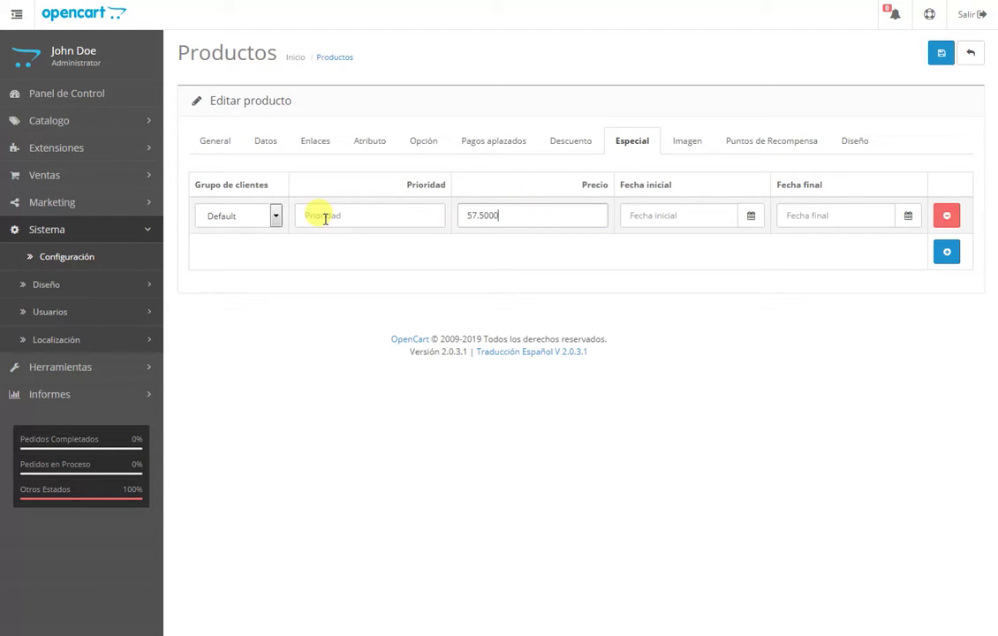
drag(557, 215, 469, 216)
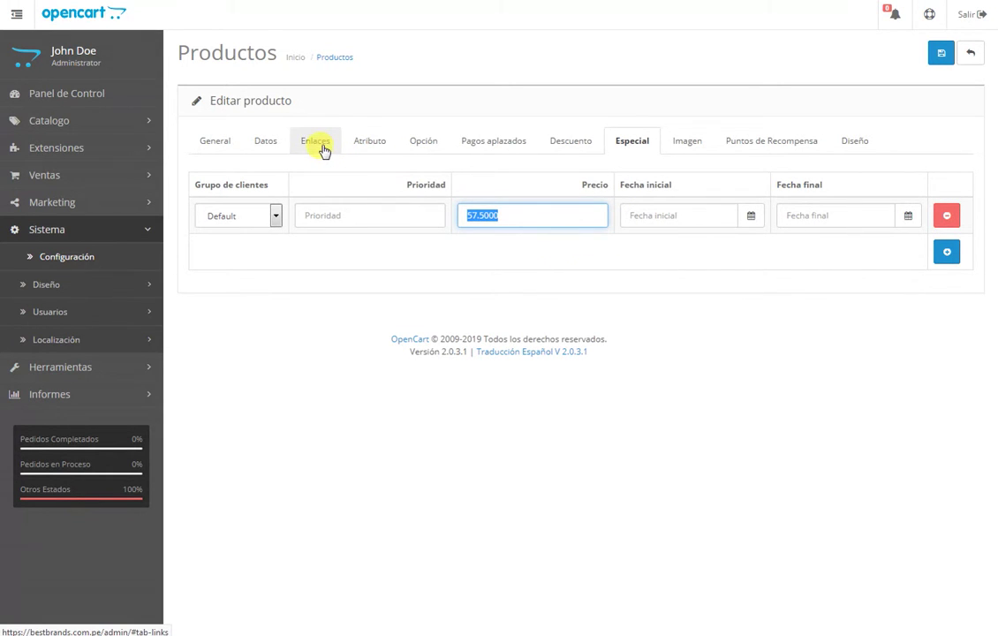
Step: Set the product's regular price in the Datos section to 59.5000
click(267, 144)
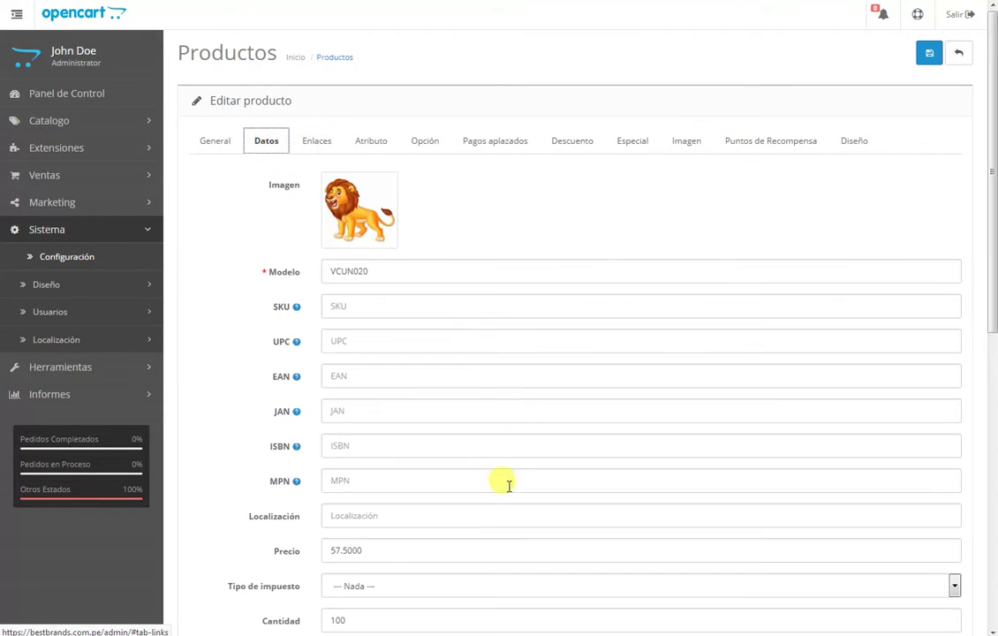
click(338, 549)
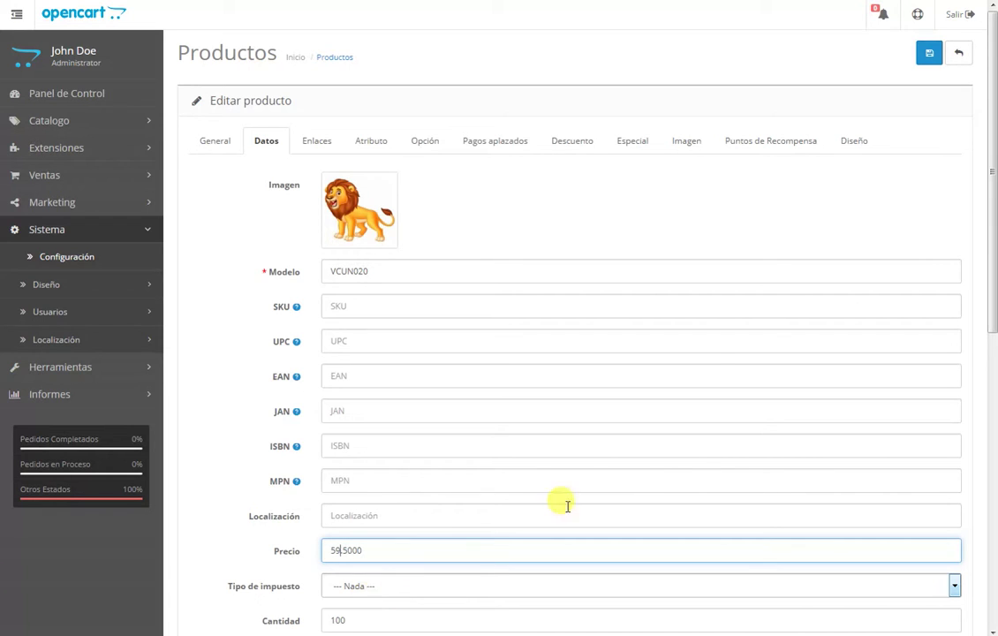
double_click(340, 550)
Step: Compare the special price in the Especial section with the regular price in the Datos section
click(632, 141)
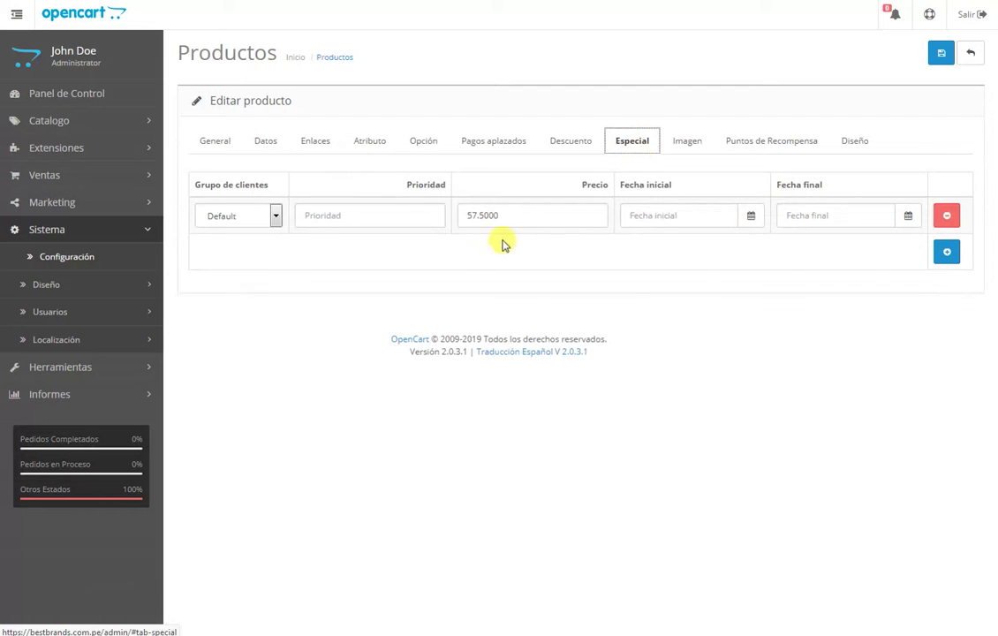
drag(534, 212, 422, 216)
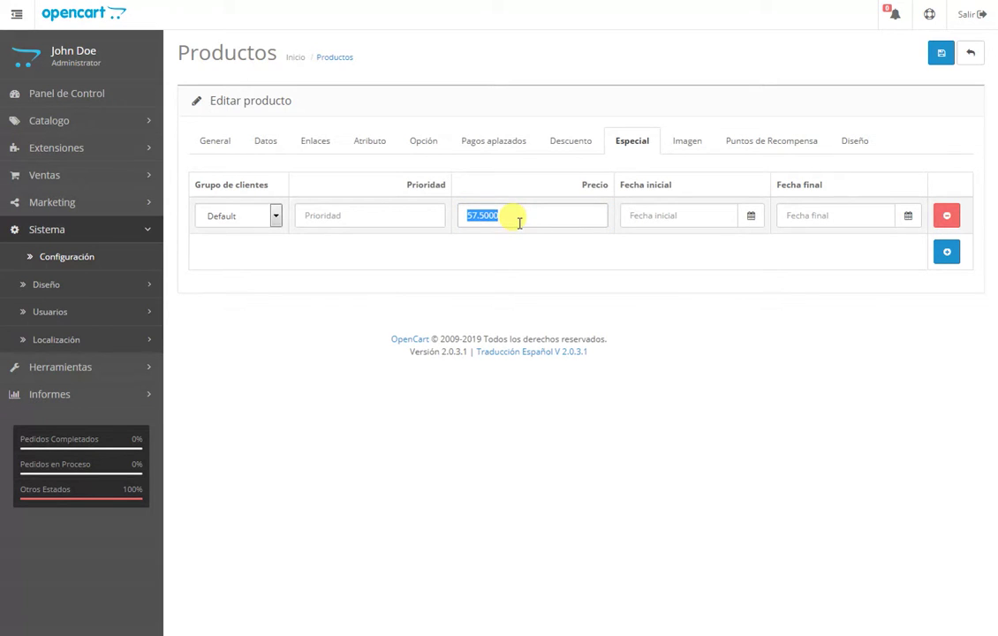
click(660, 208)
click(695, 309)
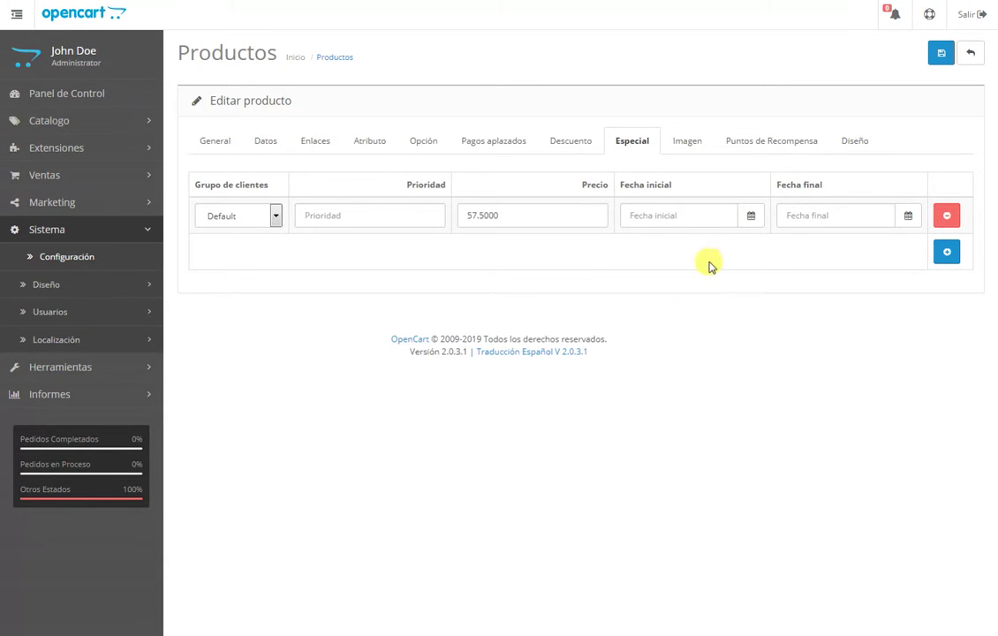
click(535, 219)
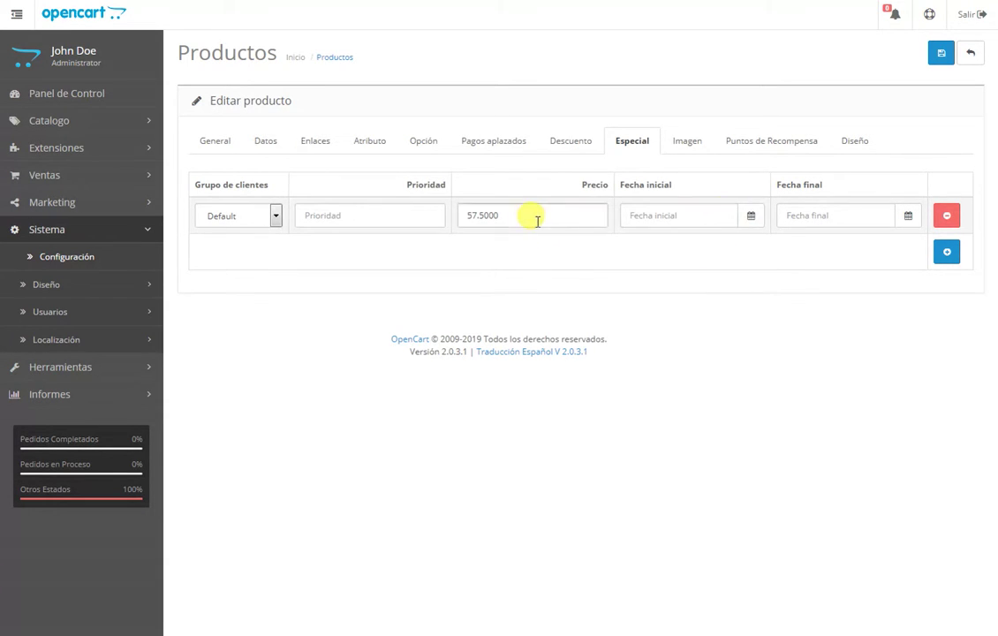
click(263, 139)
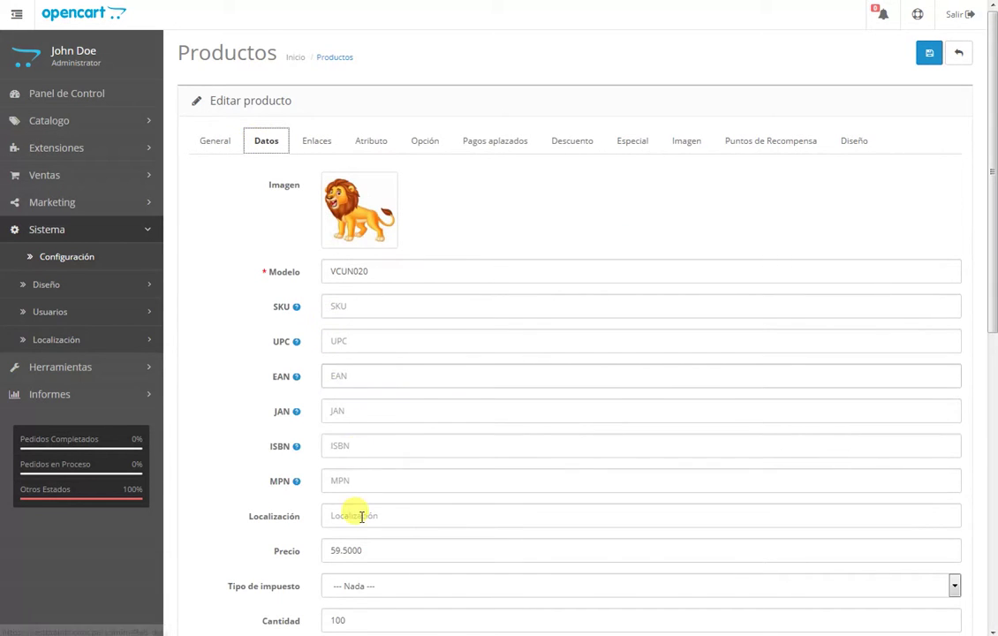
click(632, 140)
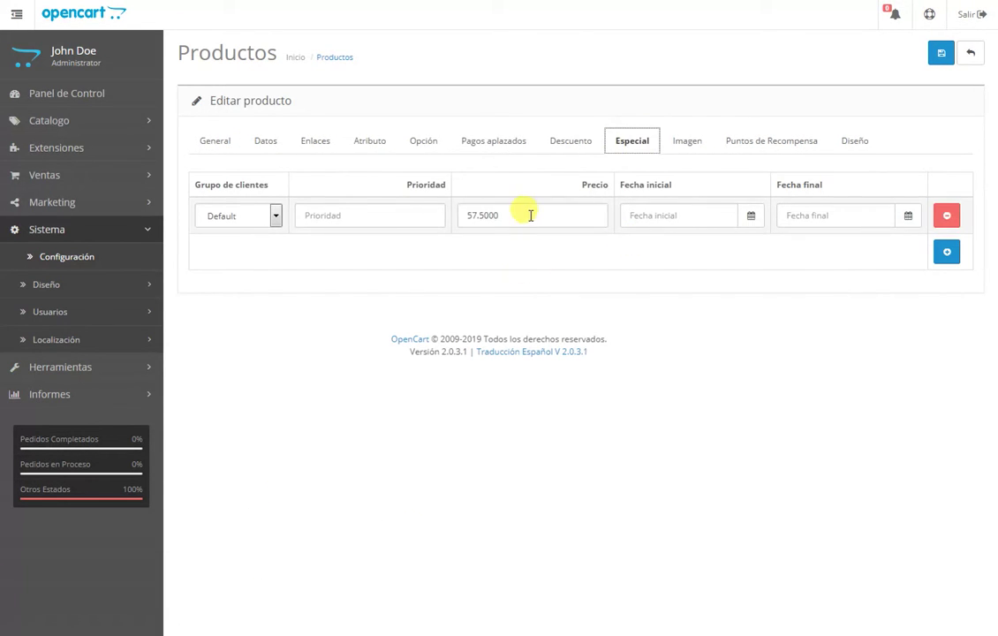
drag(528, 214, 454, 215)
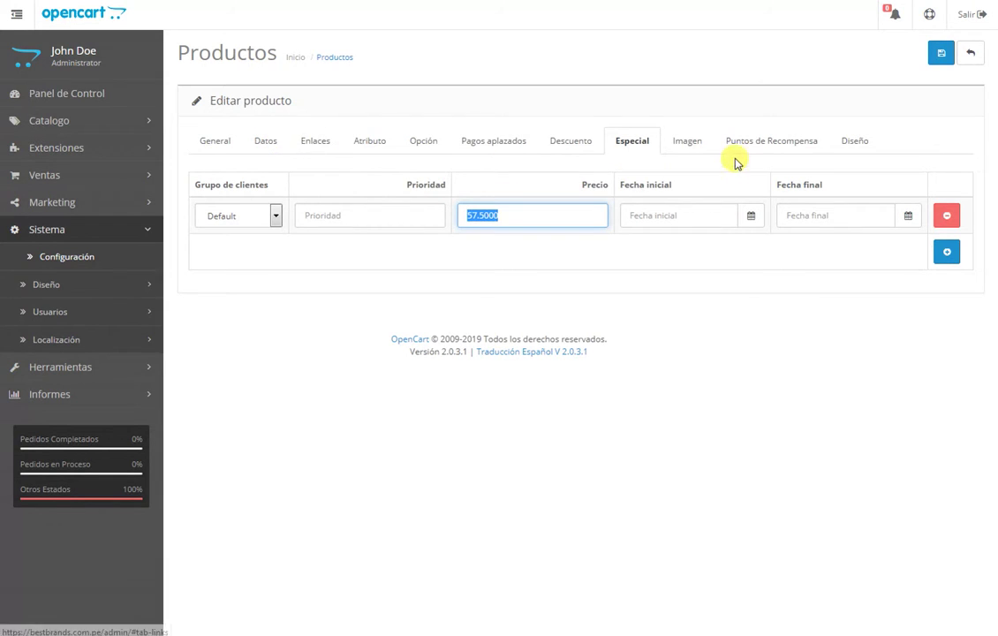
Step: Set the special price's Fecha inicial to 2019-05-06 and its Fecha final to 2019-05-31
click(752, 217)
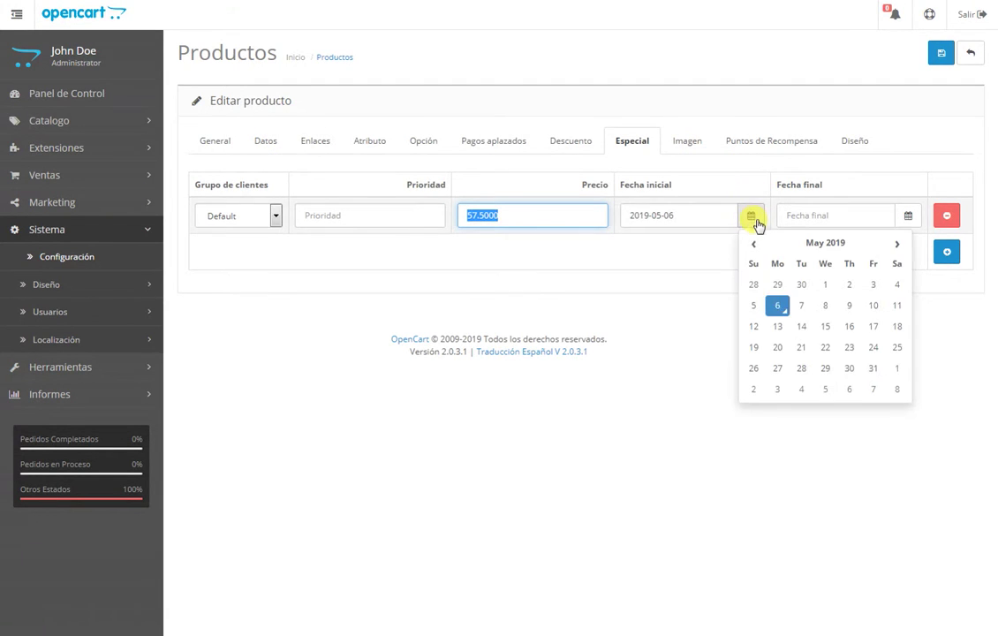
click(777, 308)
click(909, 217)
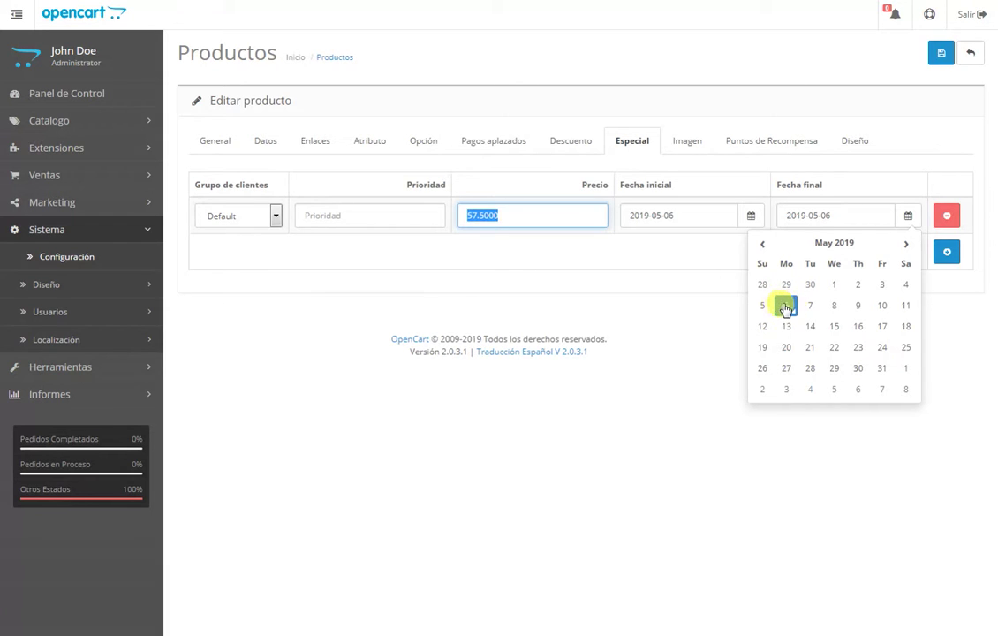
click(786, 306)
click(906, 213)
click(813, 246)
click(908, 217)
click(882, 368)
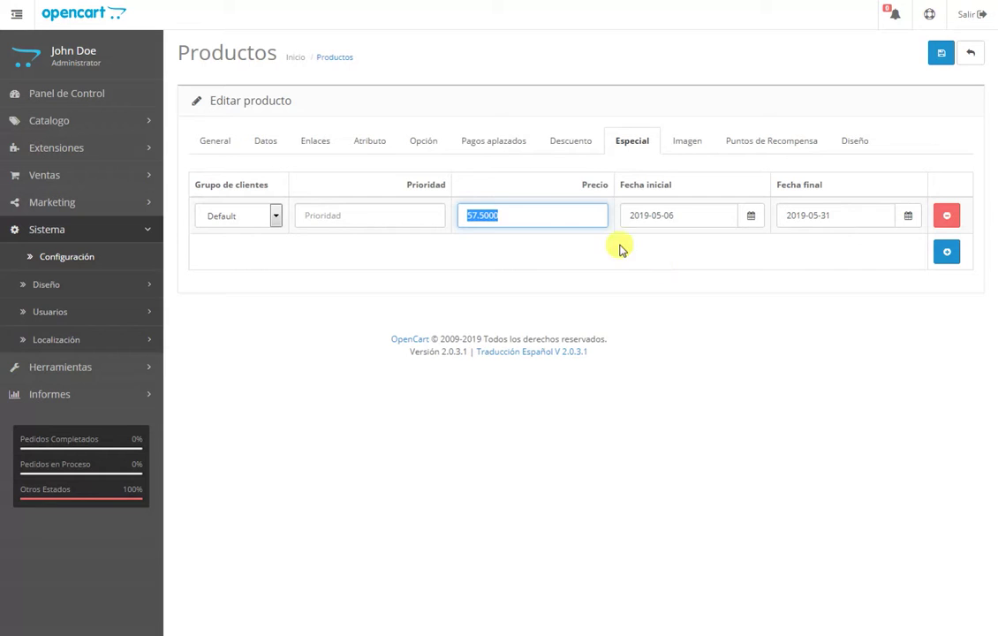
click(640, 212)
drag(673, 214, 613, 205)
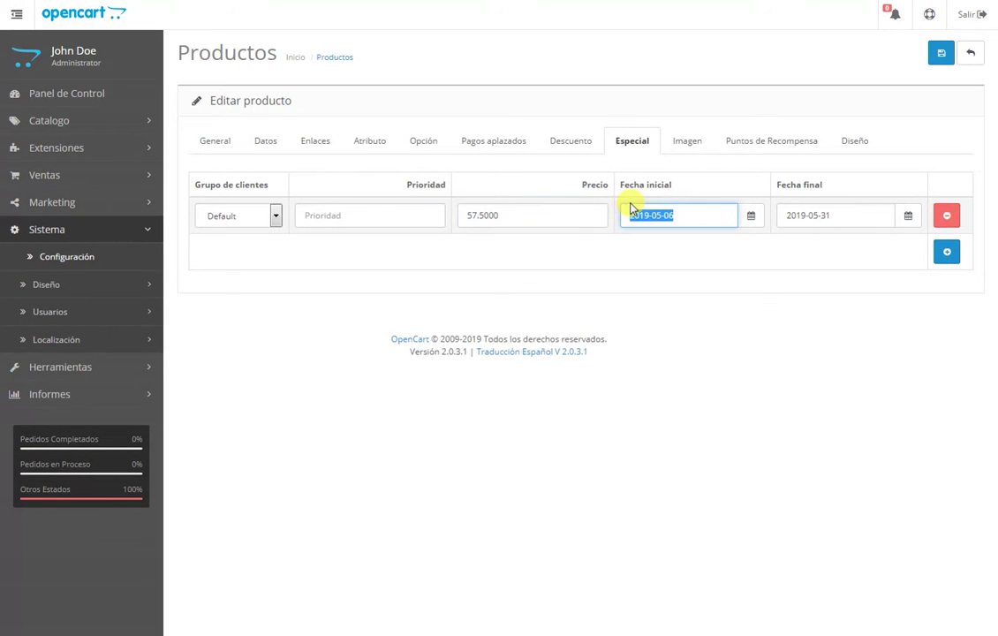
Step: Clear the special price's Fecha inicial and Fecha final
key(Delete)
drag(857, 217, 724, 216)
key(Delete)
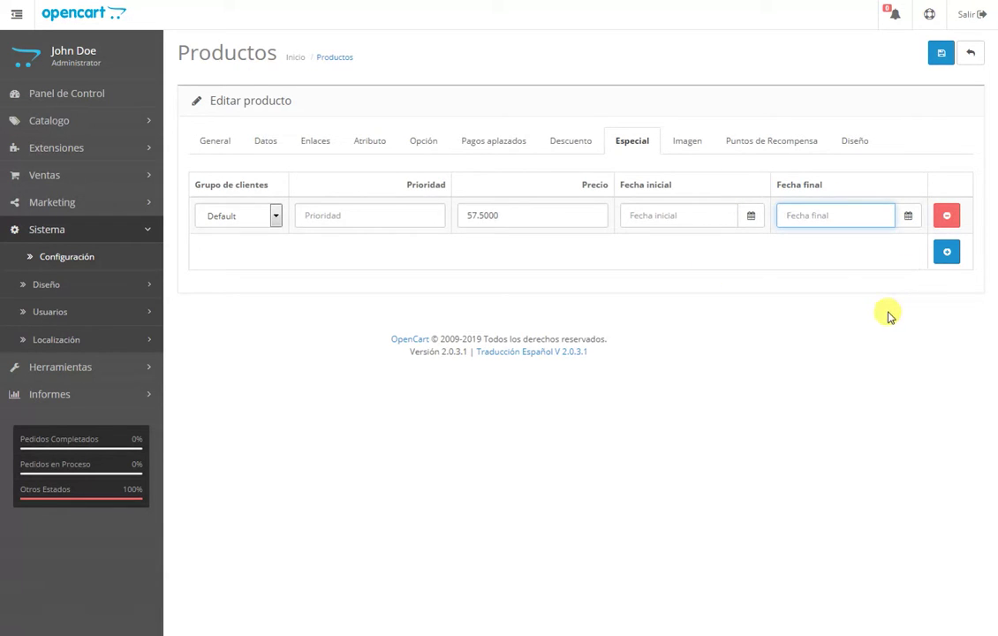
drag(468, 212, 667, 194)
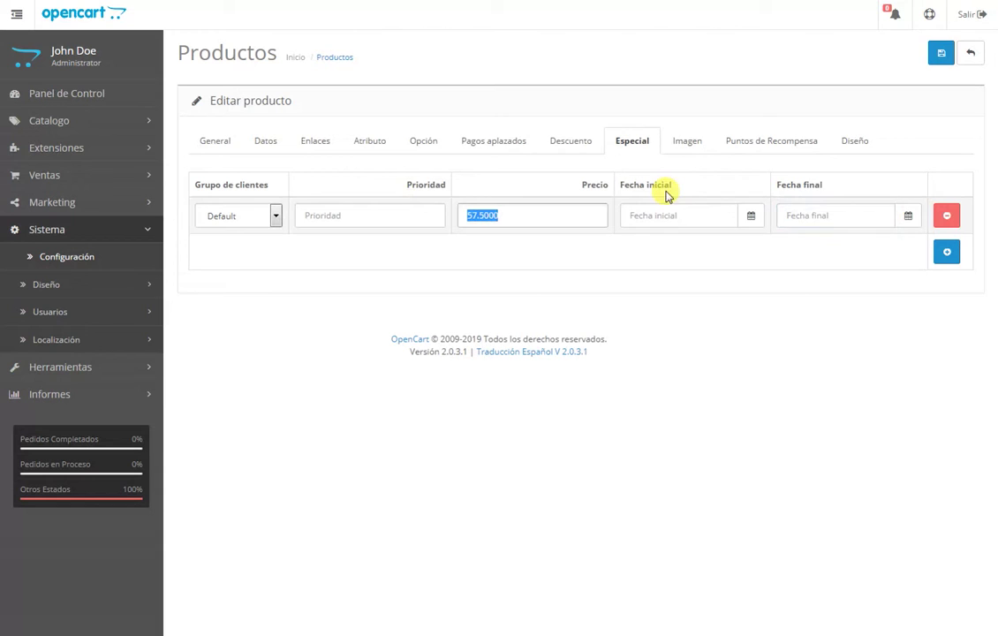
Step: Set the special price's Fecha final to 2019-05-30 and its Fecha inicial to 2019-05-06
click(907, 216)
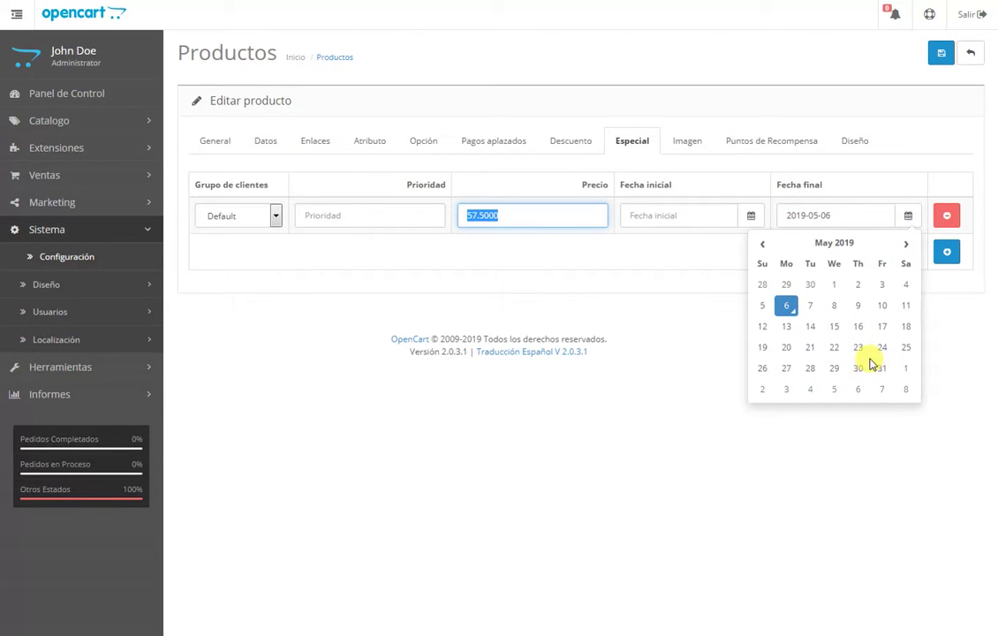
click(857, 367)
click(751, 216)
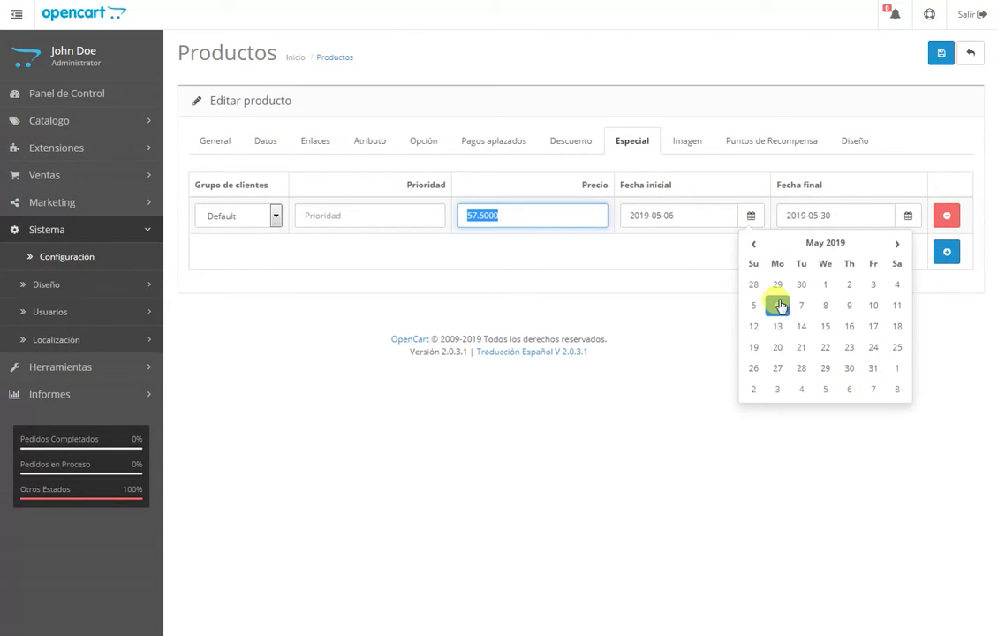
click(777, 305)
drag(832, 215, 805, 216)
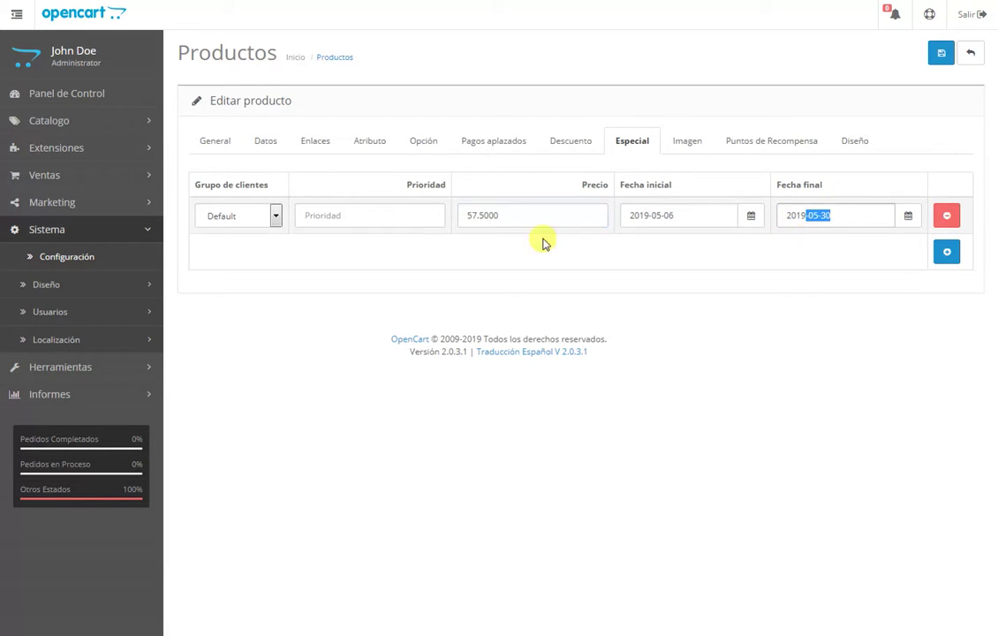
drag(539, 221, 463, 212)
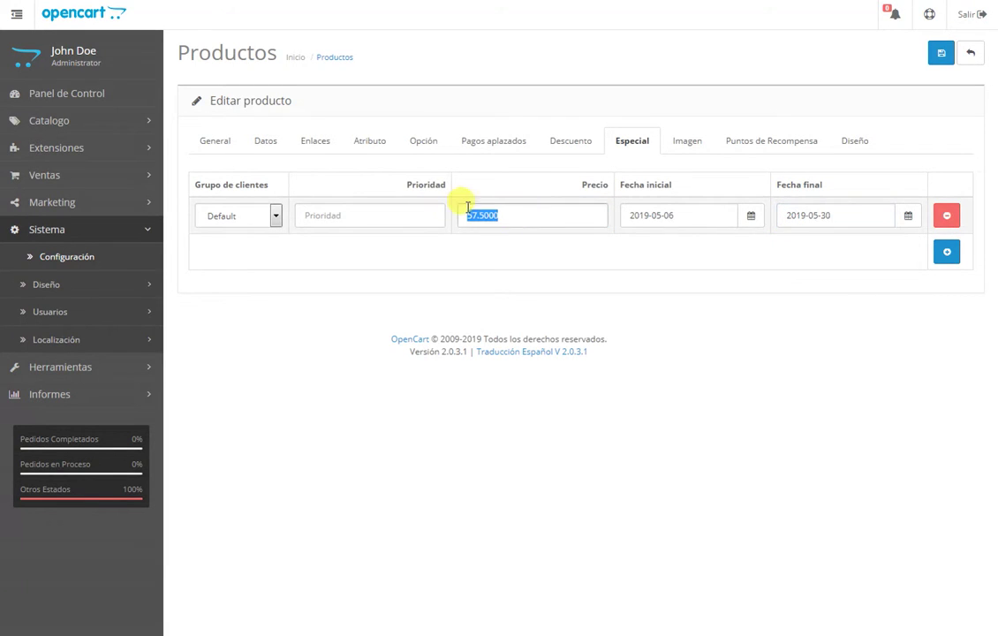
Step: Remove the special price entry and set the product's regular price in the Datos section to 57.5000
click(952, 219)
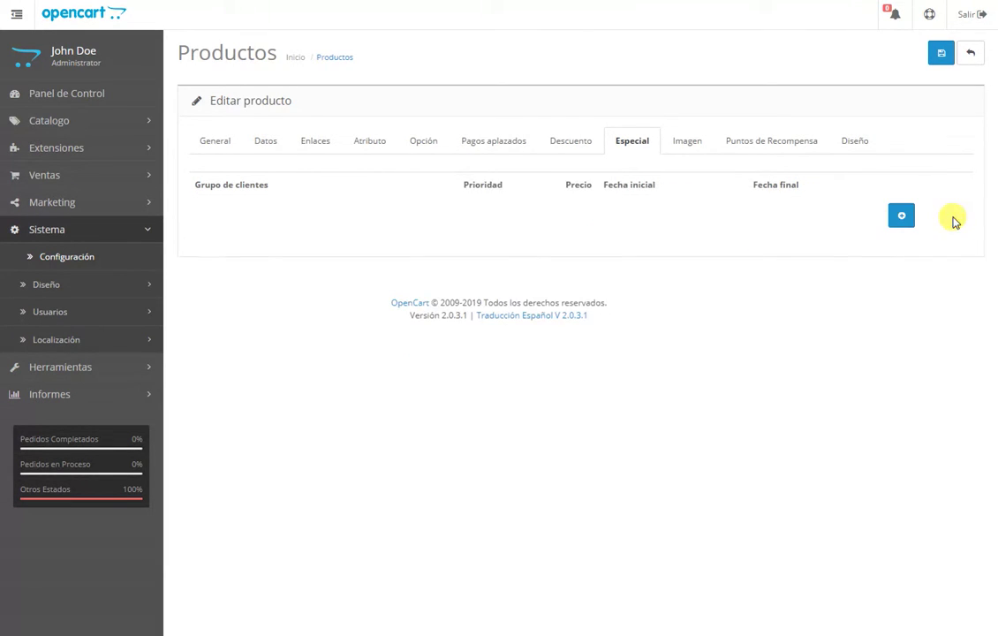
click(266, 141)
click(339, 551)
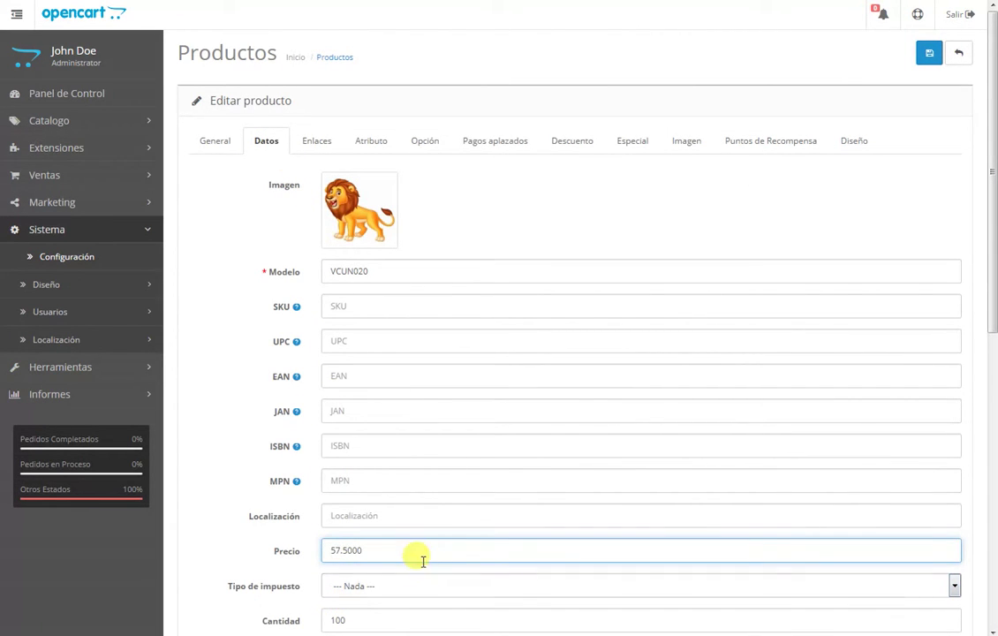
drag(389, 546, 325, 547)
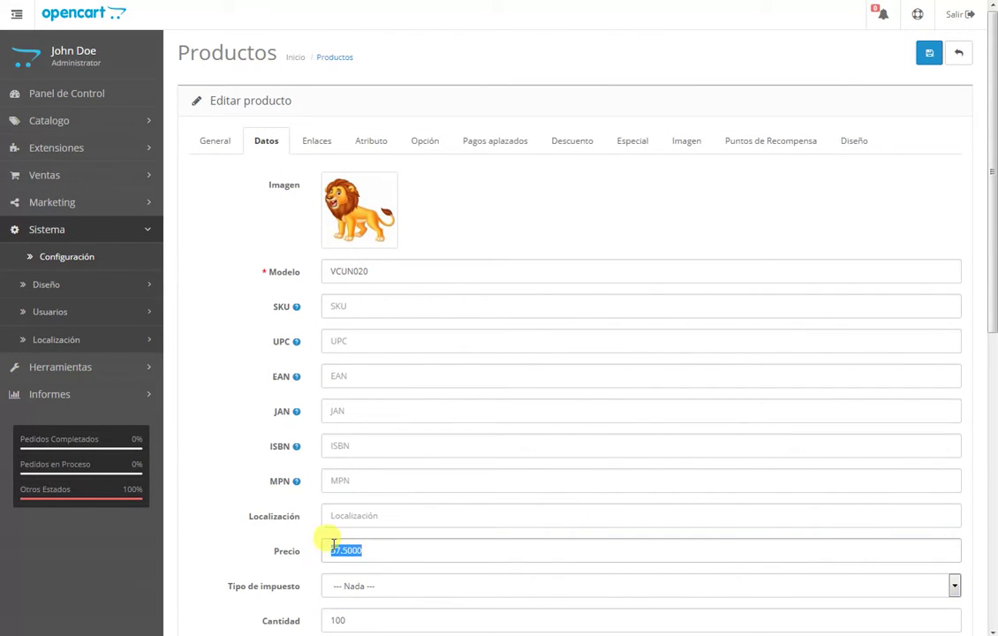
click(401, 553)
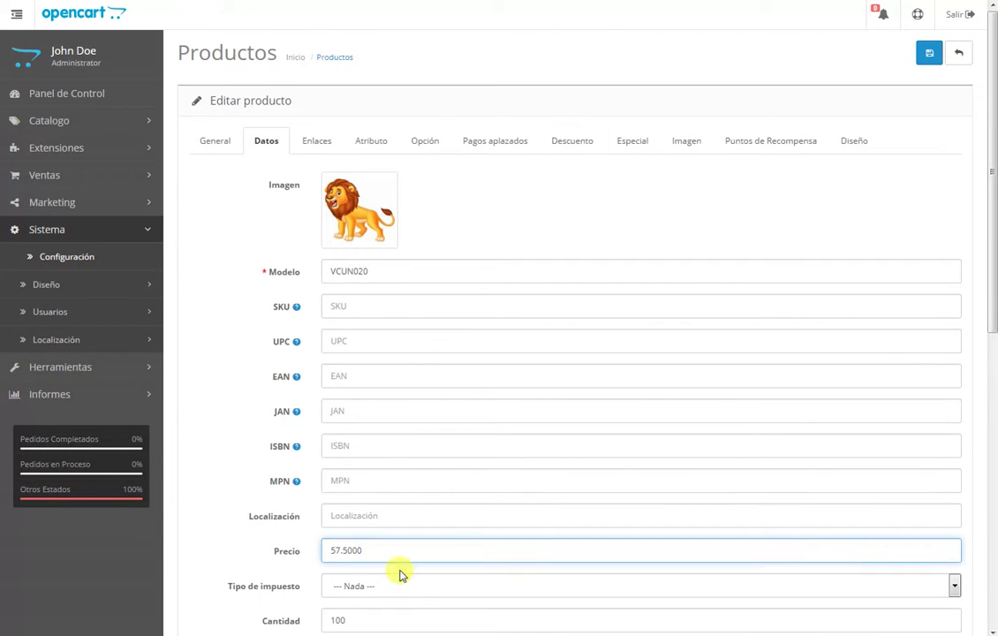
double_click(325, 547)
Step: Add a special price entry in the Especial section, check the regular price in Datos, and set the special Precio to 50
click(627, 144)
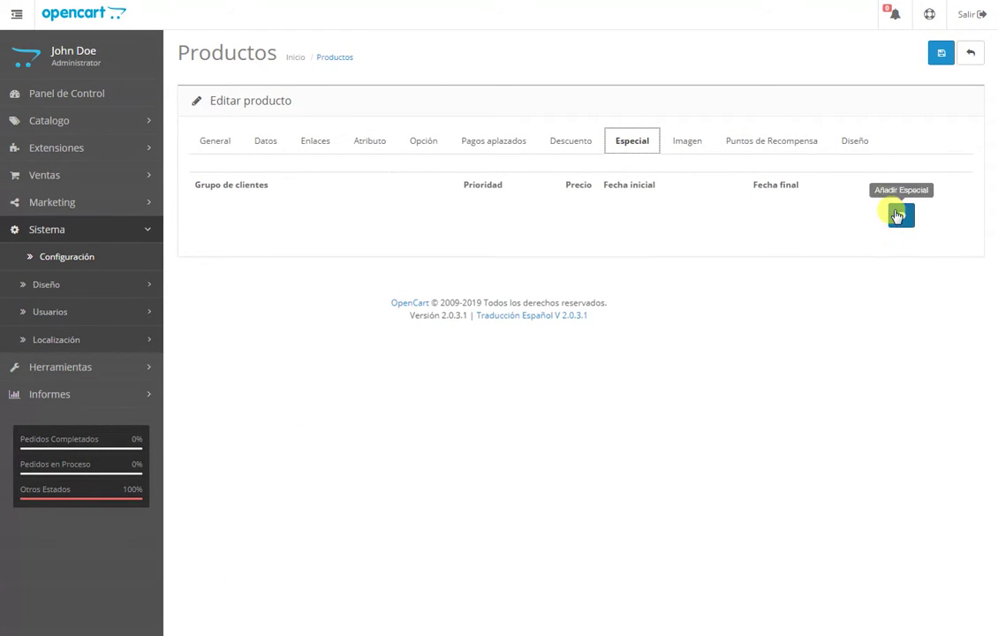
click(900, 216)
click(564, 218)
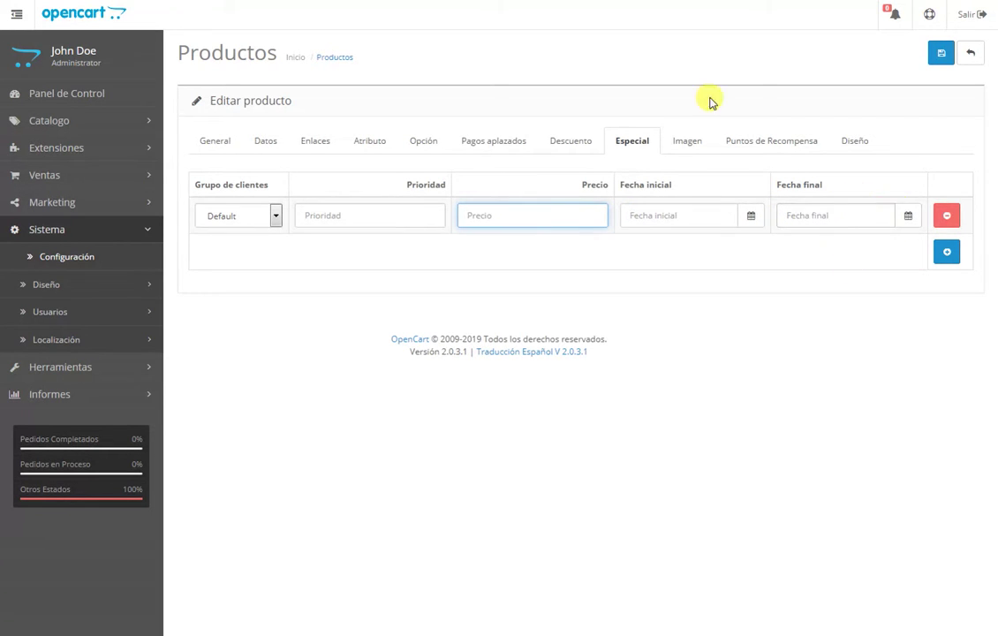
click(265, 140)
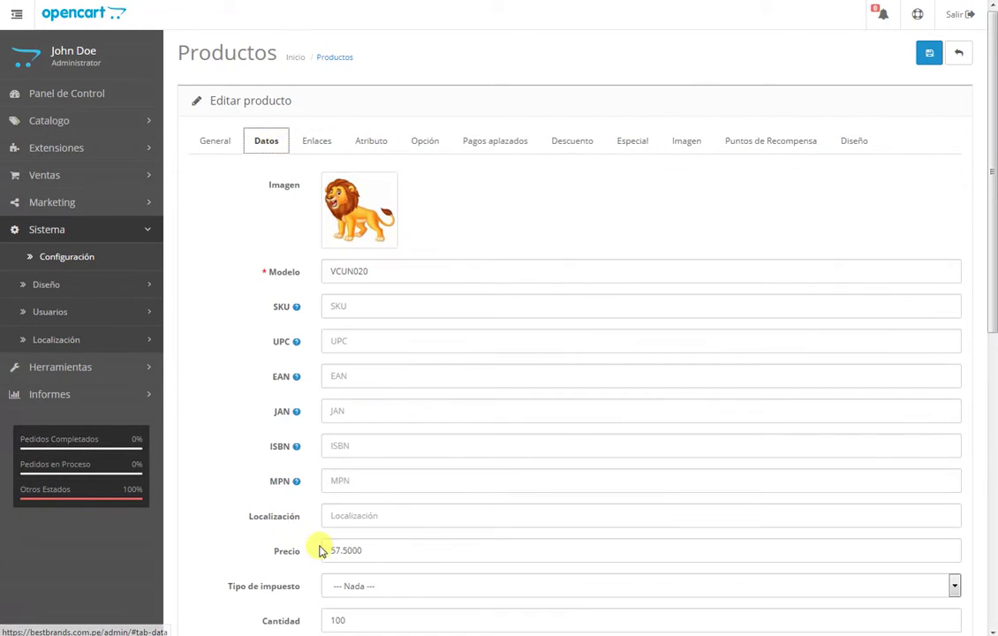
drag(362, 550, 303, 553)
click(385, 541)
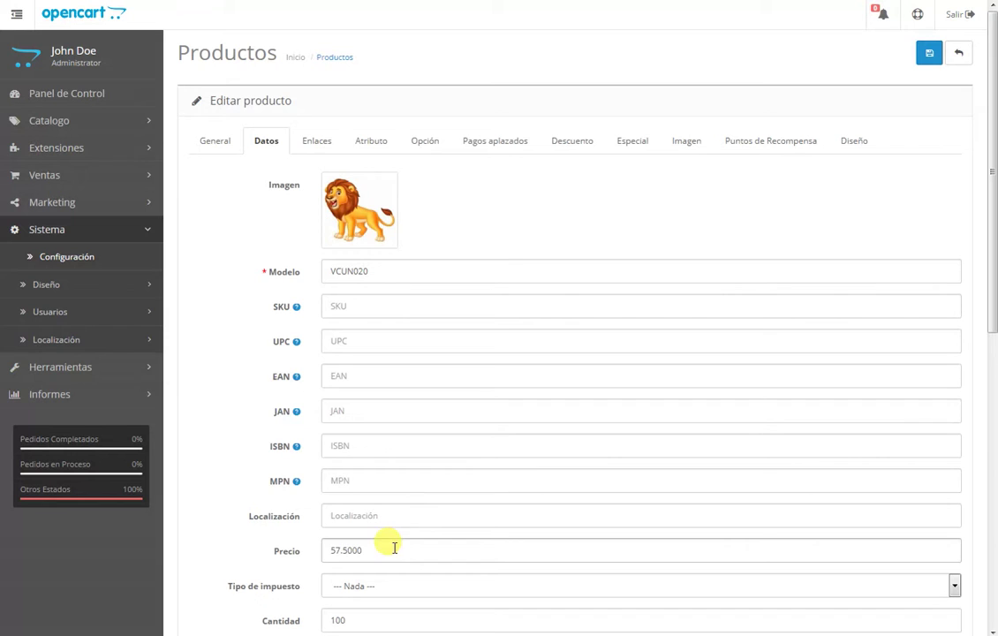
drag(394, 547, 274, 542)
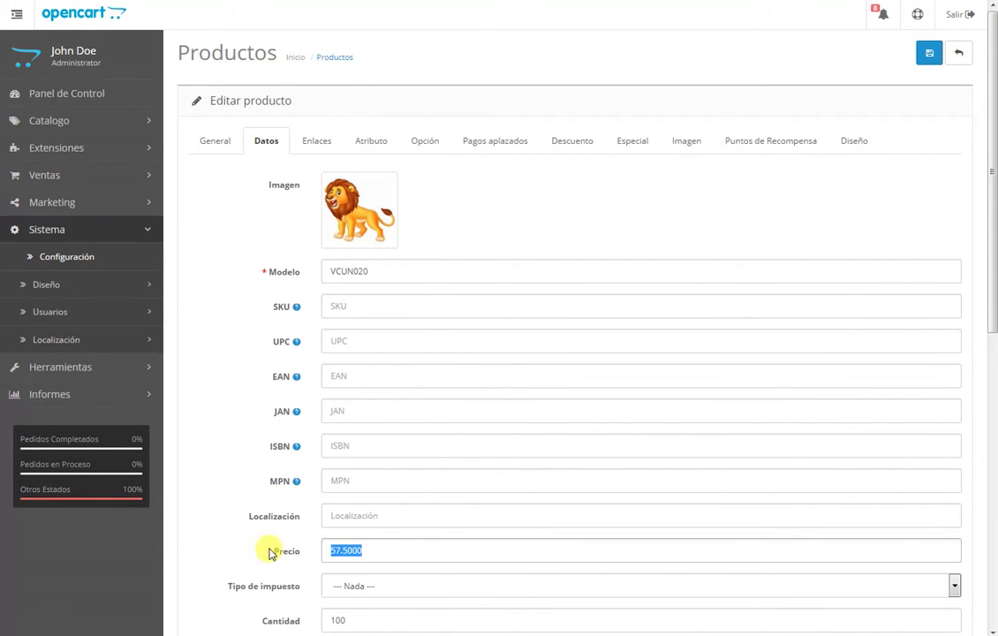
click(628, 144)
click(575, 216)
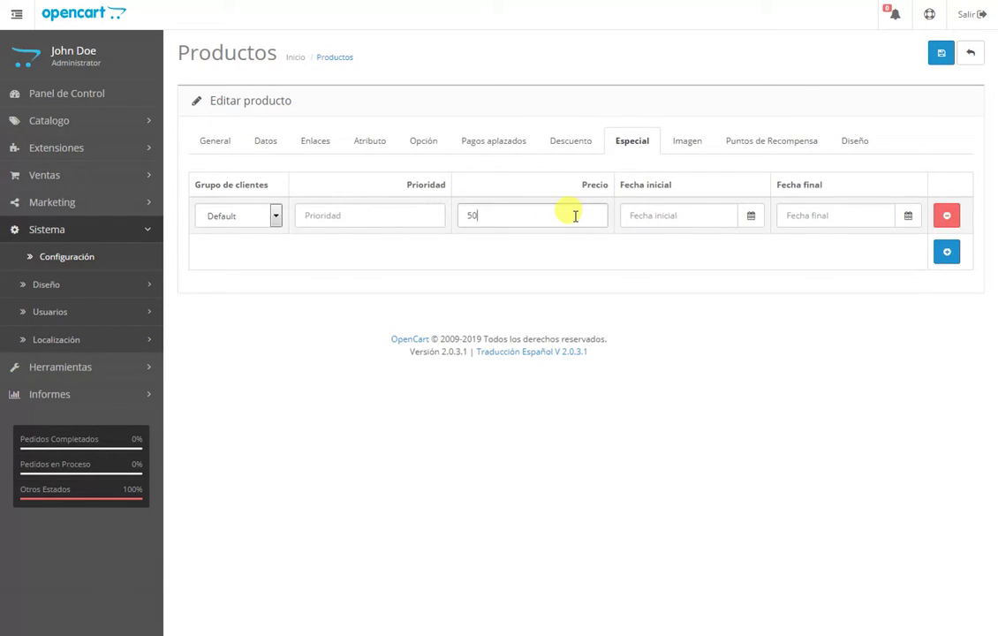
Step: Set the special price's dates from 2019-05-06 to 2019-05-09, and remove the entry
click(750, 215)
click(906, 216)
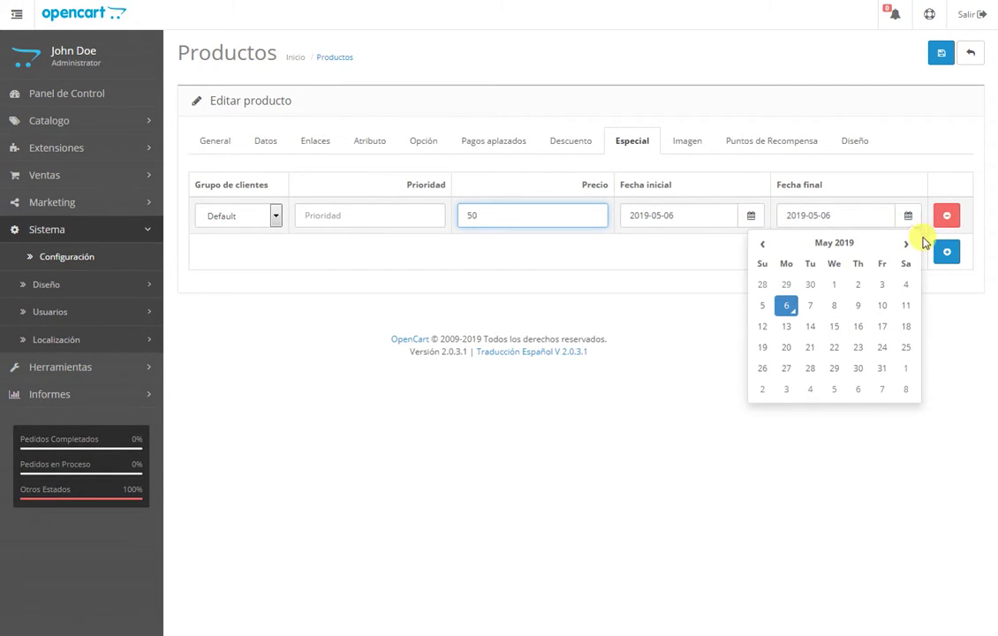
click(850, 306)
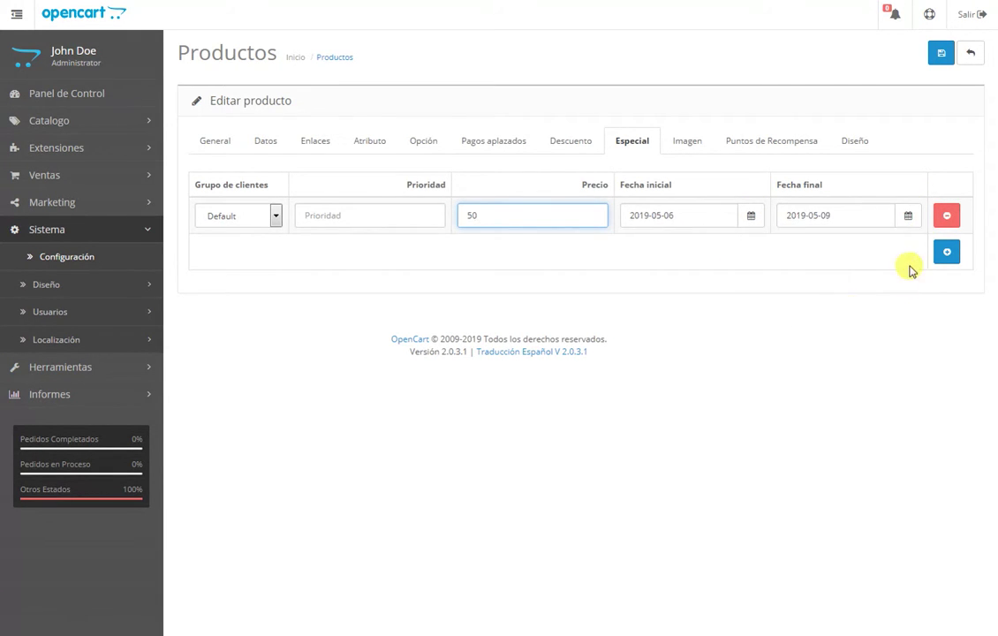
click(945, 215)
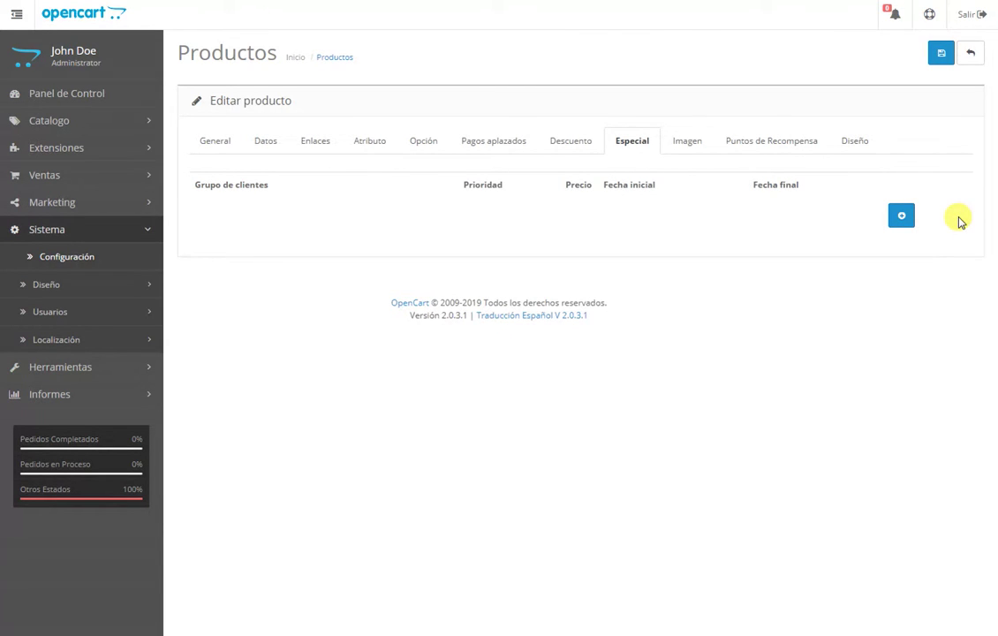
Step: Set the product's regular price in the Datos section to 59.5000
click(271, 140)
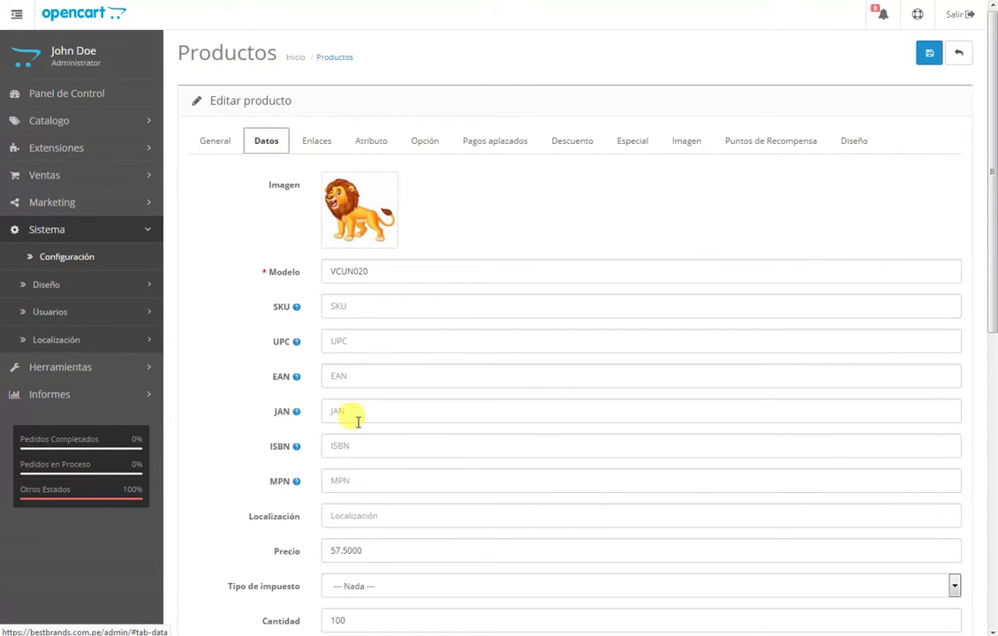
drag(396, 548, 283, 538)
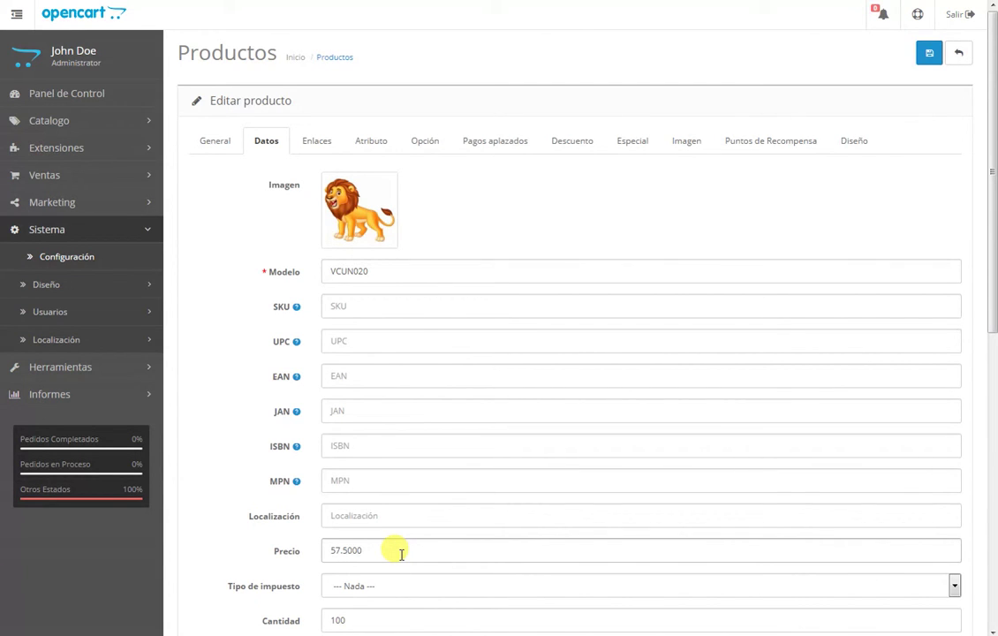
drag(329, 549, 361, 544)
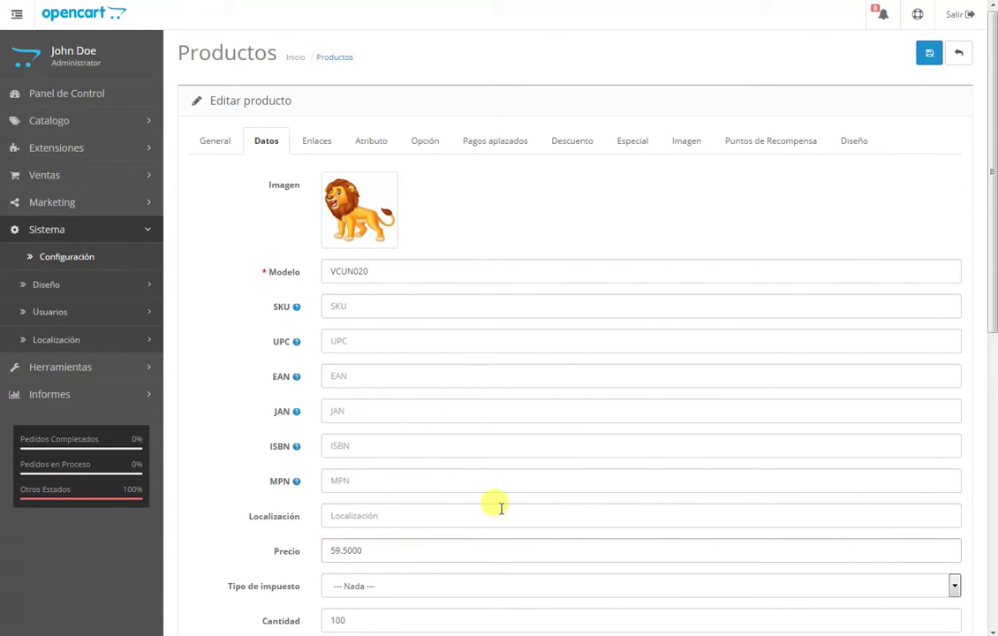
Step: Add a special price entry in the Especial section with a Precio of 57.5
click(634, 140)
click(900, 215)
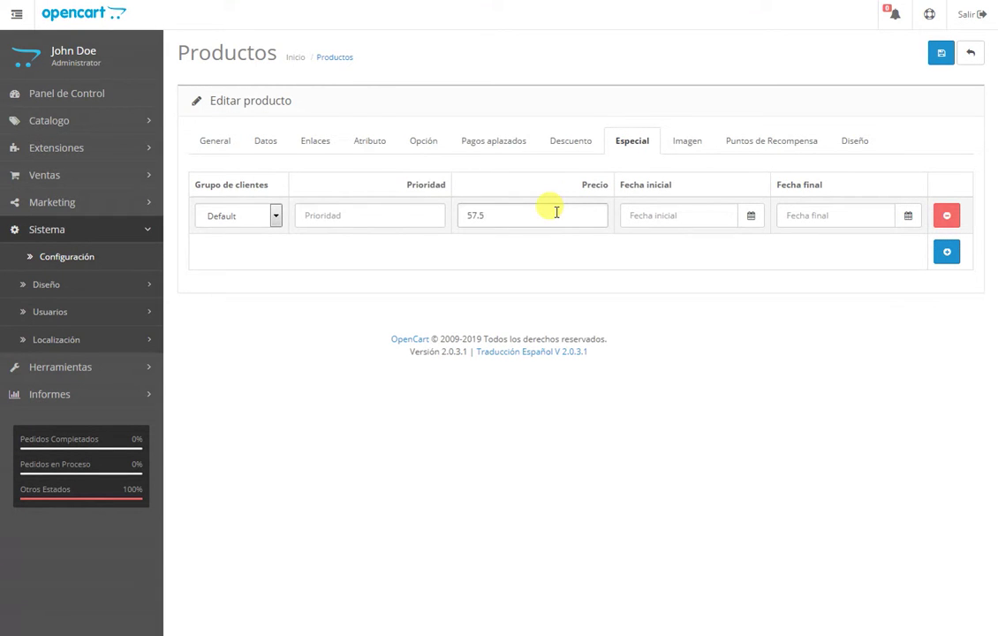
double_click(457, 213)
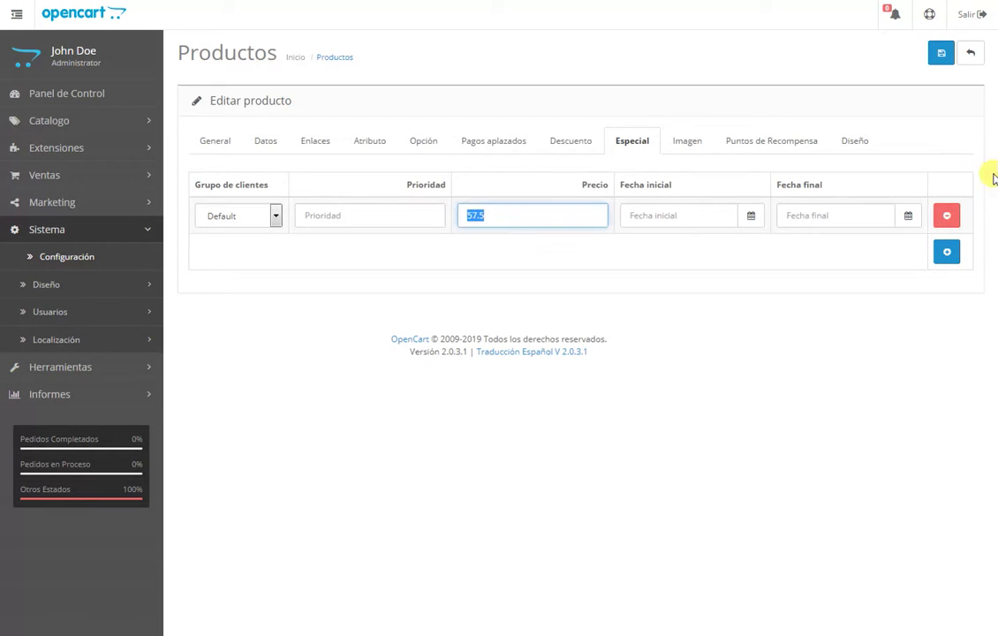
Step: Remove the 57.5 special price entry and set the regular price in the Datos section to 57.5000
click(944, 215)
click(264, 141)
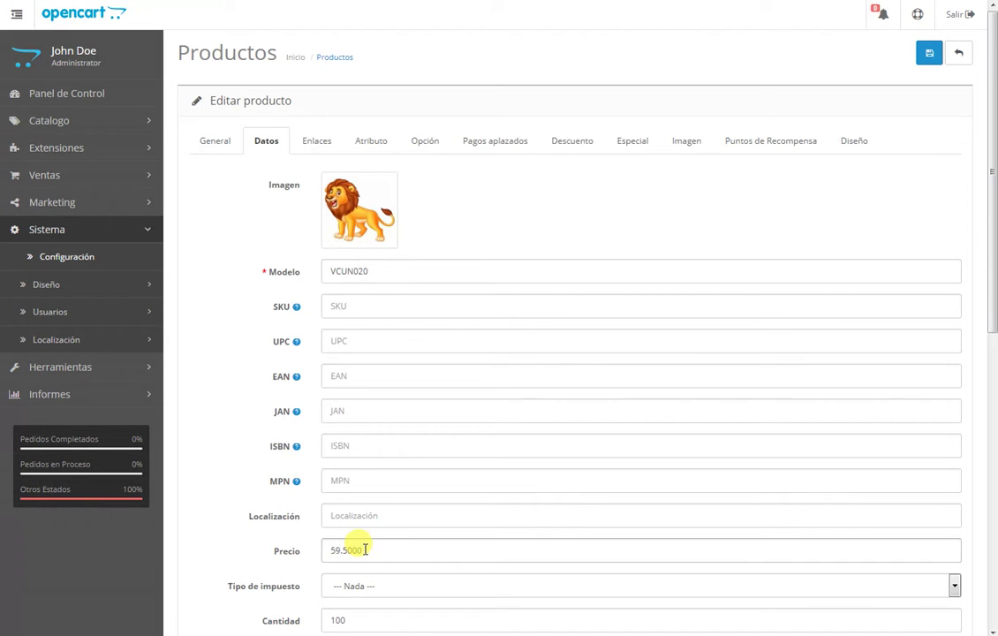
drag(392, 554, 207, 535)
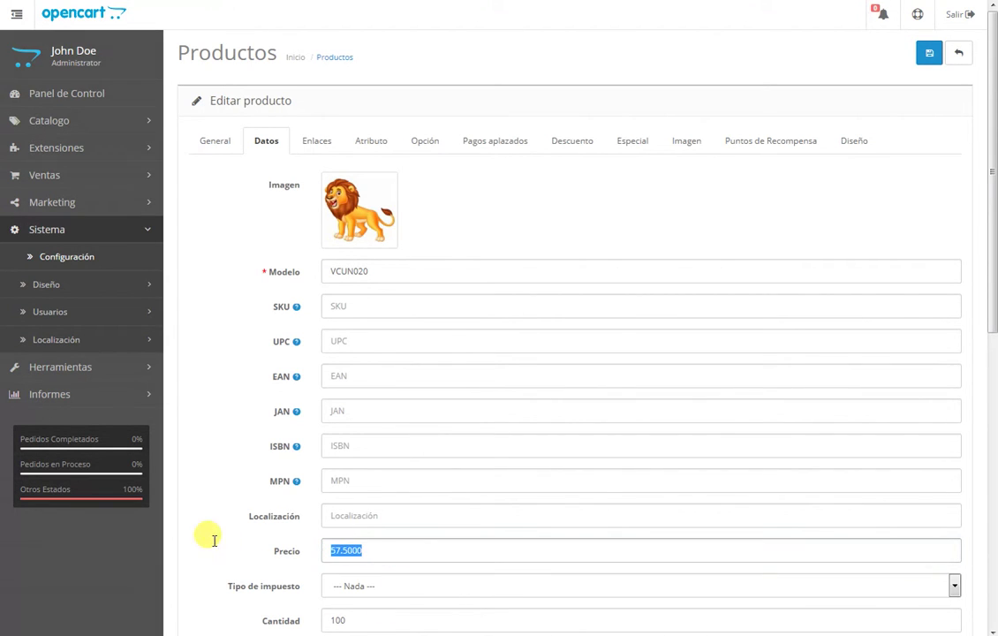
Step: Add a discount entry in the Descuento section with Prioridad 45 and Fecha final 2019-05-08, and remove the entry
click(584, 142)
click(913, 217)
click(457, 227)
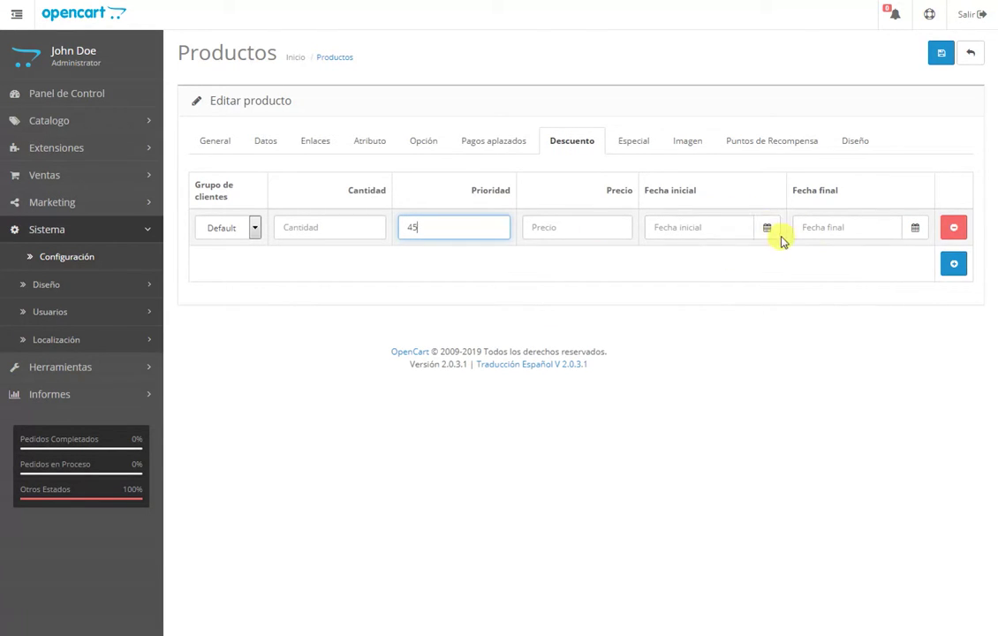
click(892, 228)
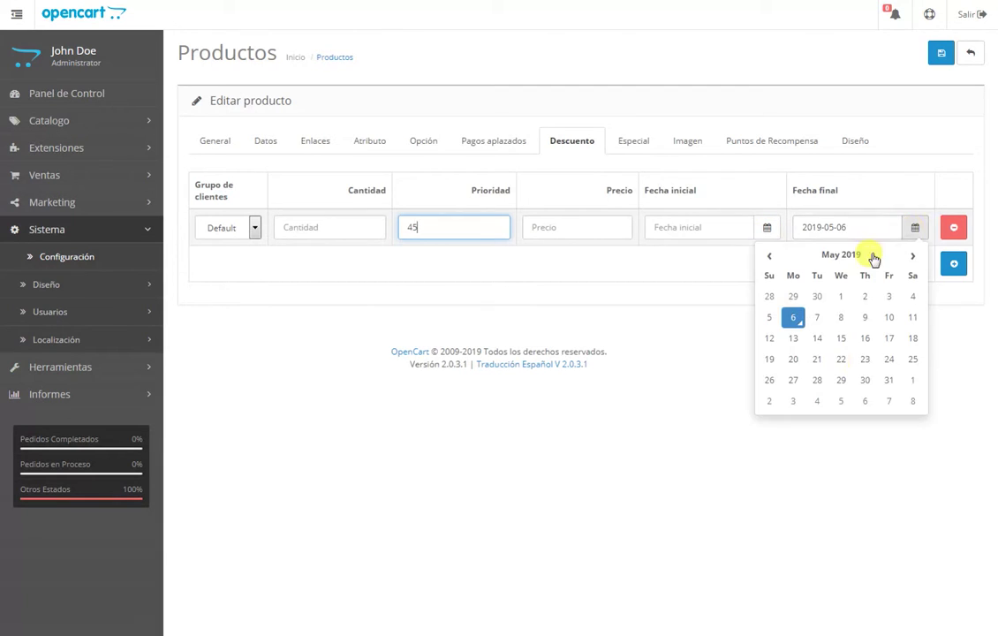
click(840, 314)
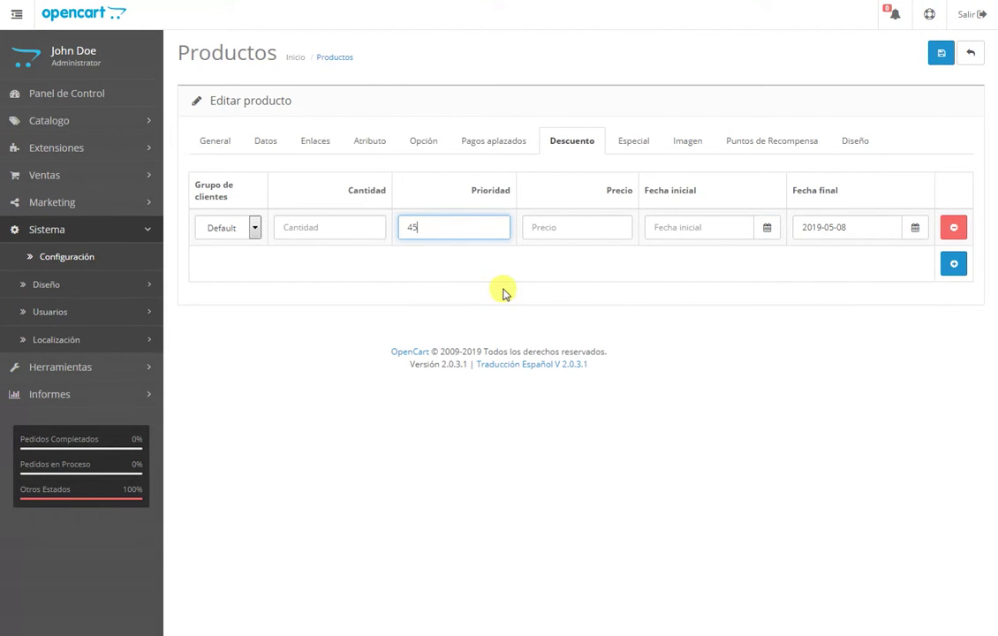
click(954, 227)
Step: Review the product's Precio, Cantidad and Cantidad mínima values in the Datos section
click(267, 143)
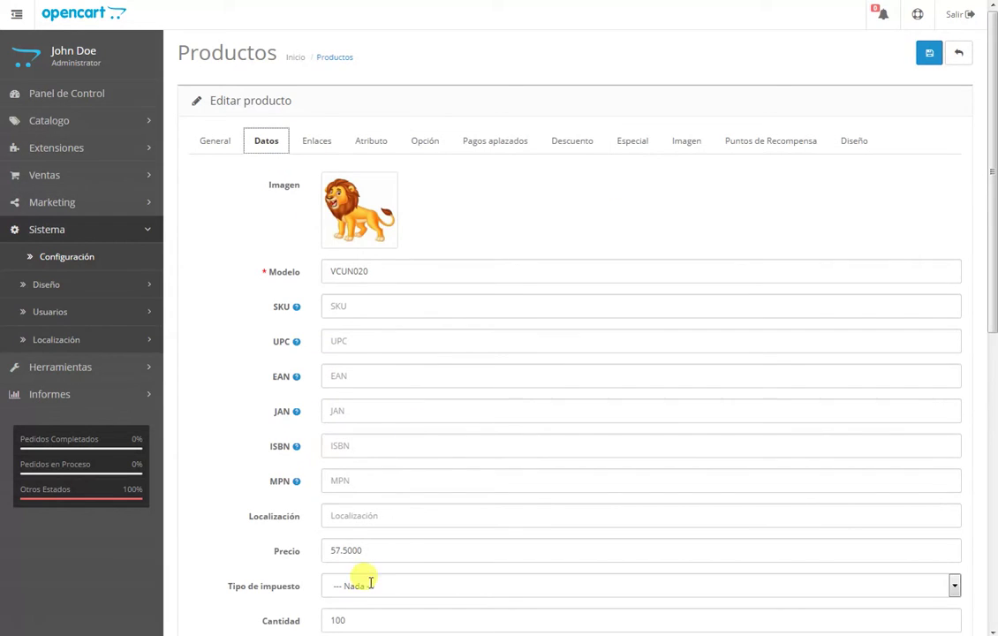
drag(405, 554, 285, 535)
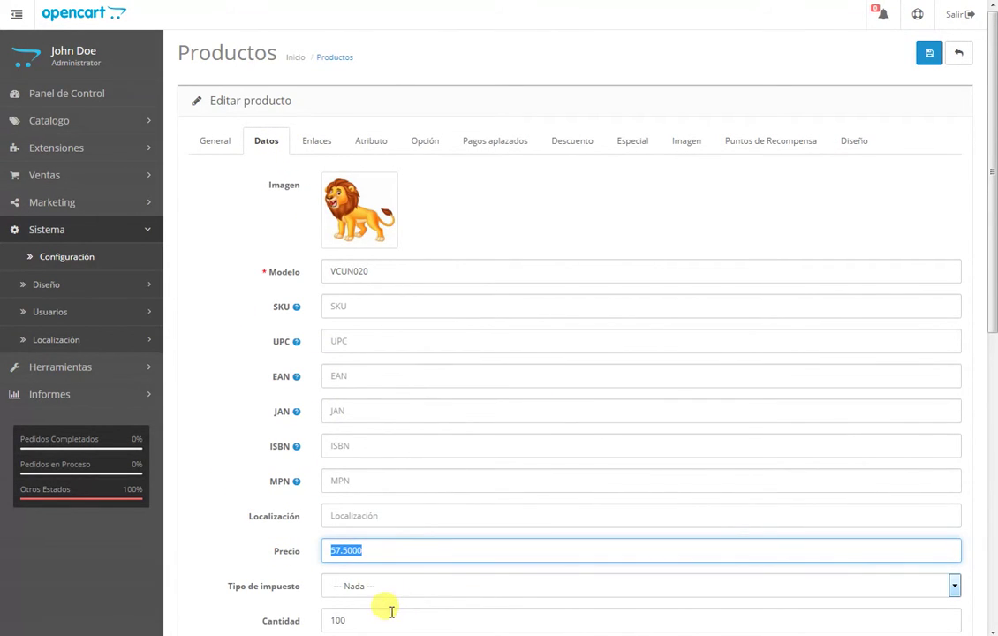
drag(993, 169, 986, 261)
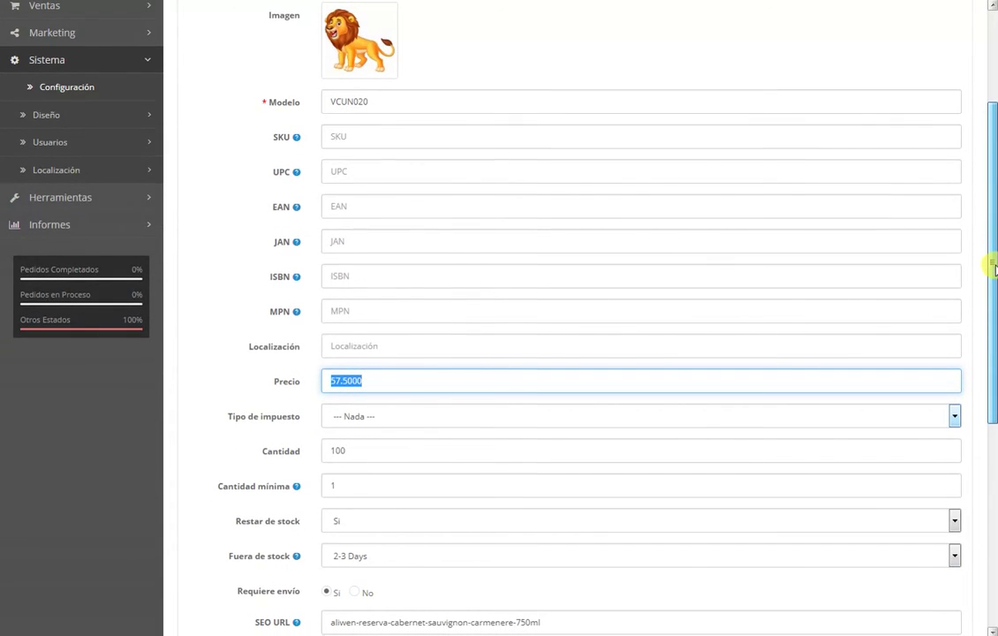
drag(358, 452, 288, 457)
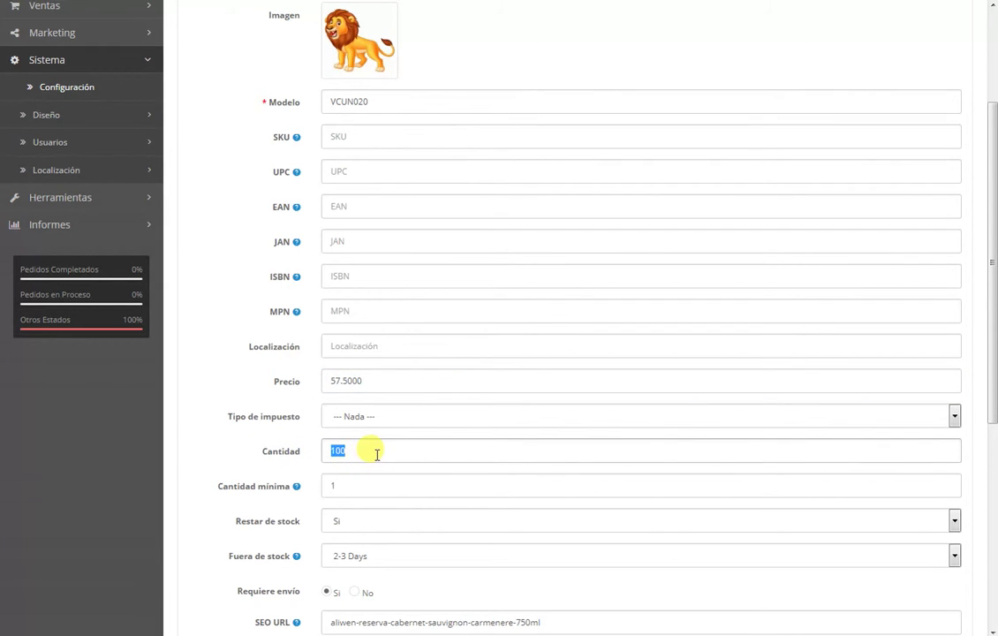
double_click(368, 452)
key(Escape)
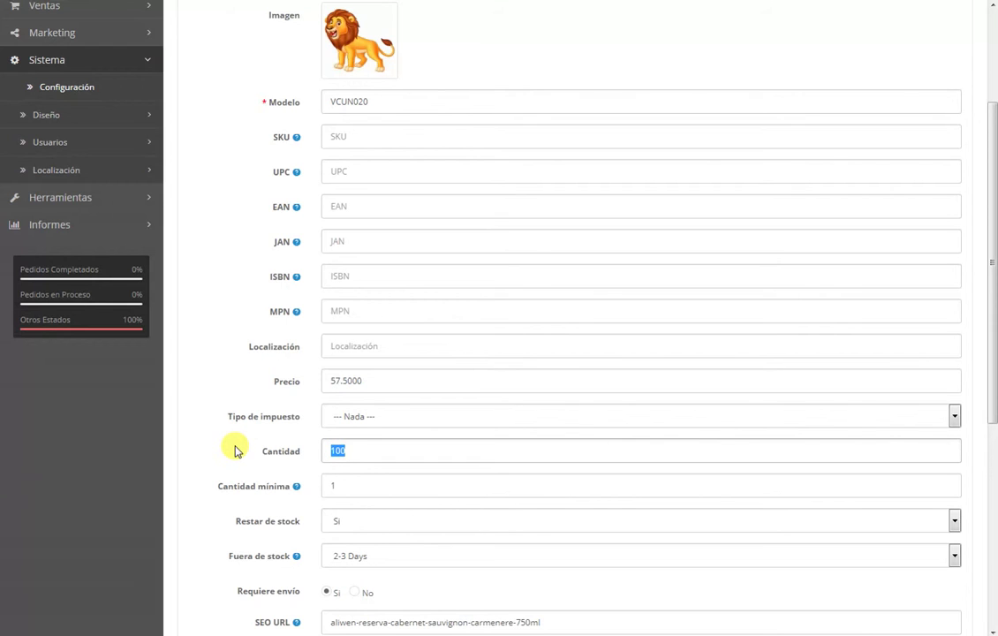
click(341, 484)
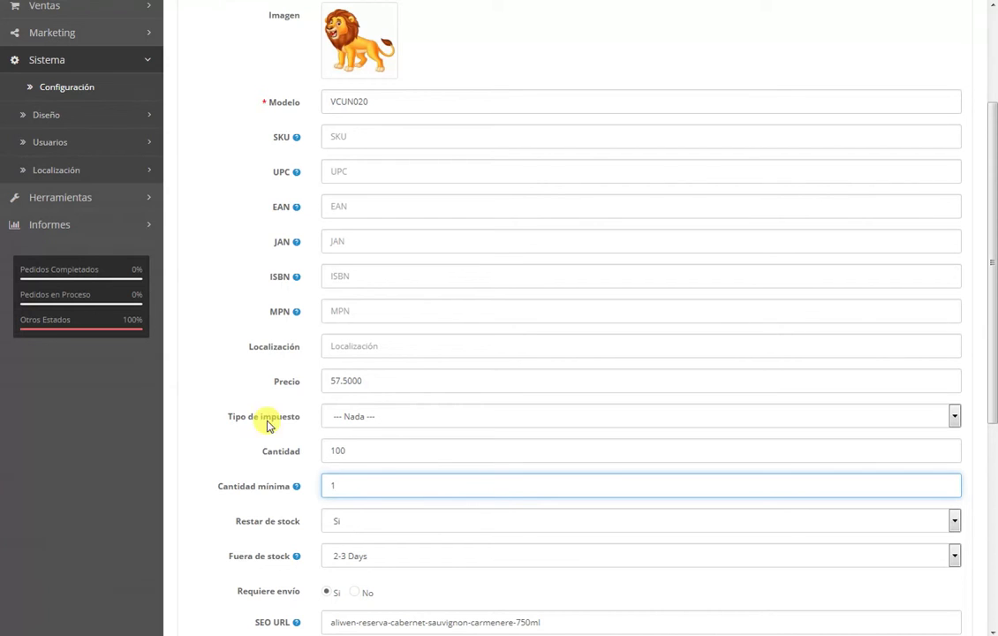
Step: Try a Cantidad mínima of 12 for the product, and set it back to 1
double_click(378, 485)
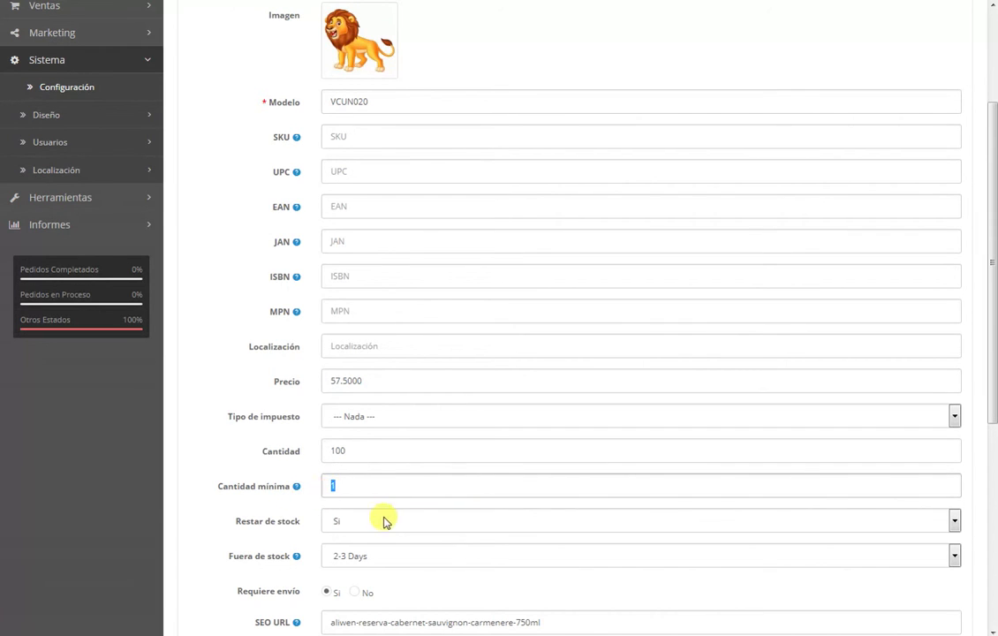
click(314, 487)
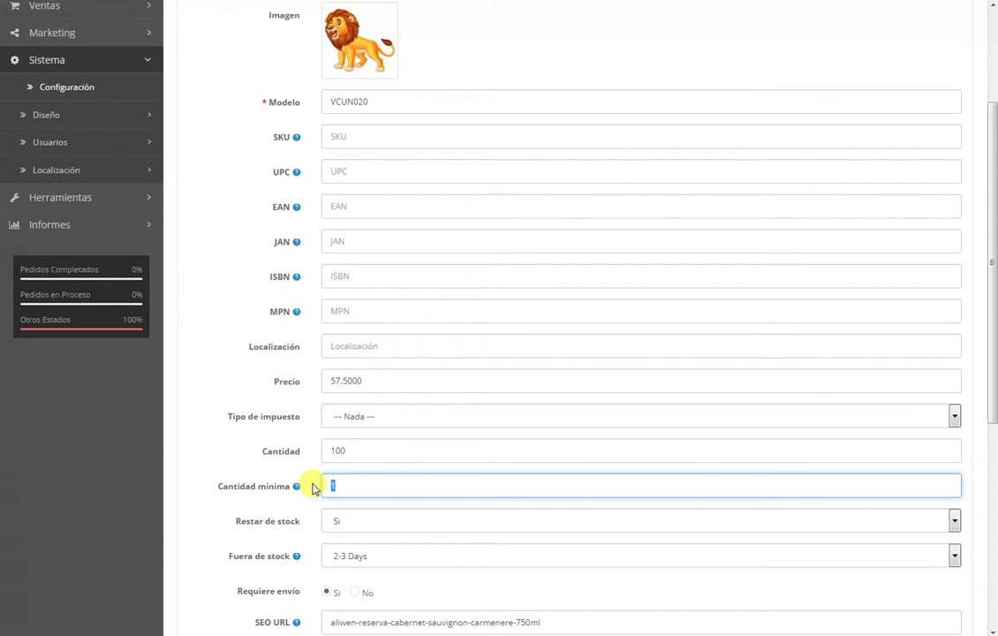
click(300, 488)
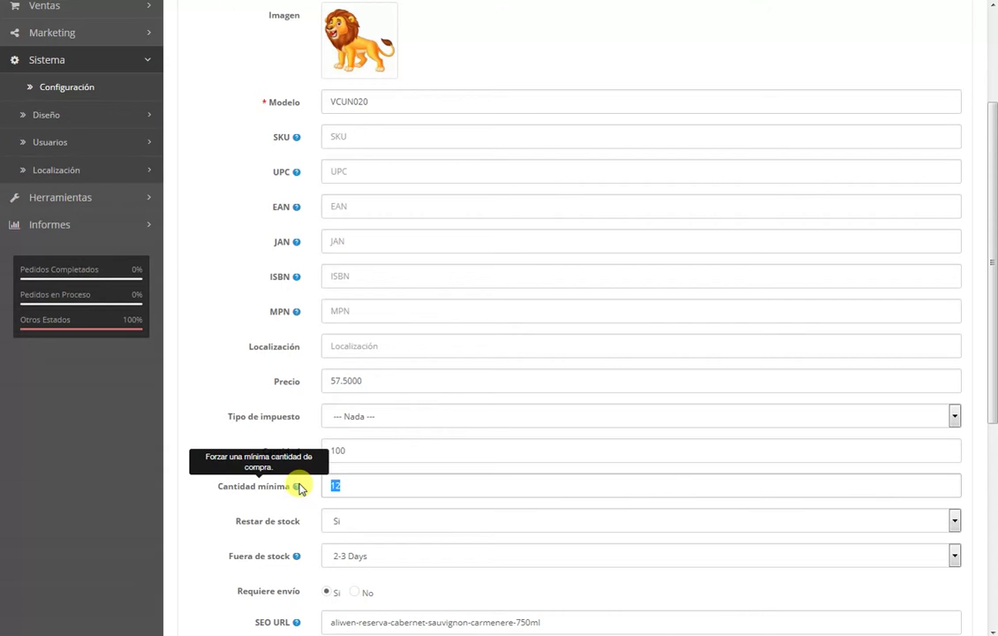
click(343, 491)
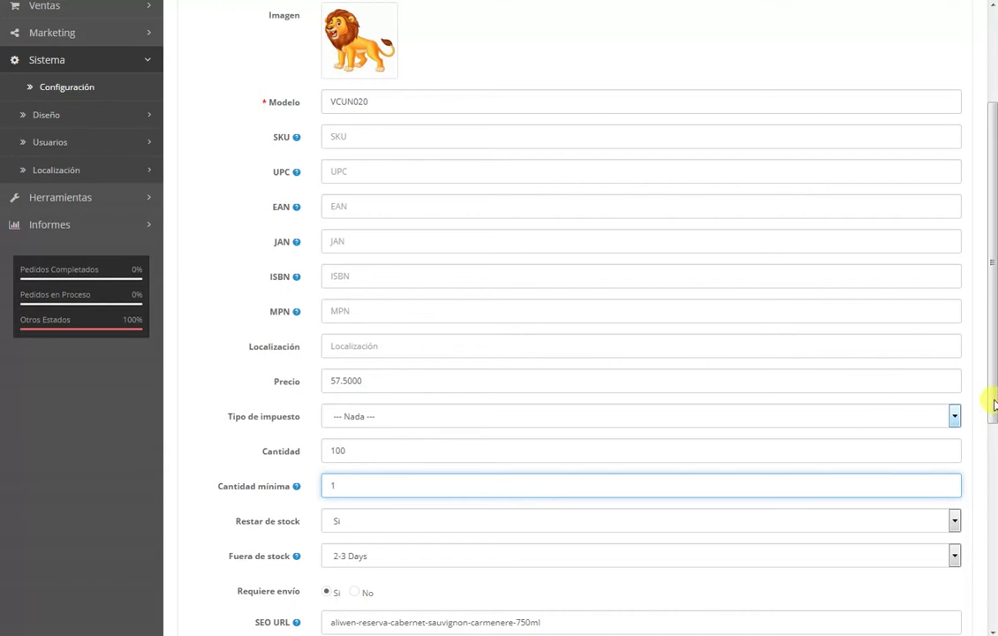
Step: Set the product's SEO URL in the Datos section to aliwen-reserva-cabernet-sauvignon-carmenere-750ml-2
drag(988, 399, 988, 459)
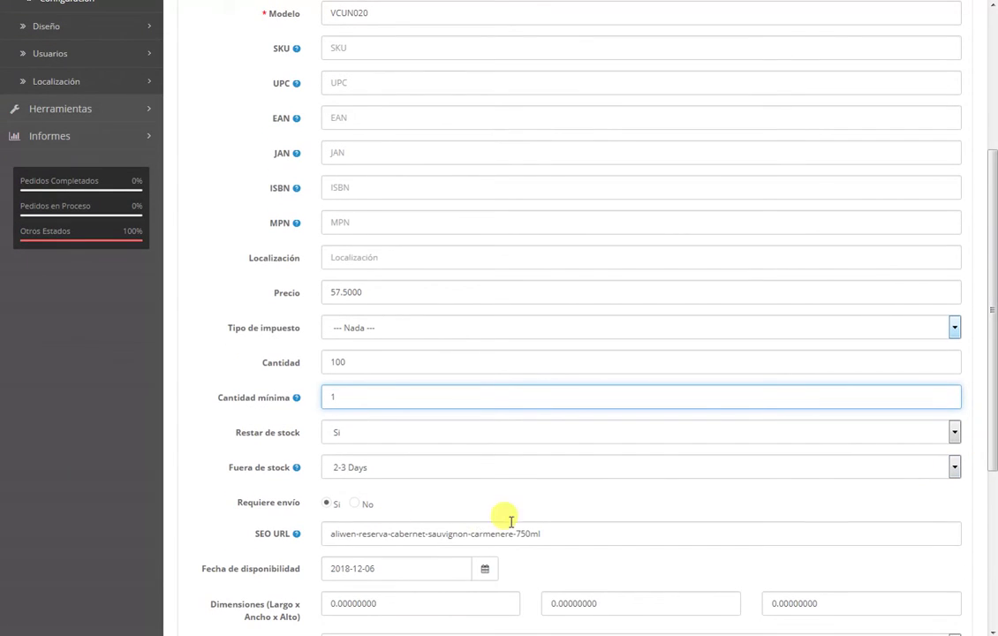
drag(566, 535, 169, 495)
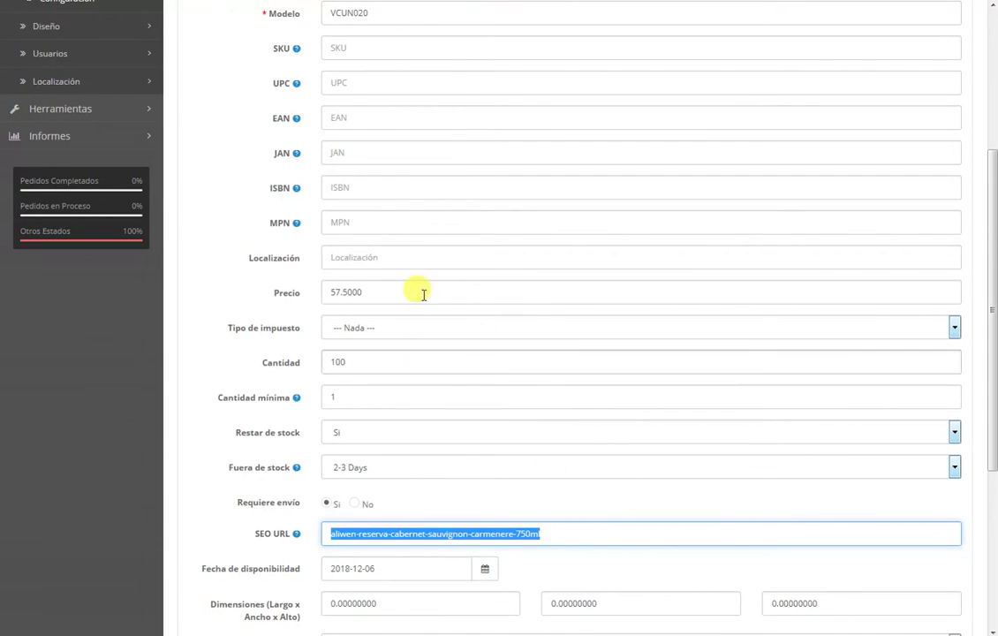
click(568, 540)
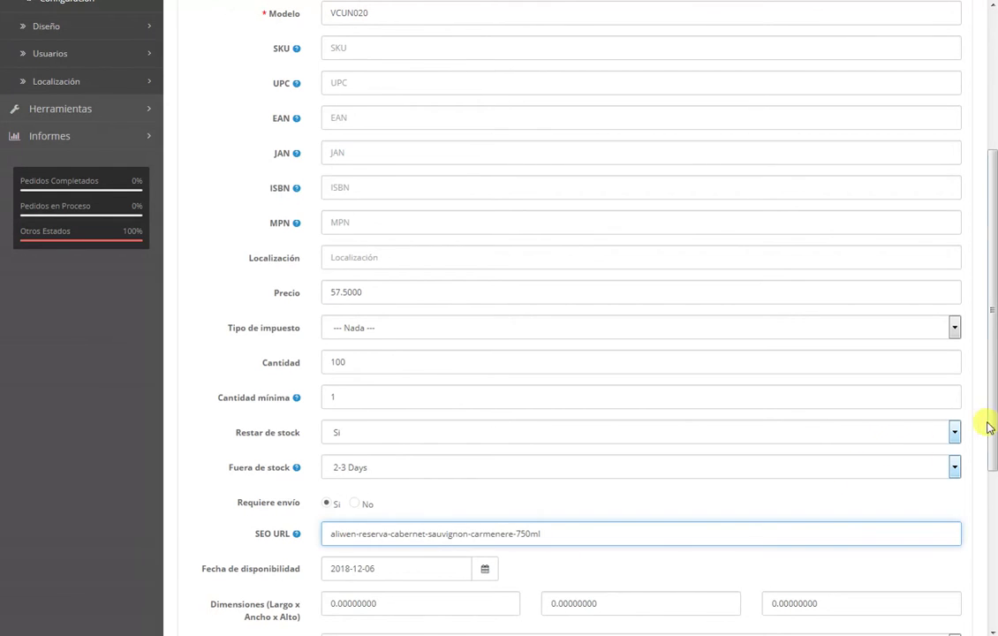
drag(989, 423, 975, 245)
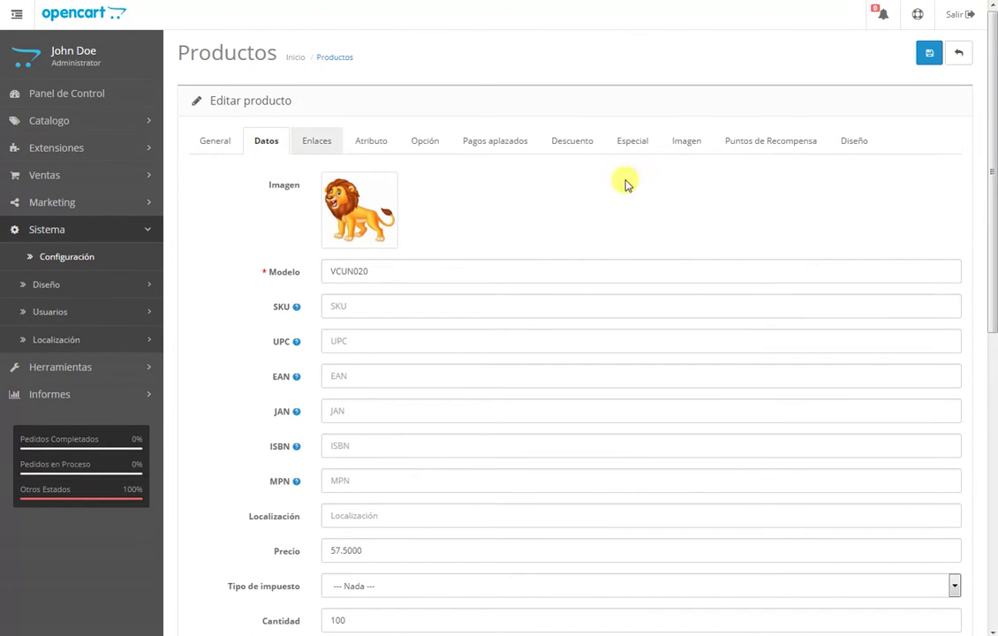
drag(988, 191, 986, 393)
click(309, 381)
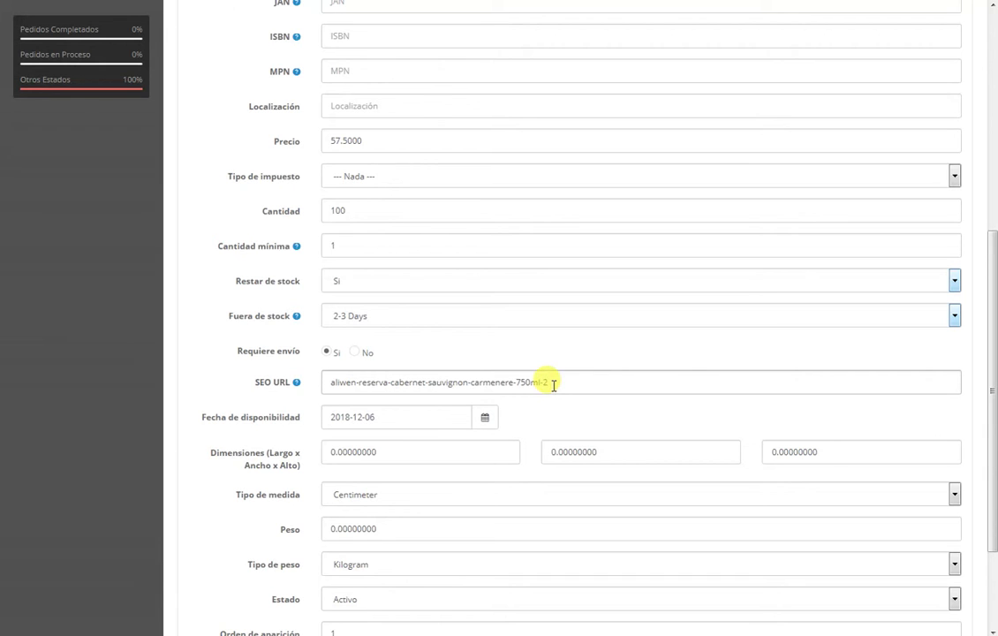
click(929, 375)
drag(992, 412, 958, 171)
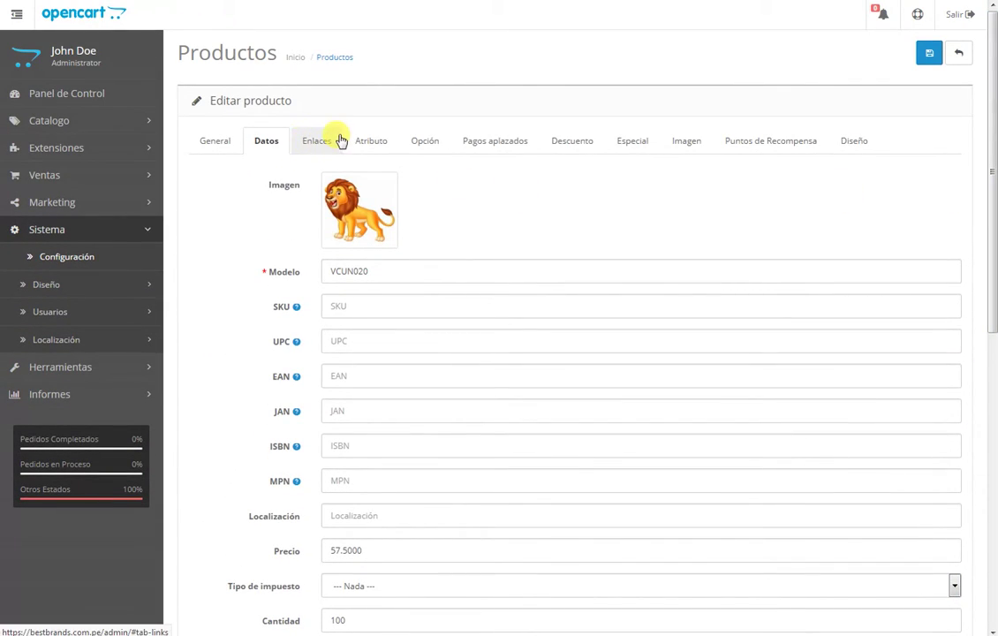
Step: Review the product's Marca and its assigned Categorías in the Enlaces section
click(308, 143)
click(410, 184)
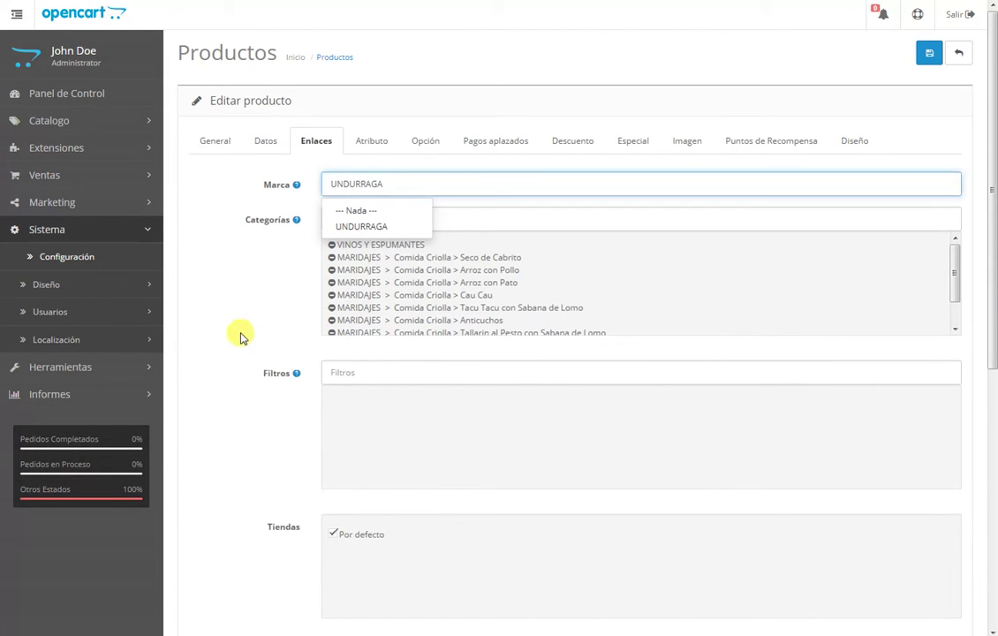
click(215, 290)
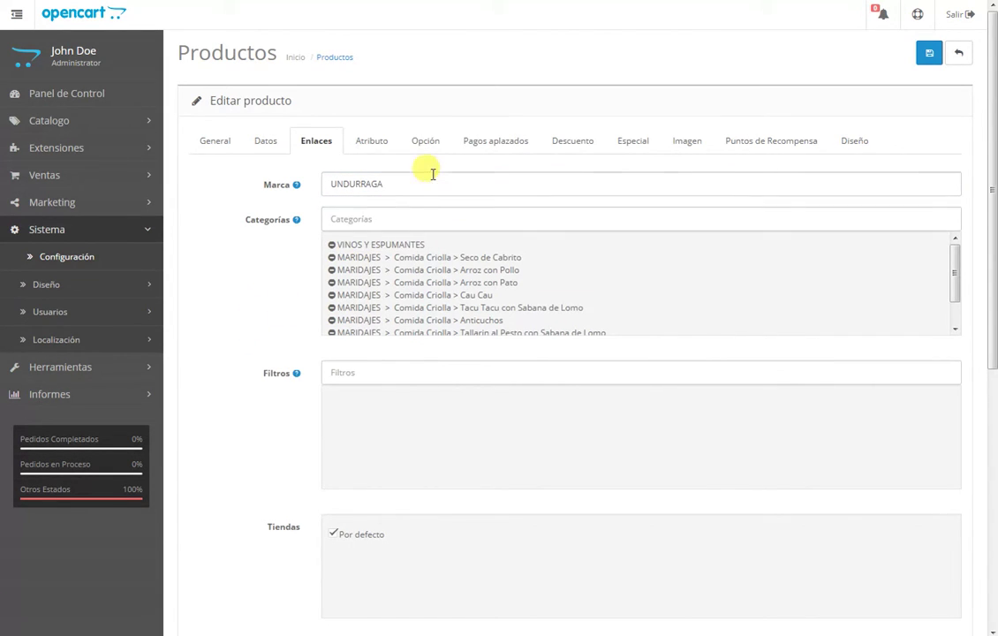
click(407, 214)
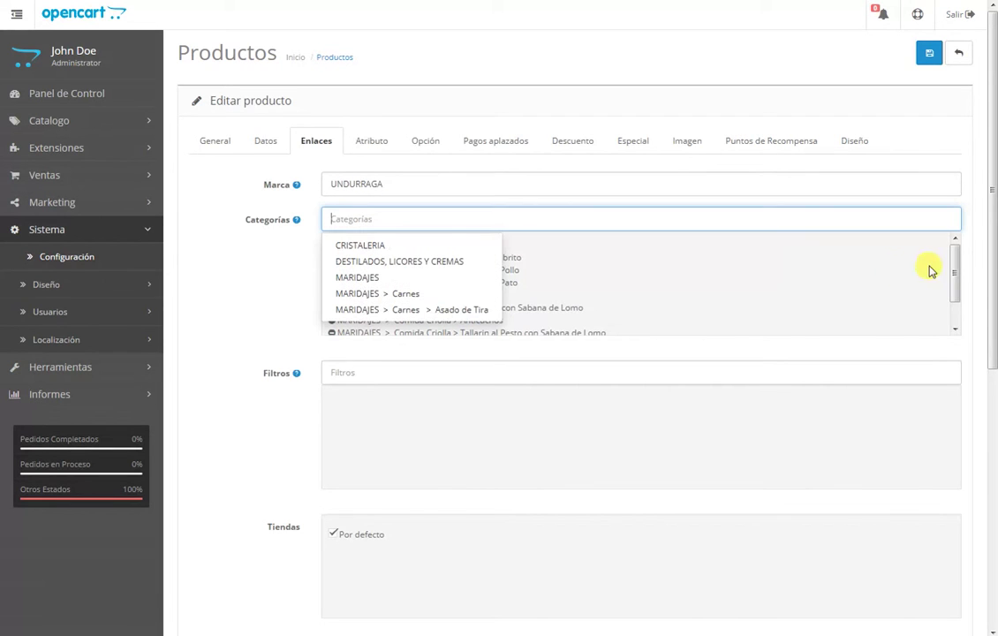
drag(957, 271, 944, 343)
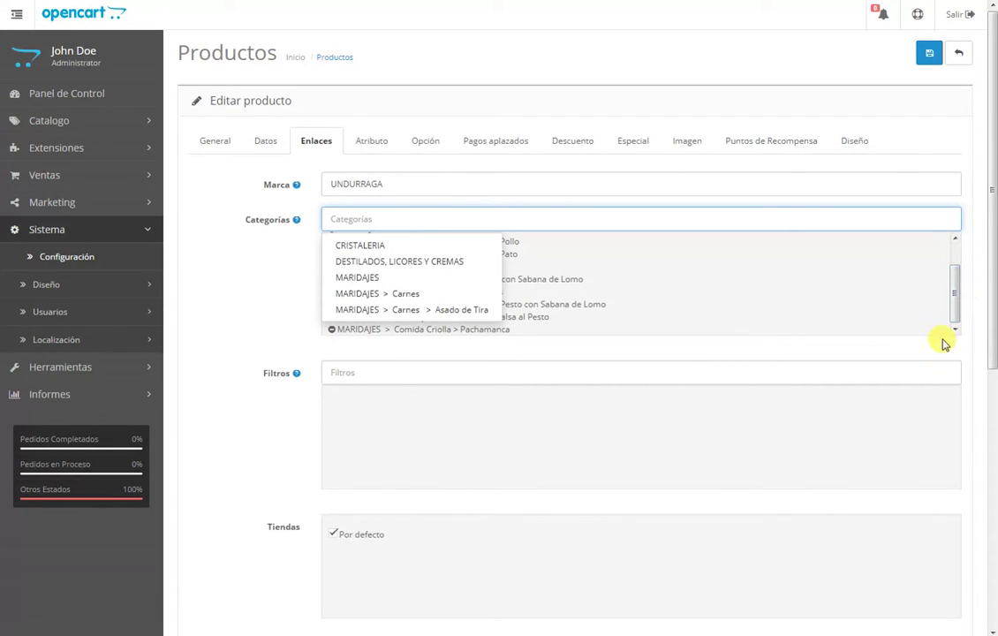
click(933, 356)
drag(953, 299, 950, 250)
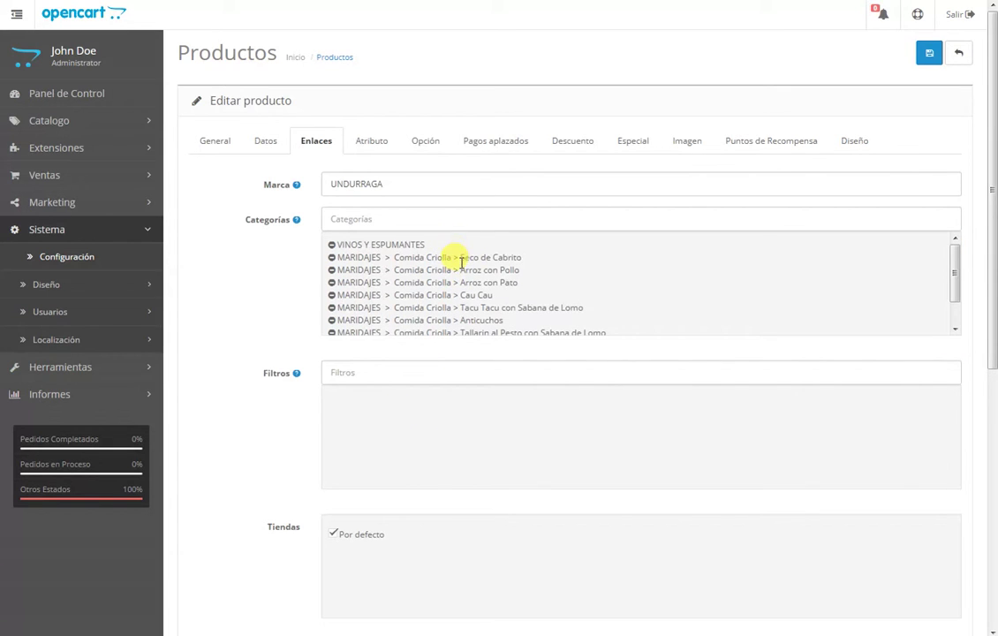
Step: Review the Pais and Bodega attributes in the Atributo section and the preset values offered for each
click(372, 145)
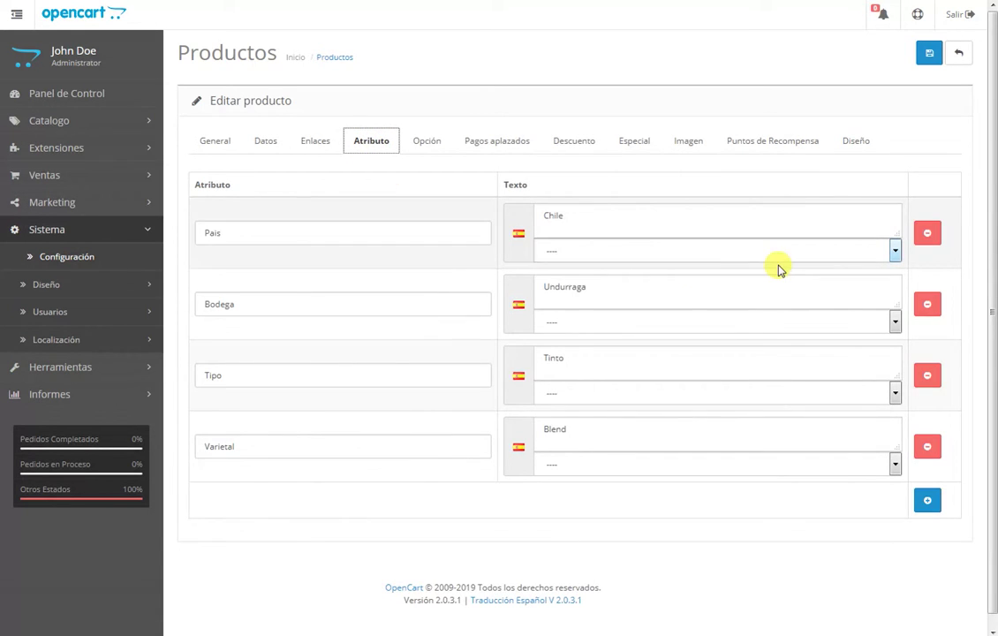
click(320, 237)
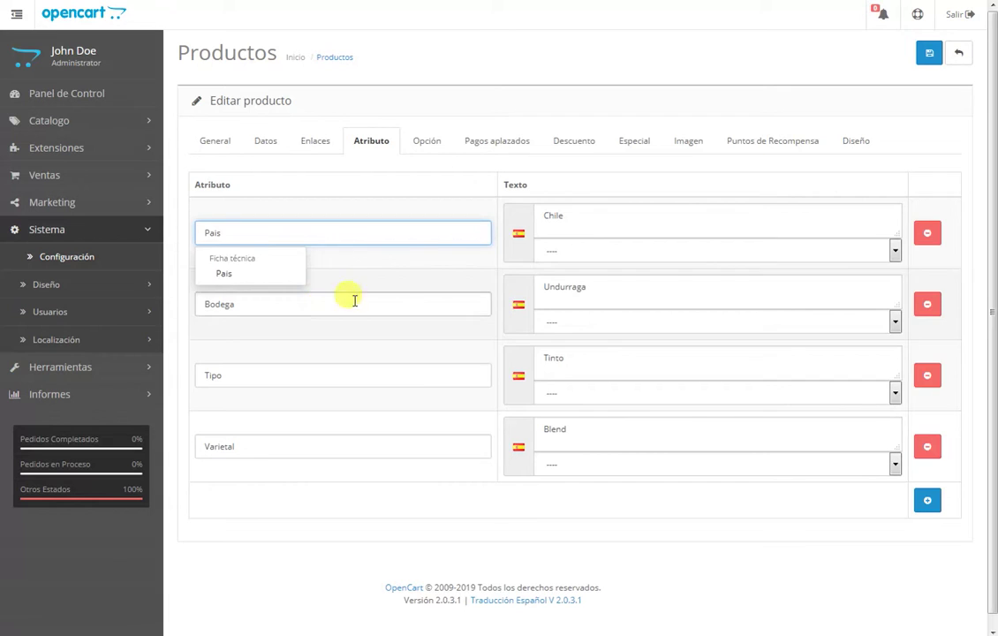
click(530, 535)
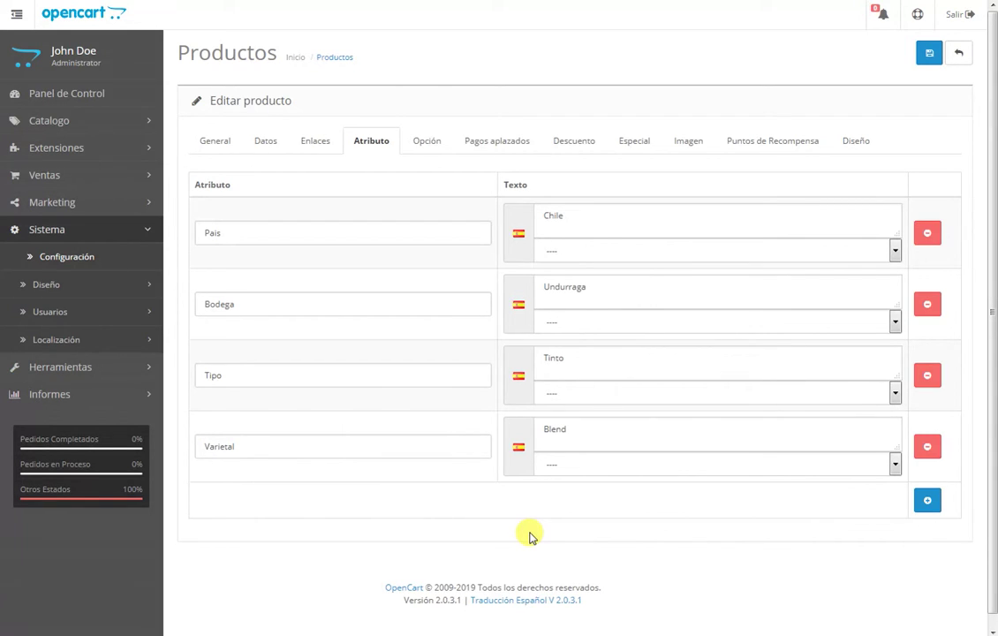
click(895, 250)
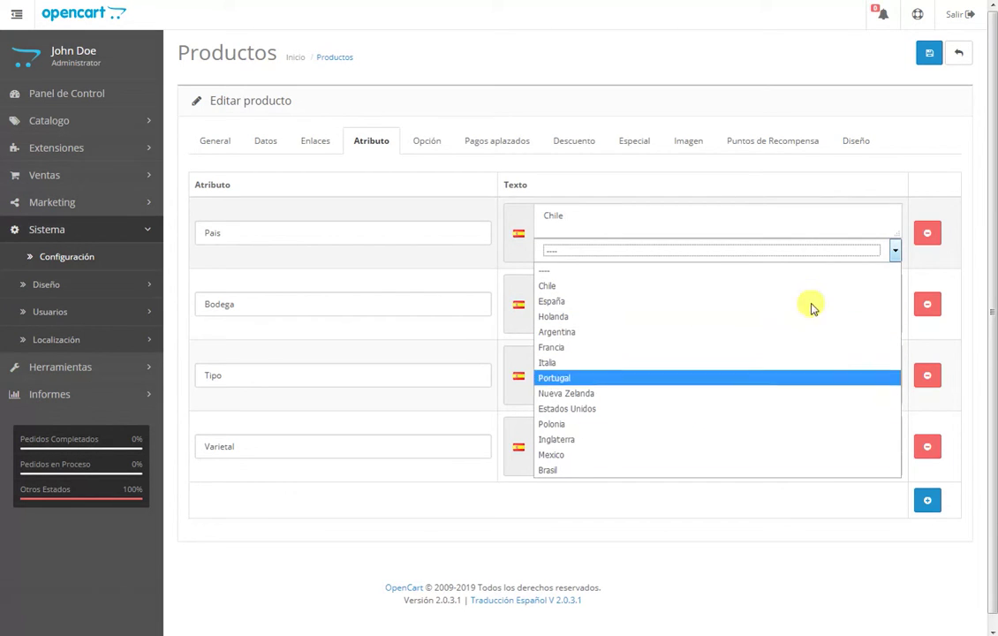
click(939, 268)
click(895, 322)
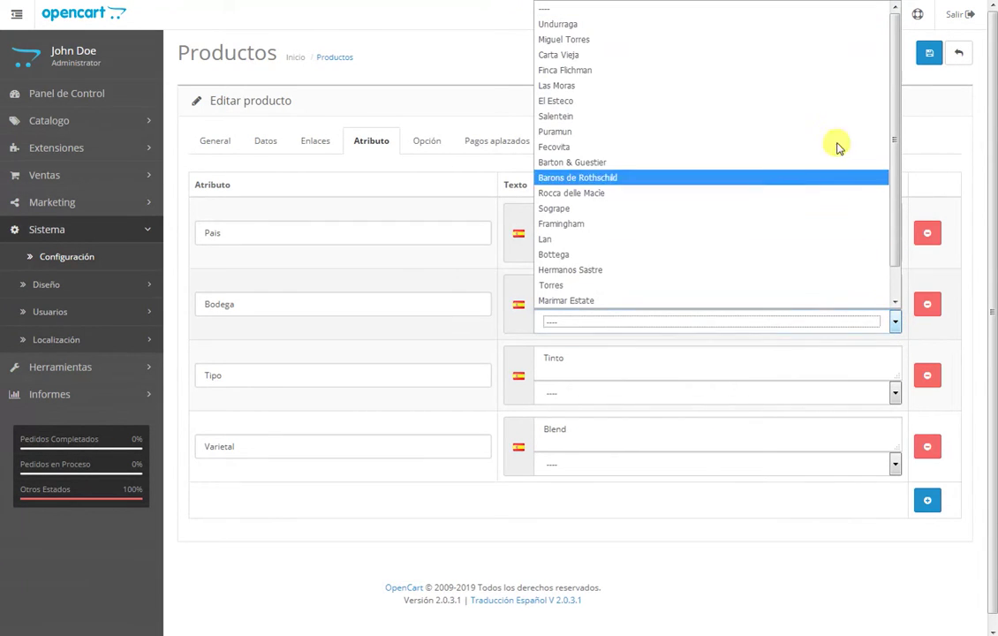
click(956, 172)
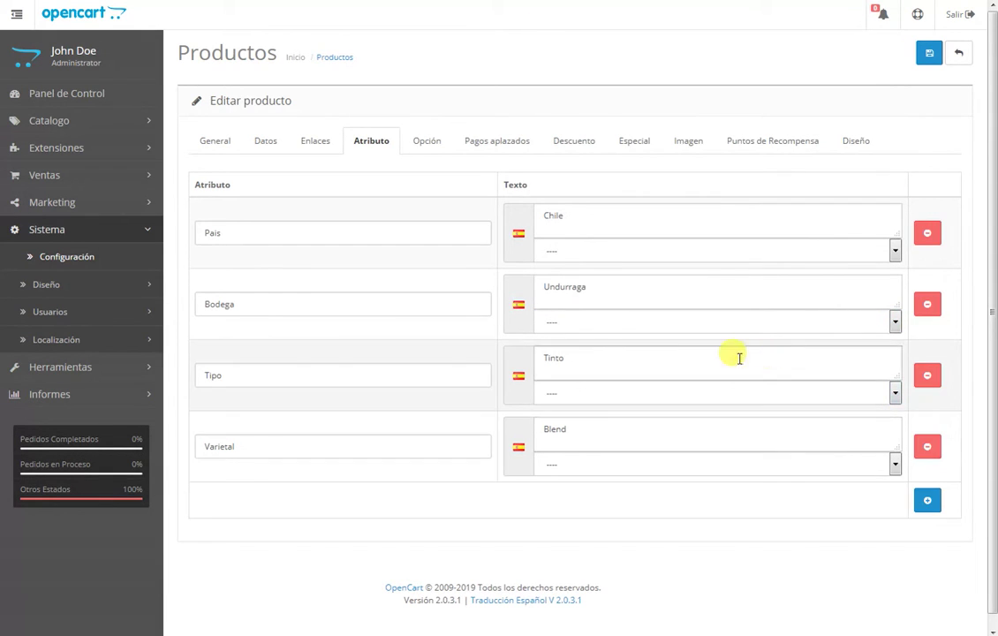
Step: Examine the preset values for the Tipo and Varietal attributes, and check the suggested name for the Pais attribute
drag(637, 358, 486, 356)
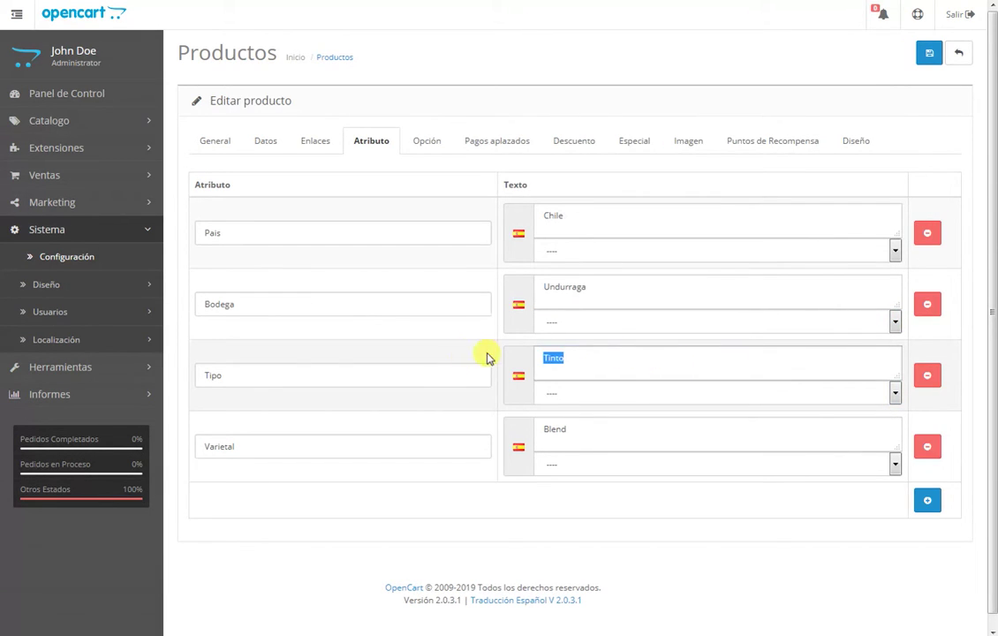
click(895, 394)
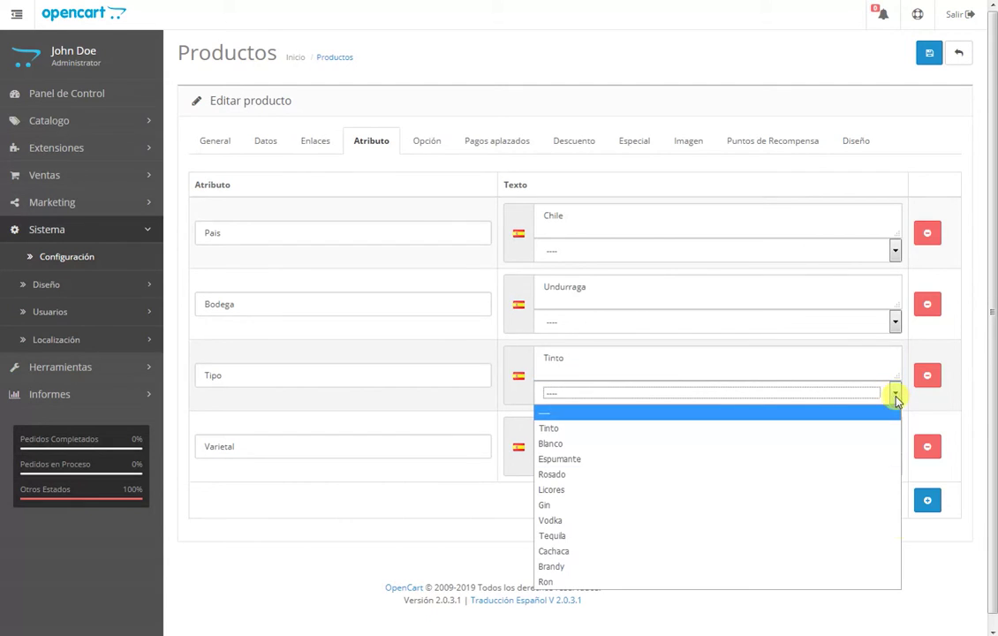
click(947, 606)
click(895, 468)
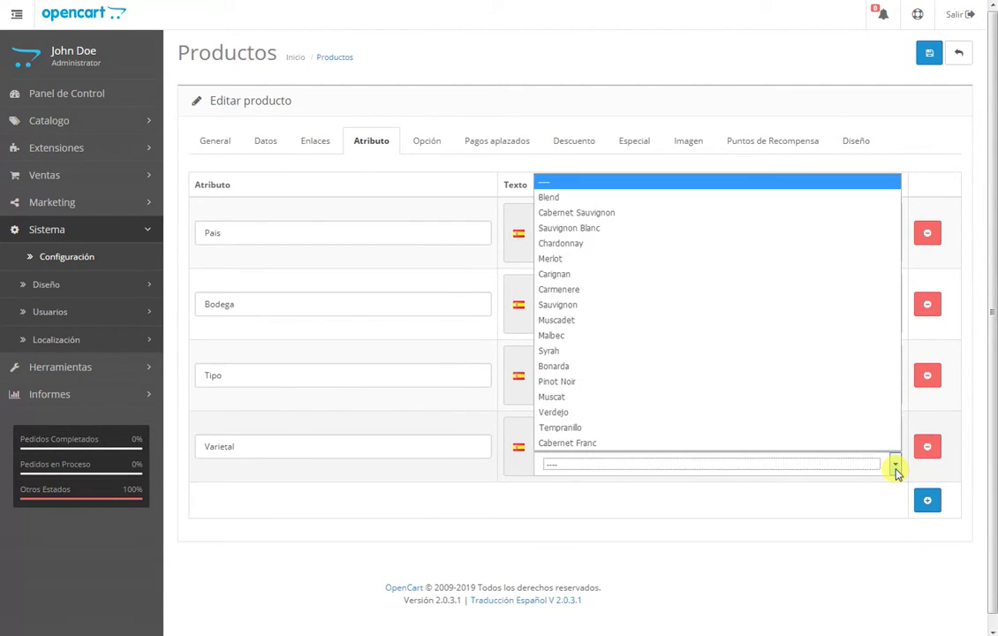
click(815, 530)
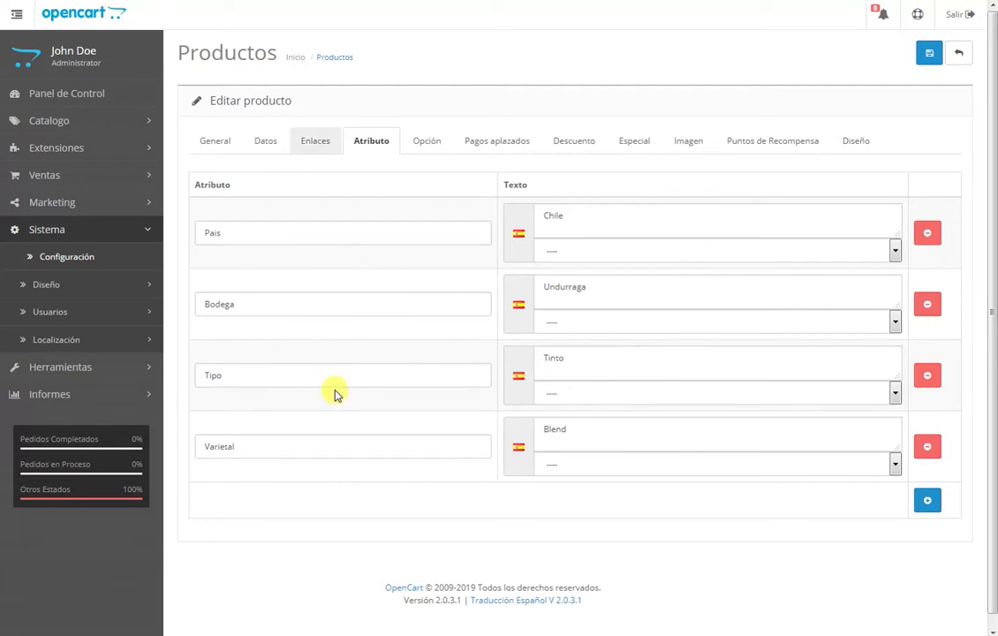
click(282, 232)
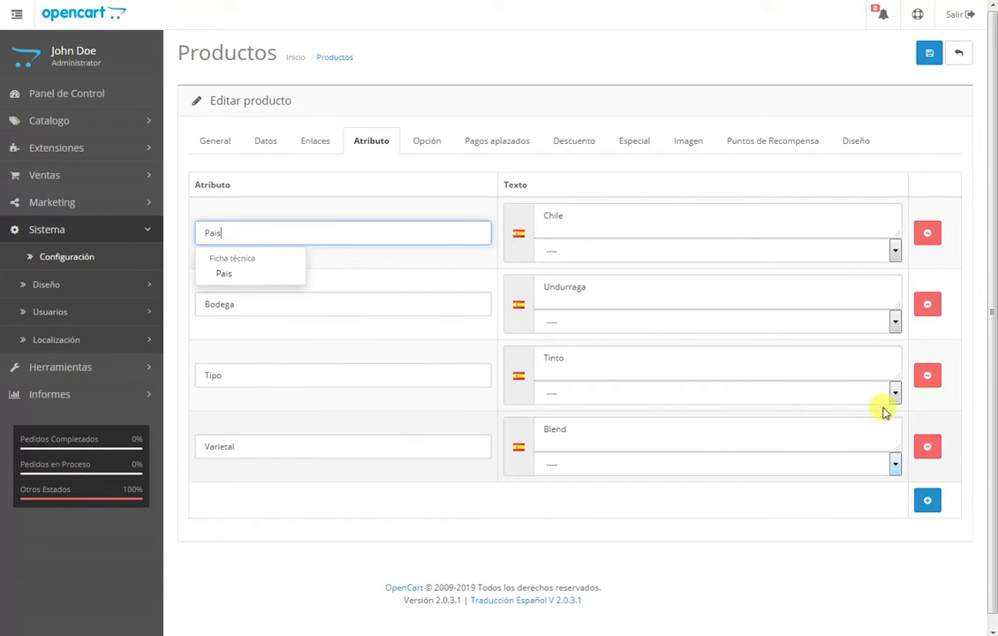
click(566, 184)
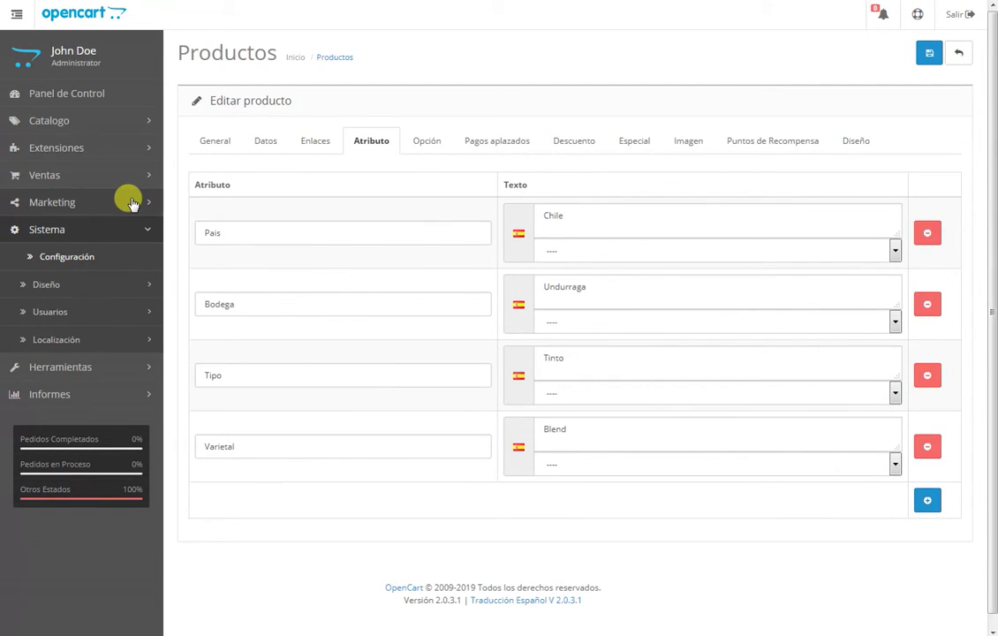
Step: Add a blank attribute row, browse the available attribute names for it, and remove the row
click(927, 500)
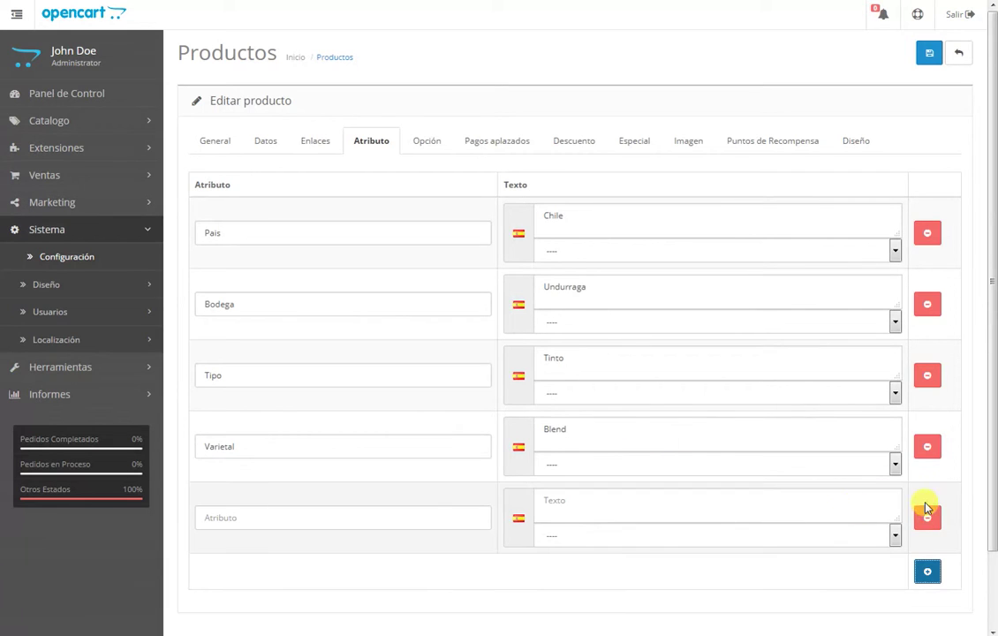
click(337, 515)
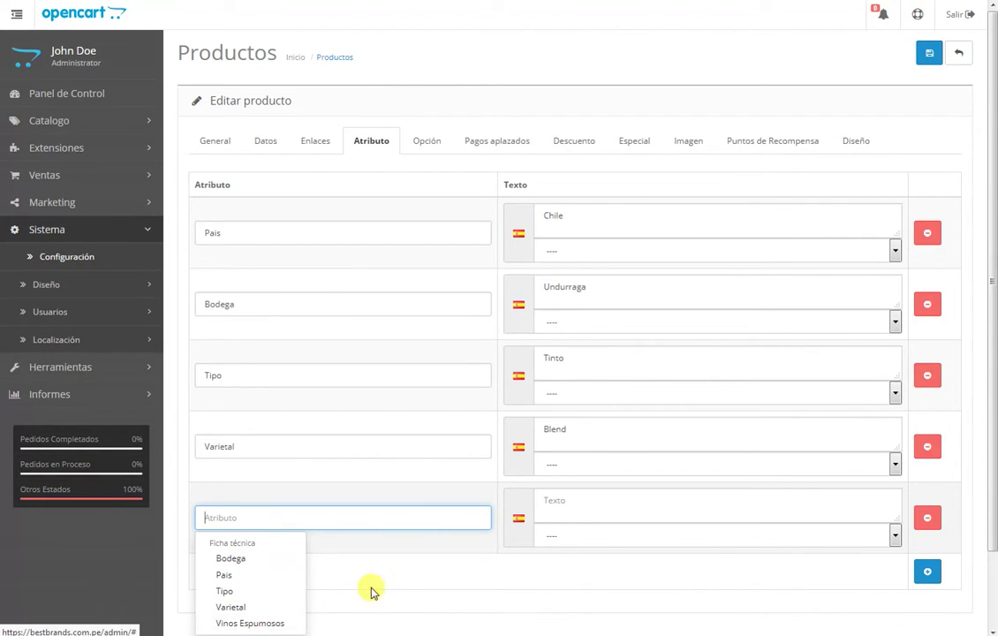
click(927, 519)
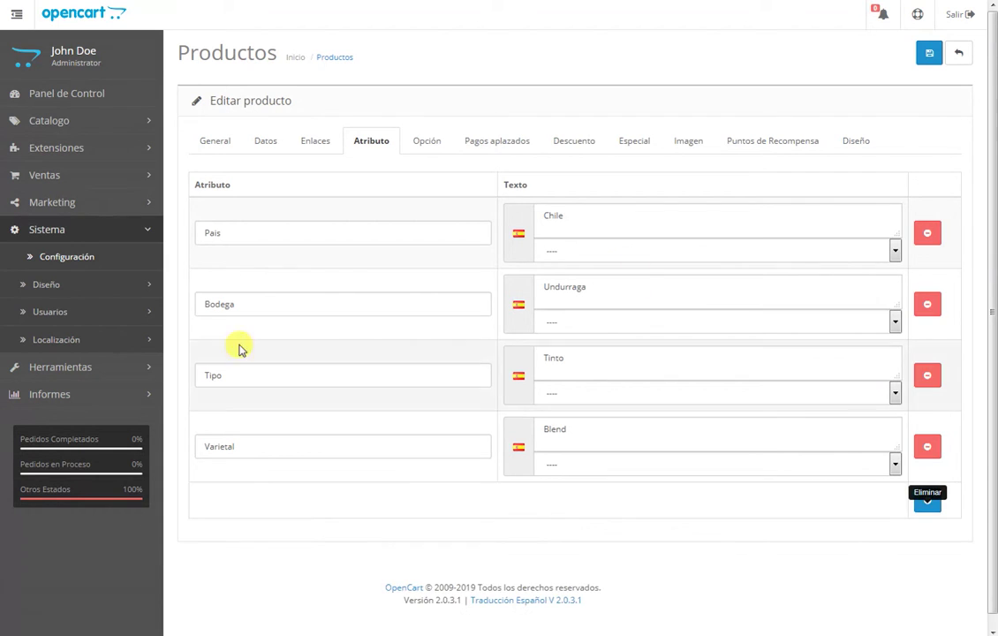
Step: Open the catalog's Atributos list and review the defined attributes and their group
click(97, 121)
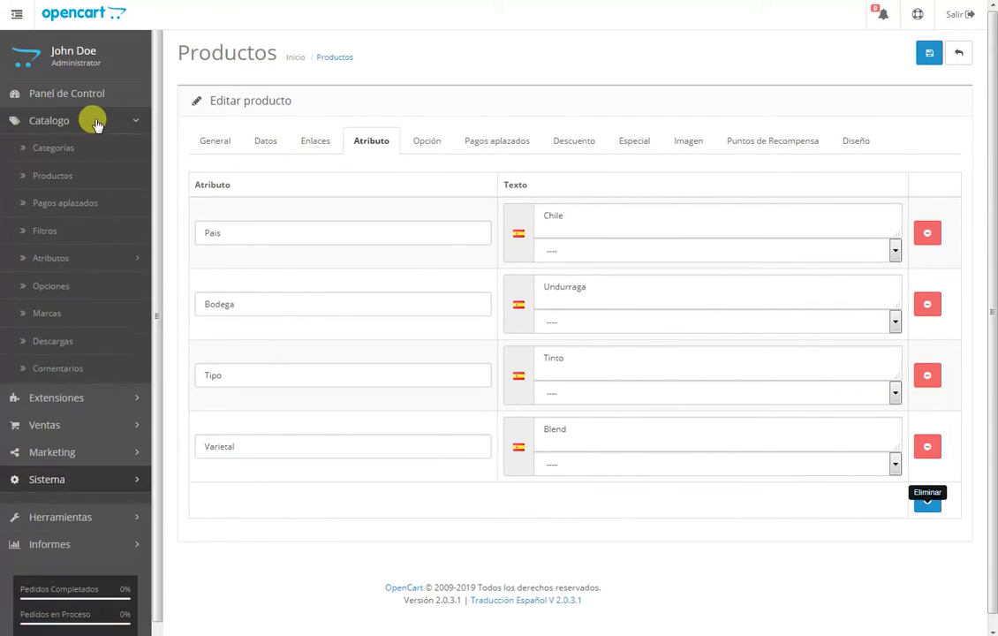
click(85, 258)
click(75, 289)
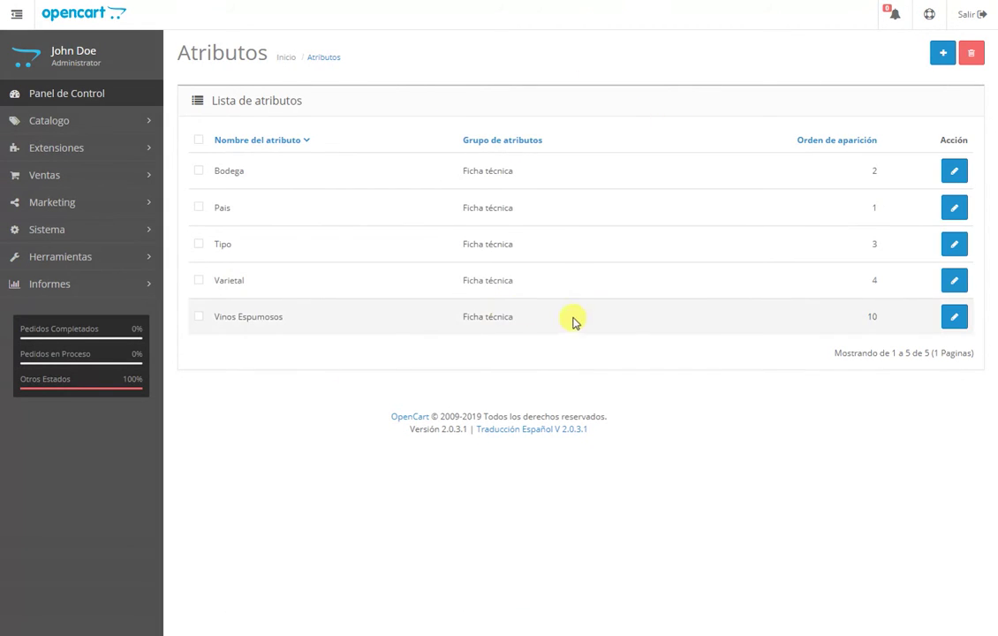
drag(512, 333, 234, 168)
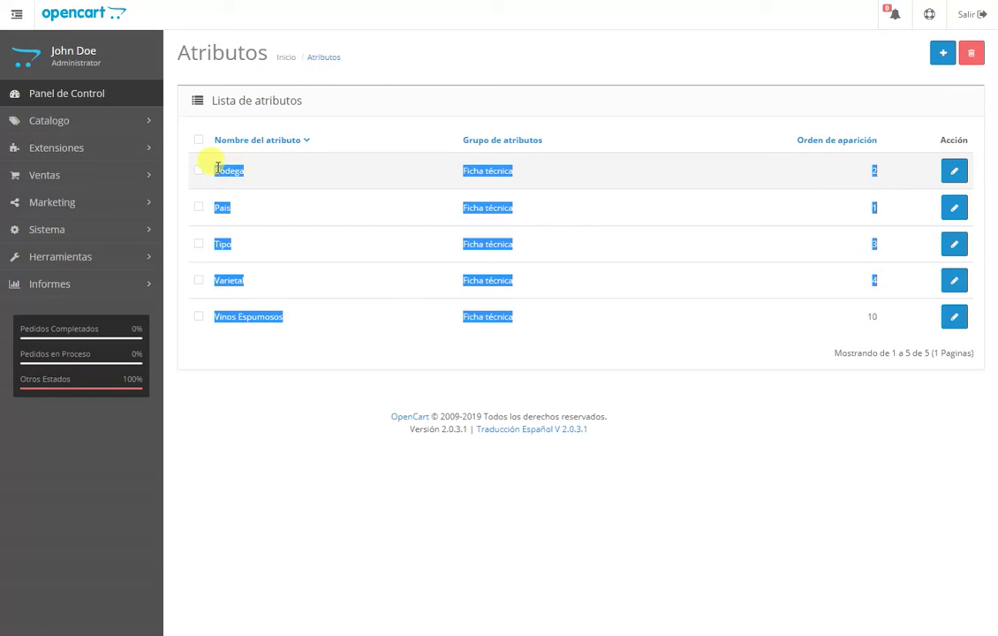
click(237, 186)
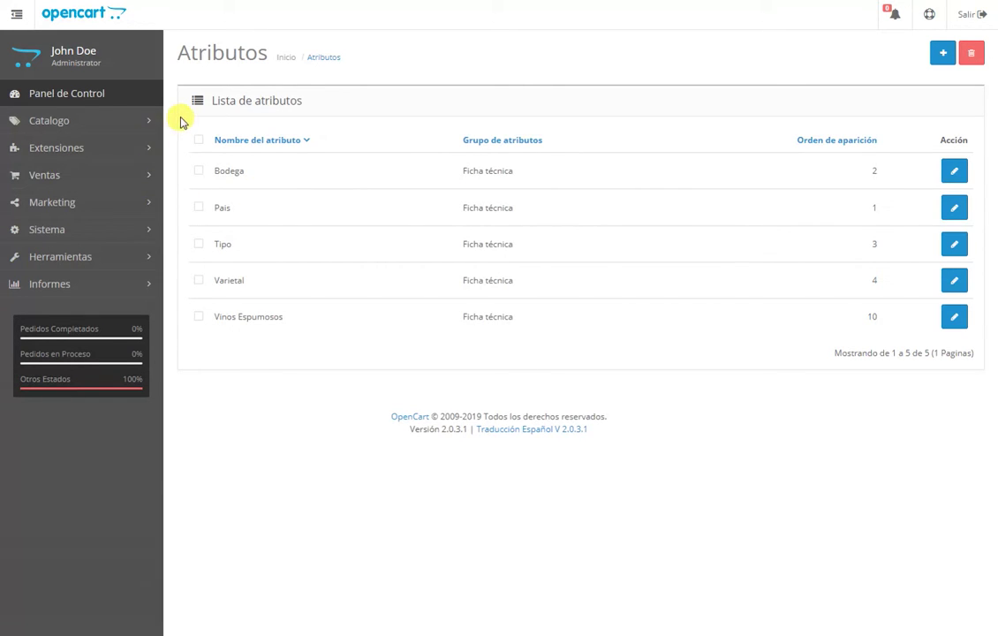
Step: Open the catalog's Grupos de Atributos list and review the attribute groups defined there
click(132, 122)
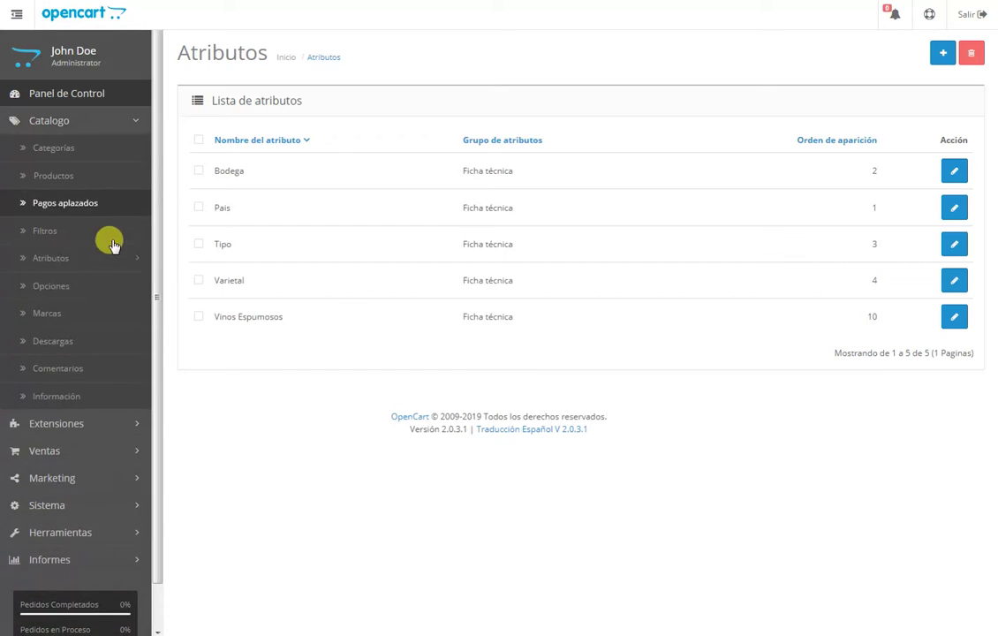
click(122, 261)
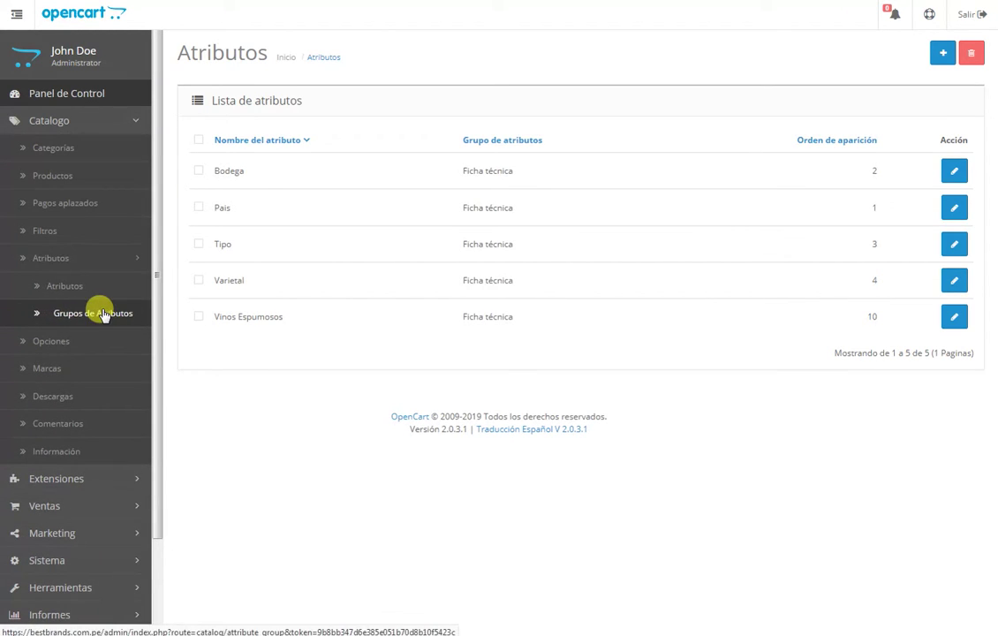
click(104, 315)
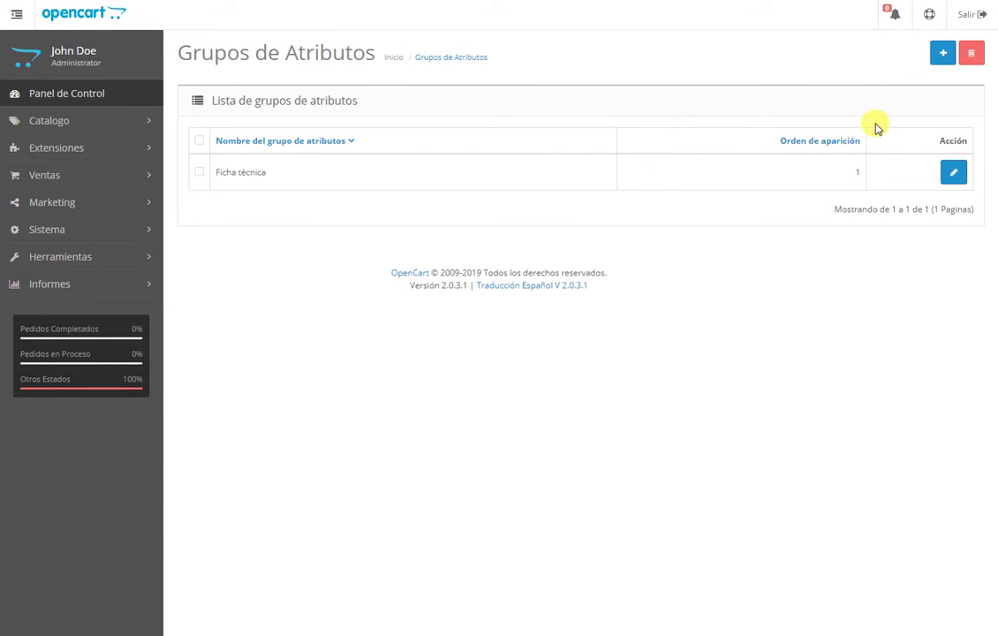
drag(178, 52, 306, 53)
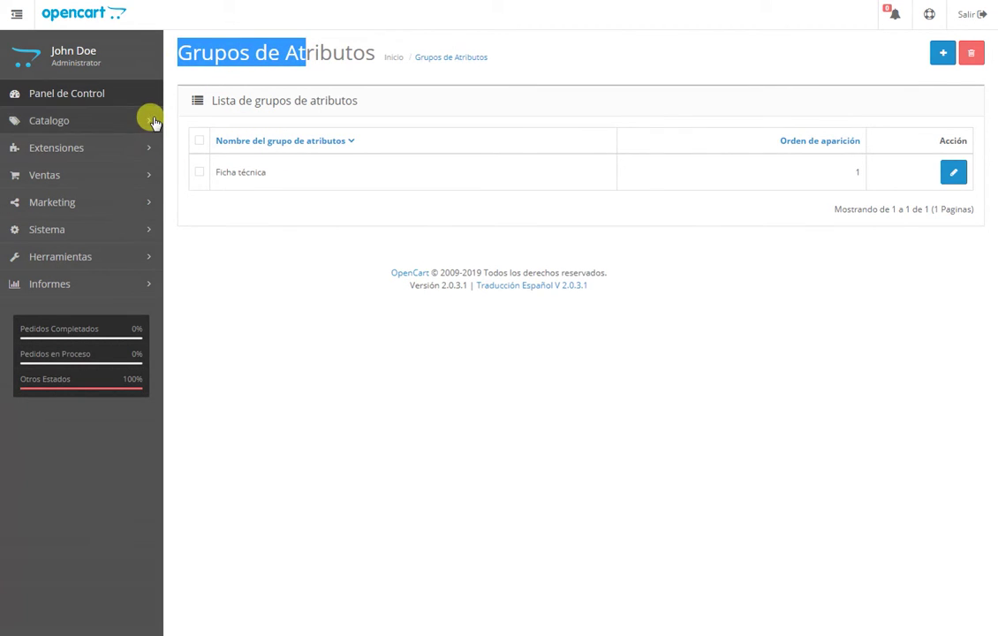
Step: Return to the Atributos list and start a new attribute named puntaje in the Ficha técnica group
click(144, 121)
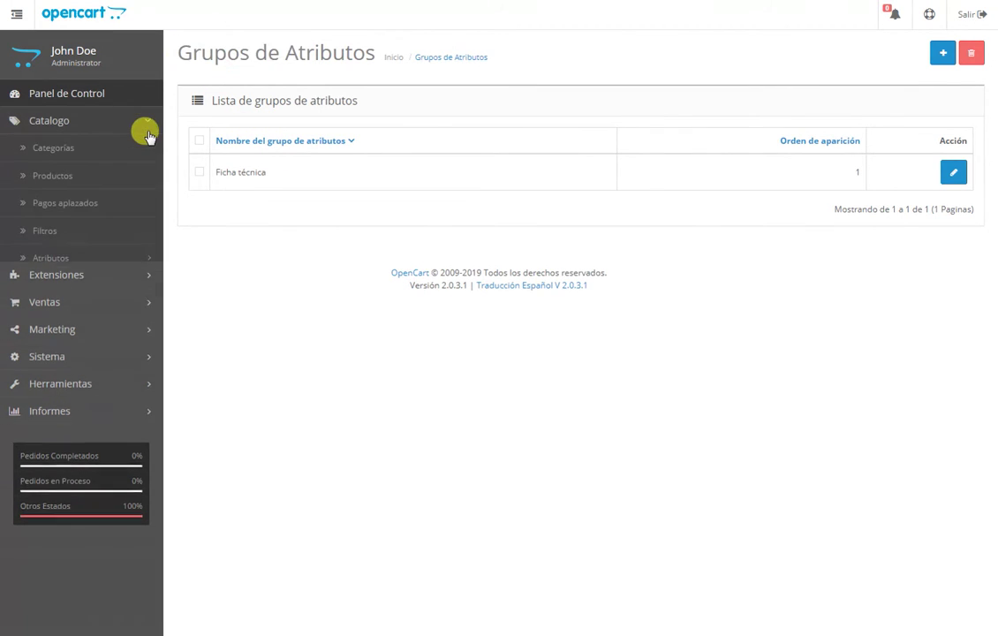
click(106, 257)
click(89, 285)
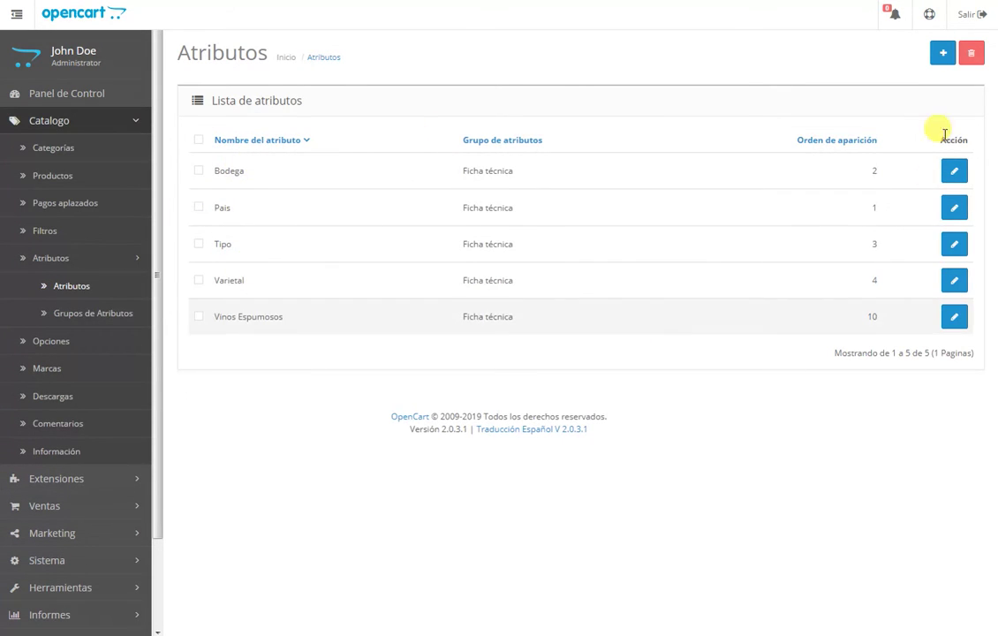
click(942, 52)
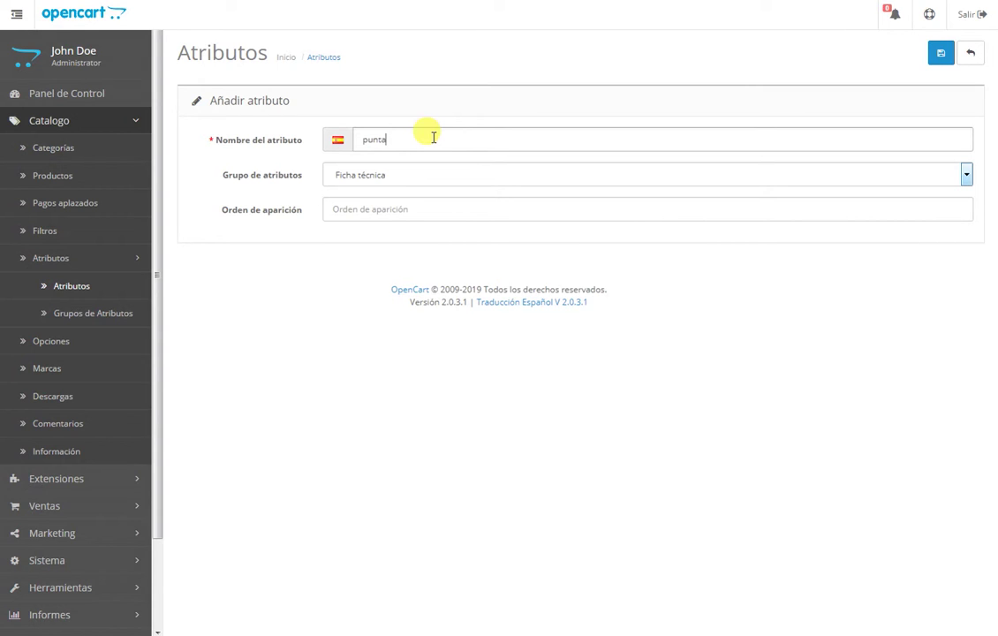
click(403, 181)
click(406, 183)
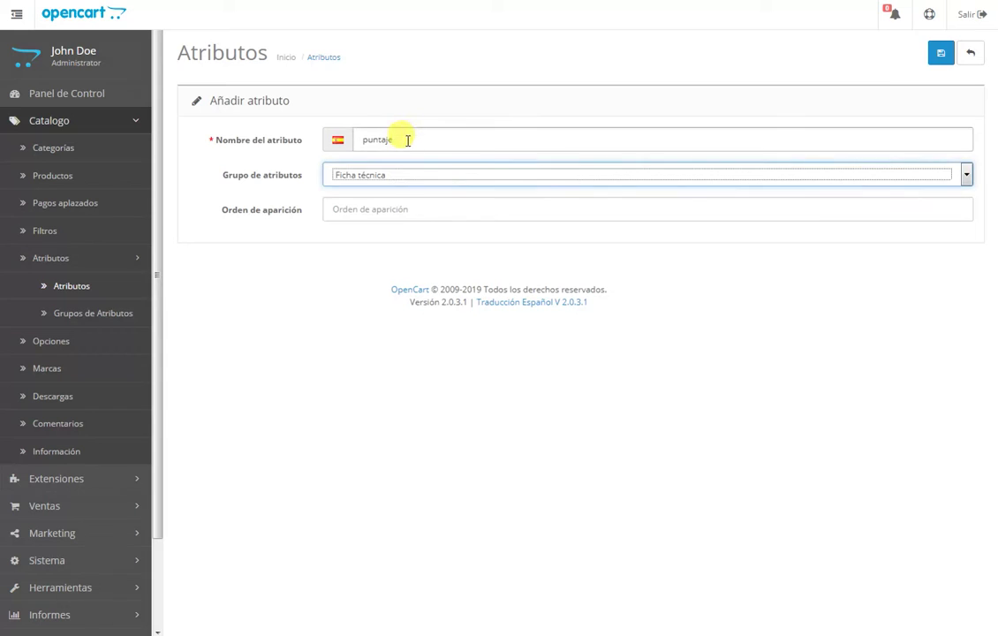
Step: Change the new attribute's name to material and check the attribute groups available for it
click(283, 150)
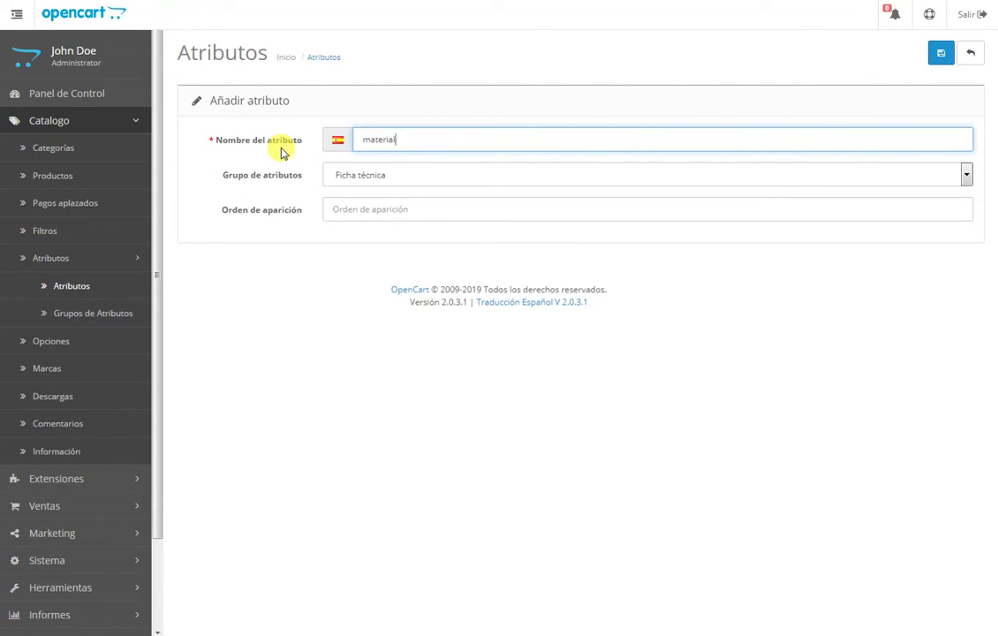
click(410, 173)
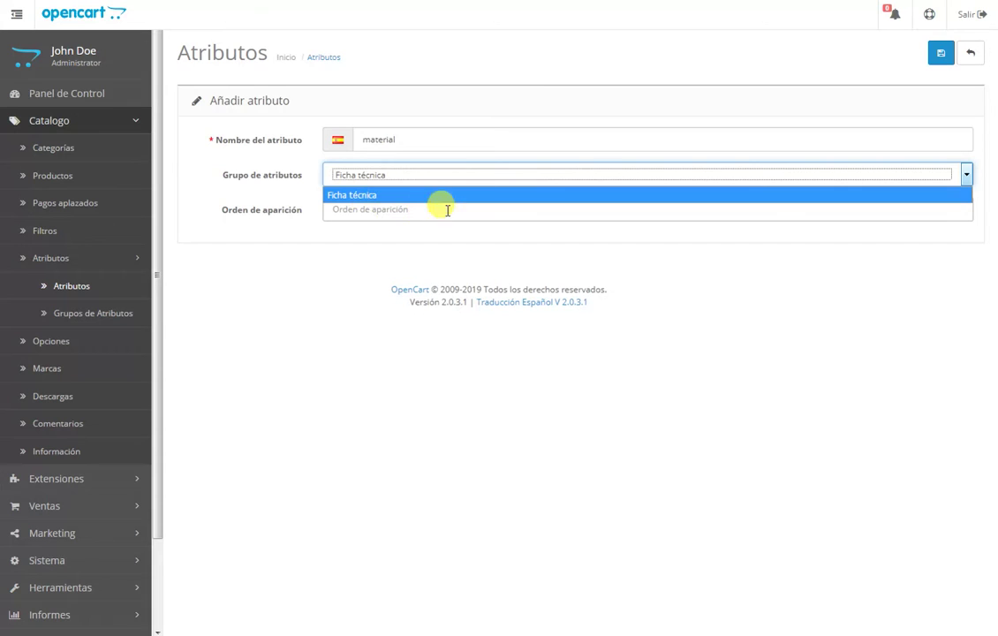
click(468, 110)
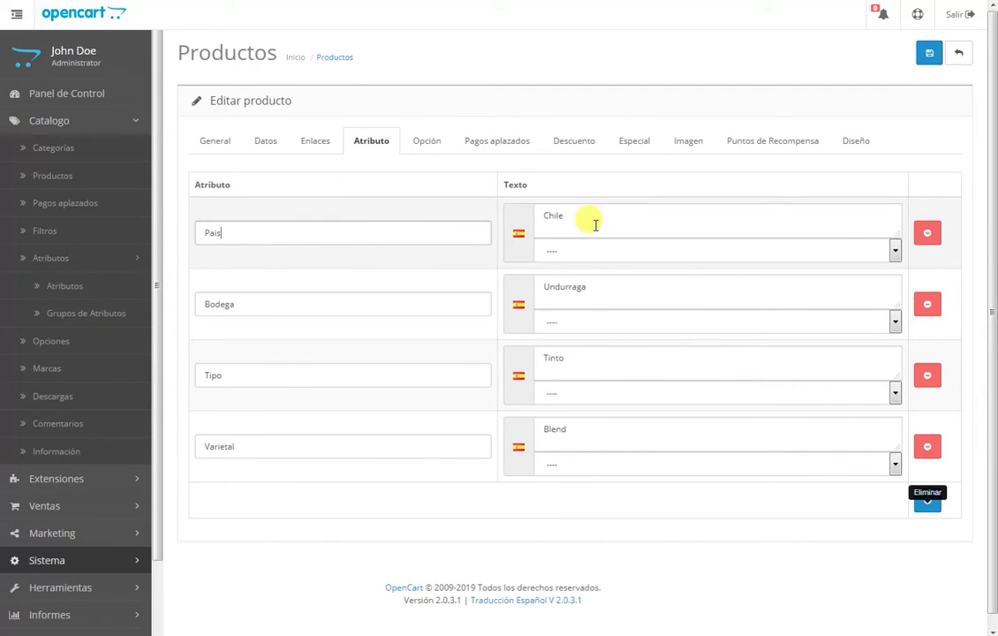
Step: Back in the product being edited, review the Varietal, Tipo, Bodega and Pais texts, plus the General and Datos sections
click(652, 530)
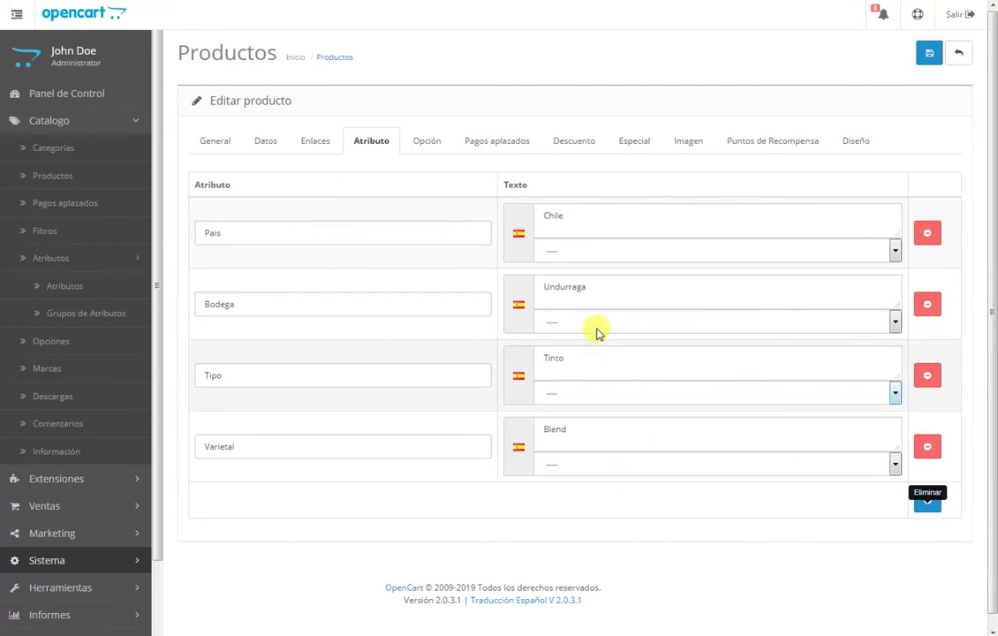
click(586, 439)
click(597, 364)
click(605, 283)
click(597, 223)
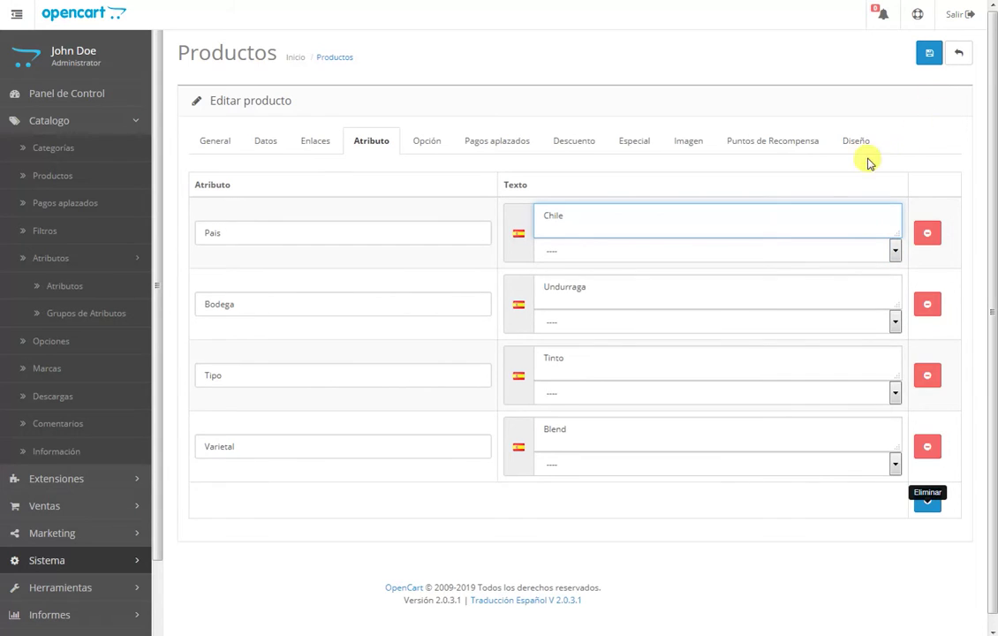
click(216, 143)
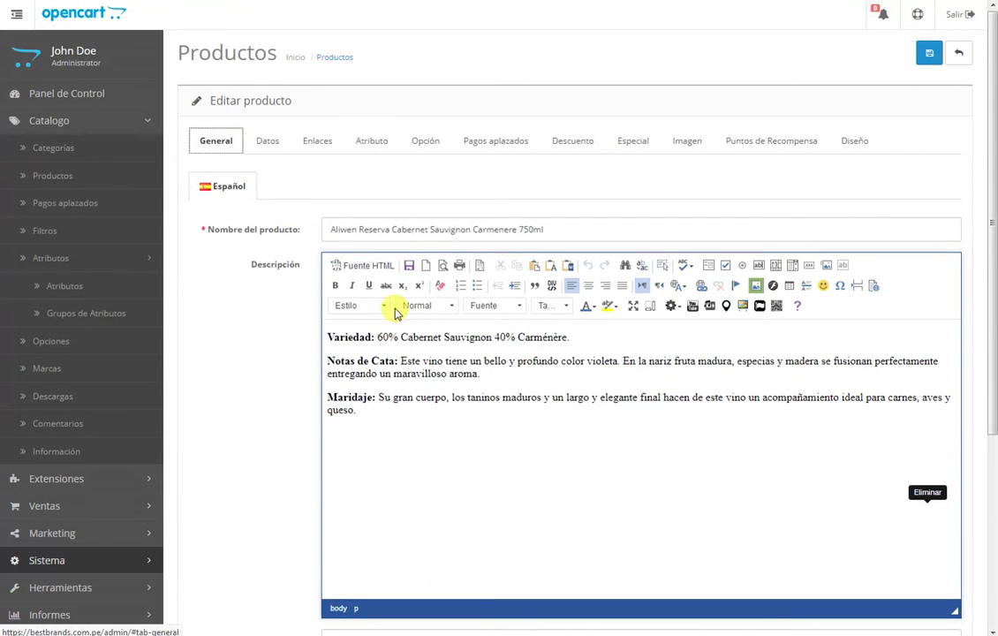
click(254, 142)
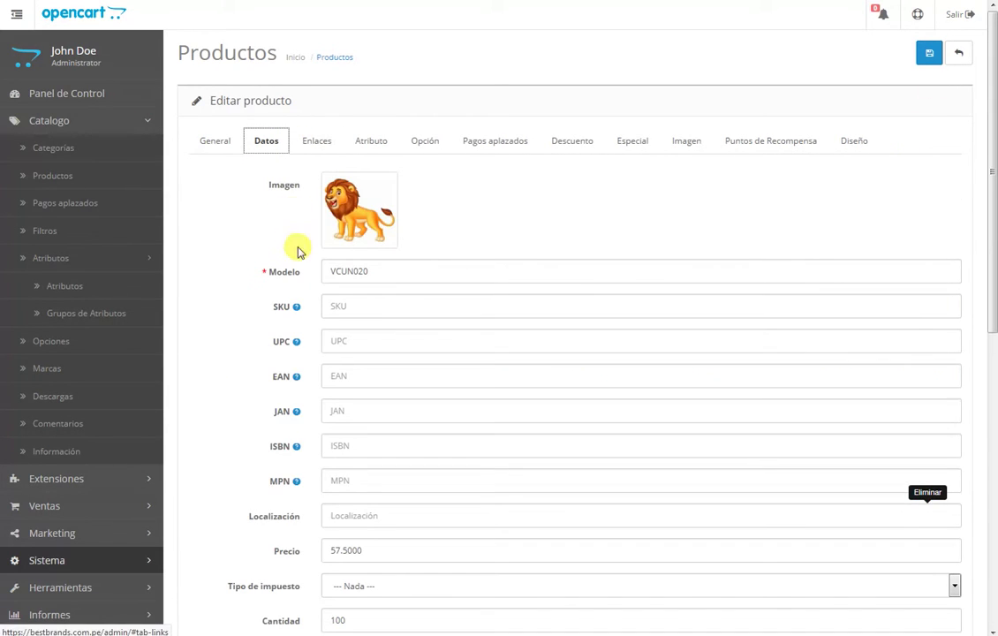
Step: Add two blank rows to the product's additional images, check the first one's image options, and remove both rows
click(684, 144)
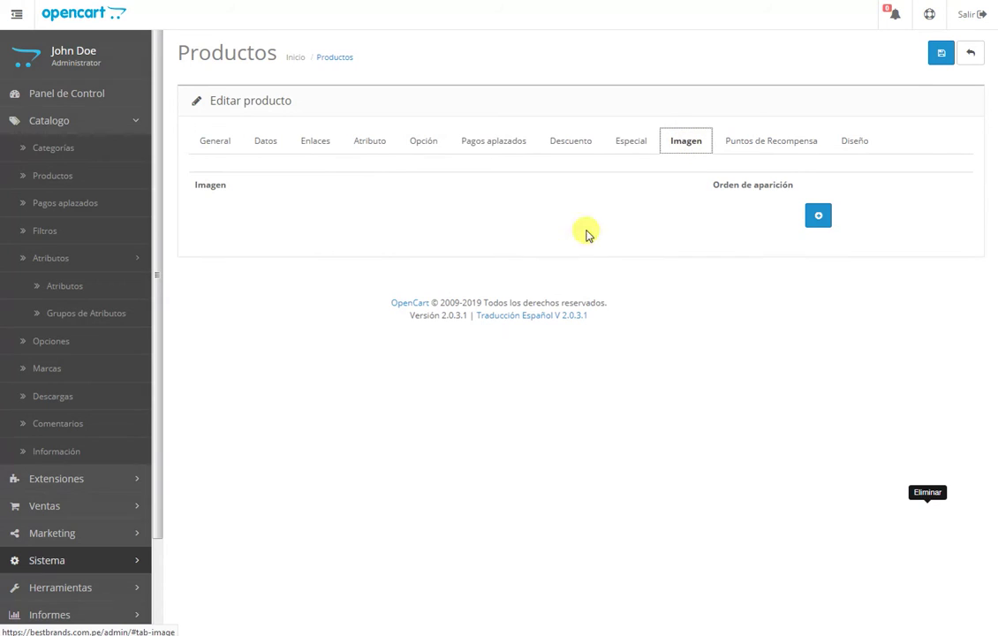
click(829, 218)
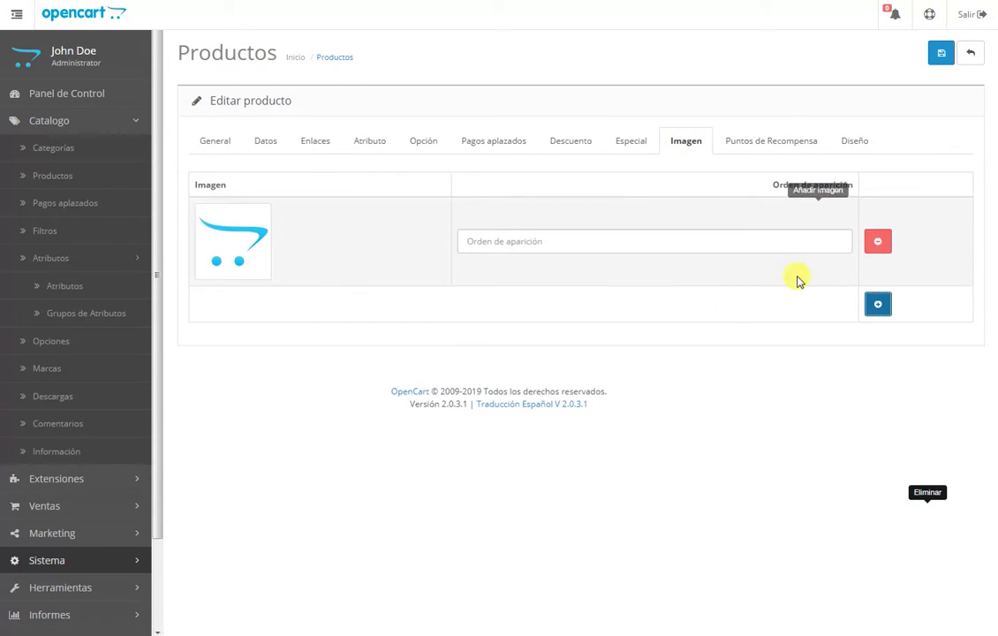
click(877, 303)
click(260, 238)
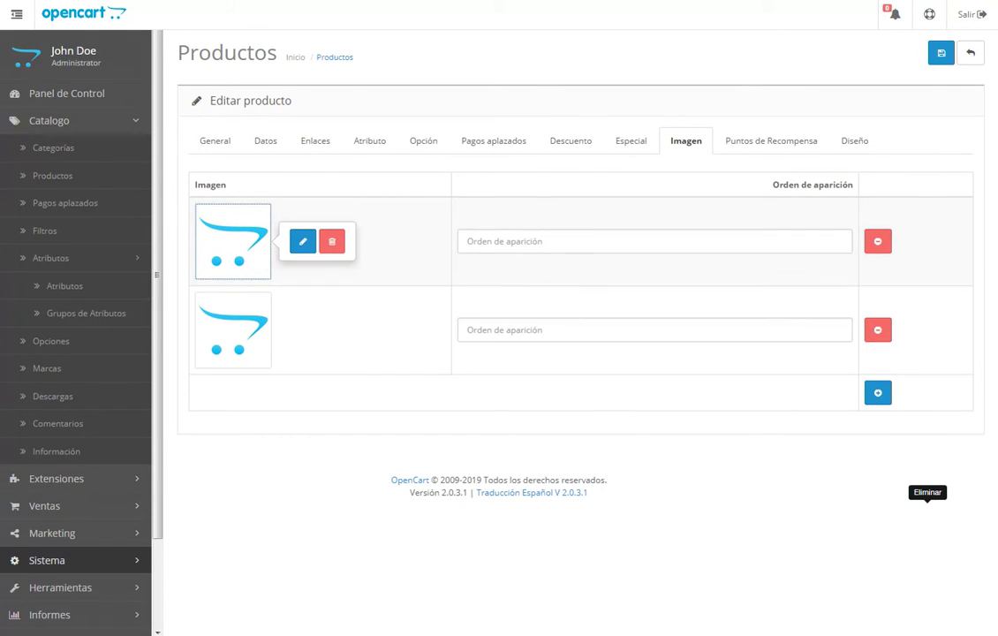
click(878, 332)
click(878, 243)
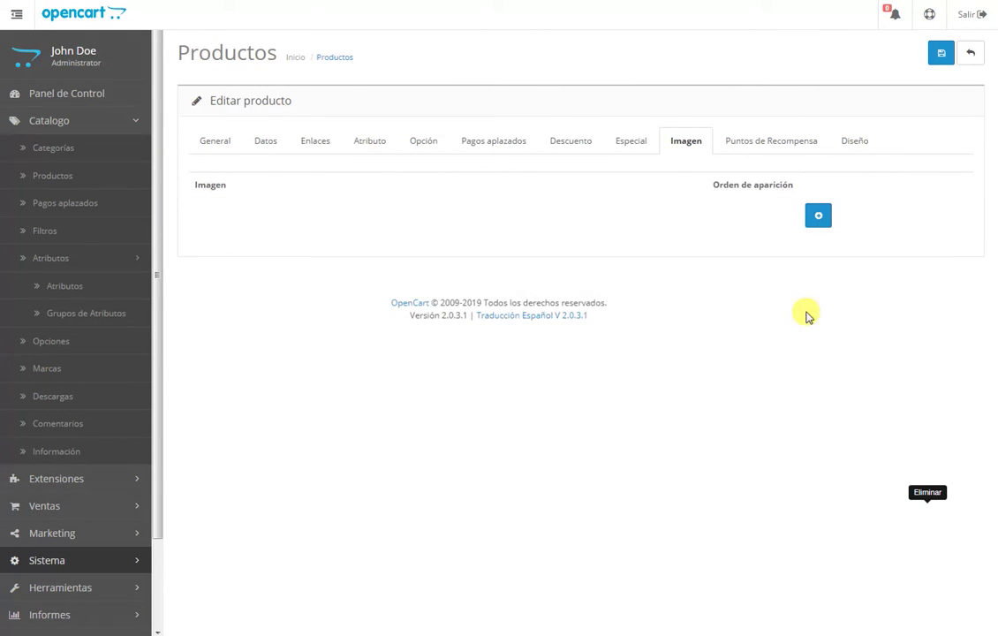
Step: Add a blank discount row to the product and copy the product's base price from its Datos section
click(632, 152)
click(565, 152)
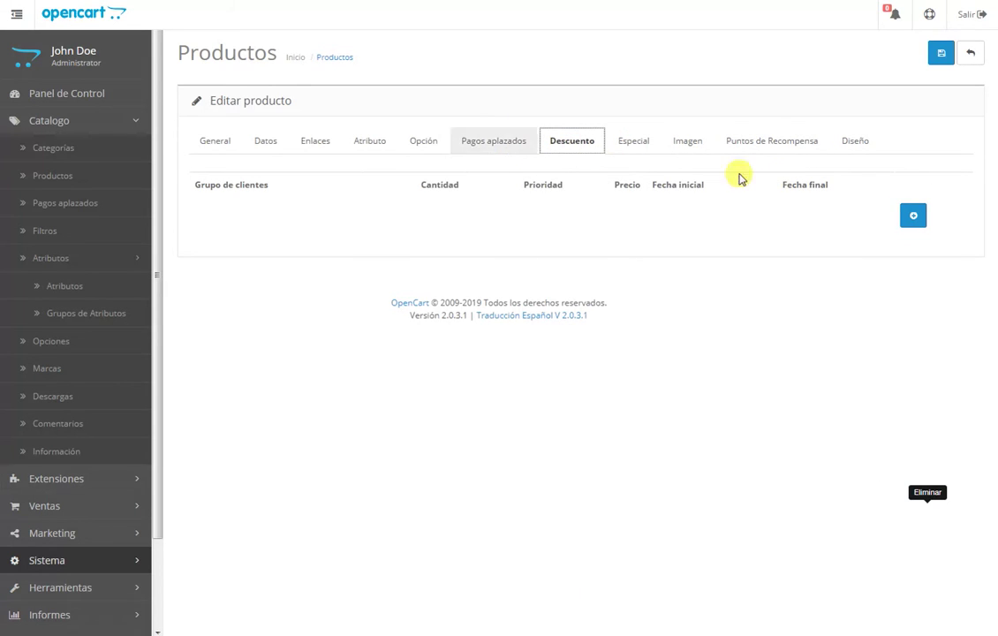
click(913, 215)
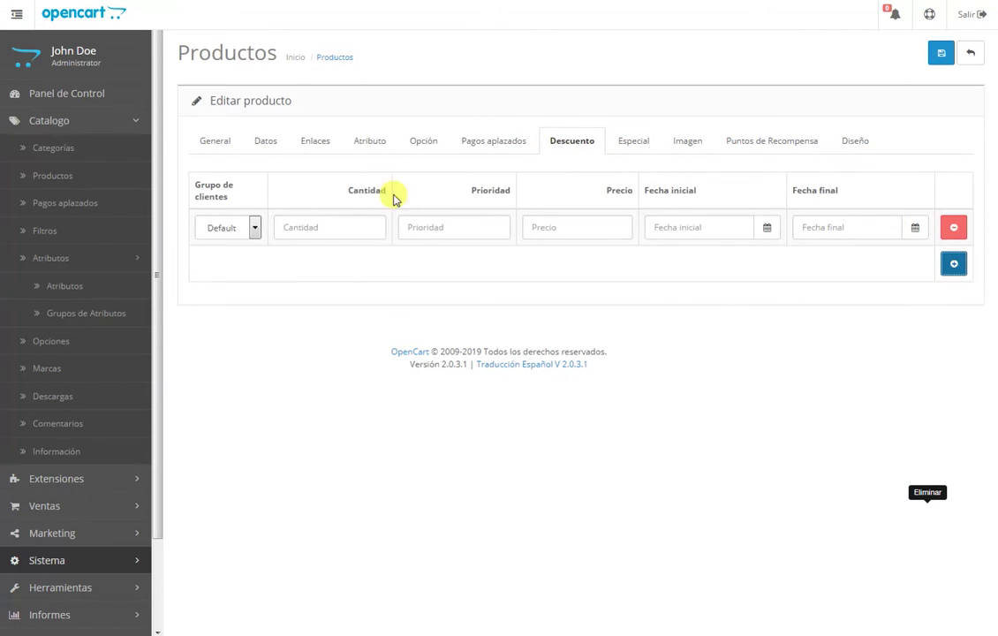
click(266, 140)
drag(356, 549, 302, 545)
key(ctrl+c)
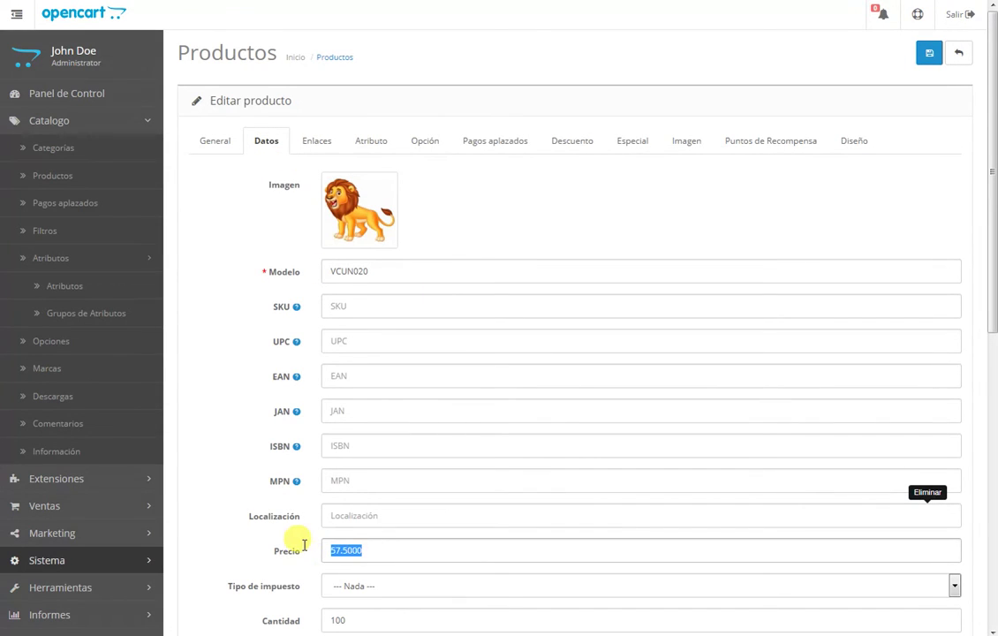
Step: Set the discount row's Cantidad to 12 and its Precio to 56.5000, leaving Prioridad empty
click(566, 147)
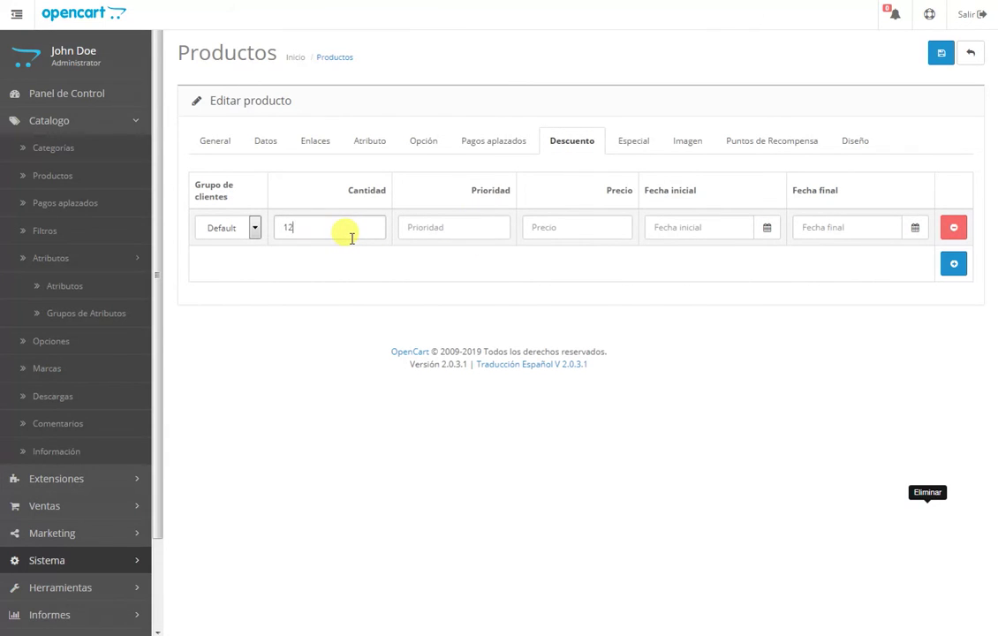
click(433, 221)
key(ctrl+v)
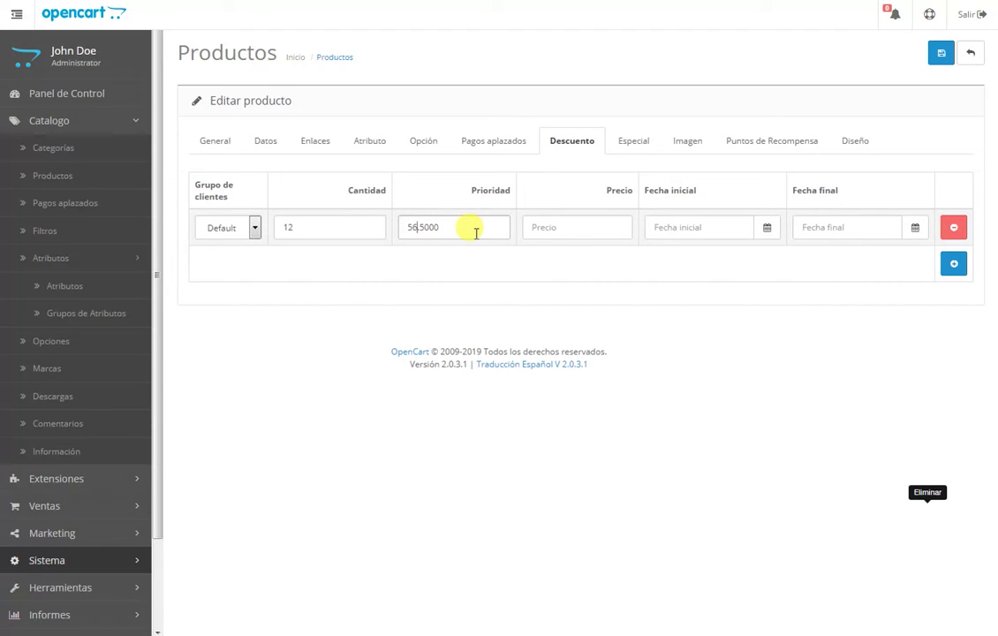
click(464, 229)
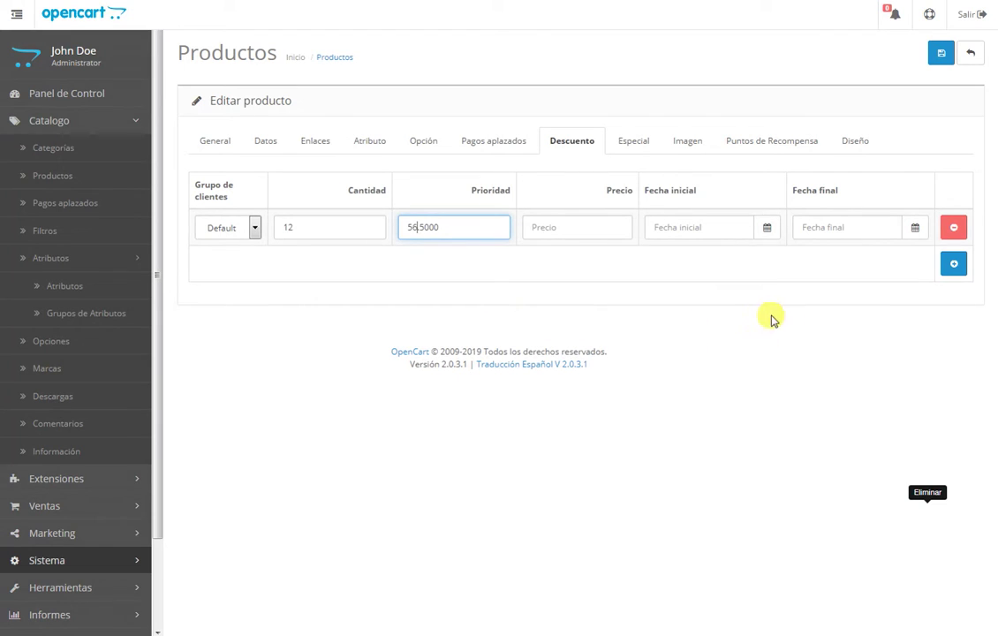
drag(498, 229, 380, 223)
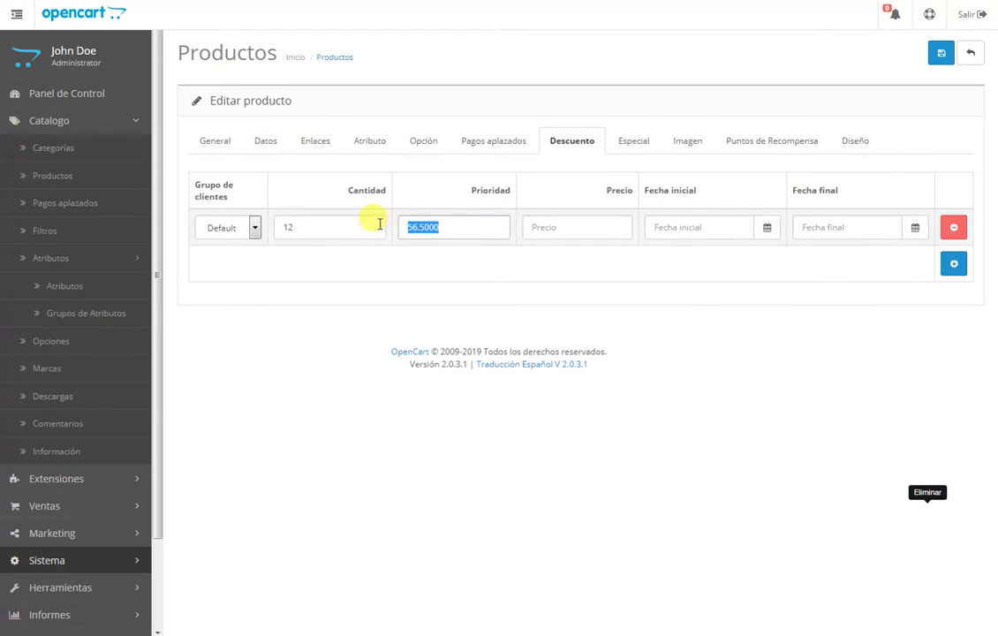
key(ctrl+x)
click(549, 229)
key(ctrl+v)
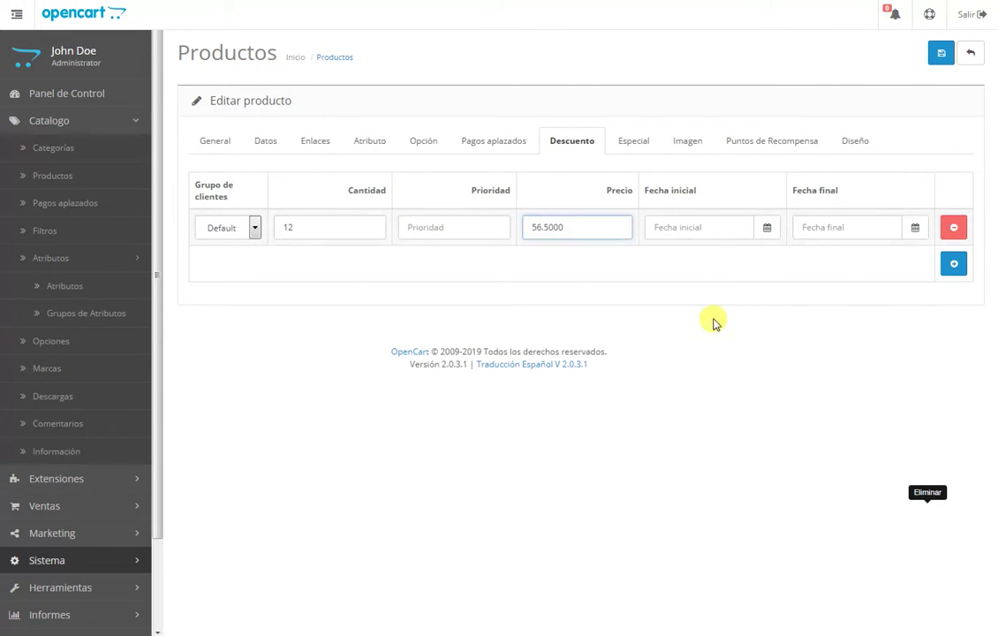
Step: Add two more discount rows: Cantidad 24 at Precio 55 and Cantidad 60 at Precio 54
click(328, 260)
click(583, 260)
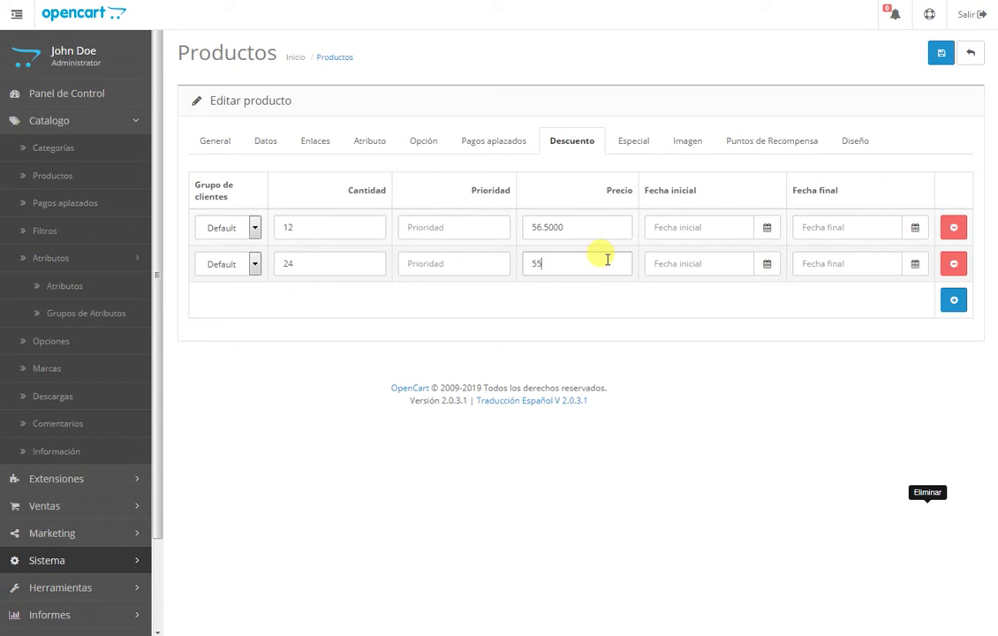
click(953, 299)
click(326, 302)
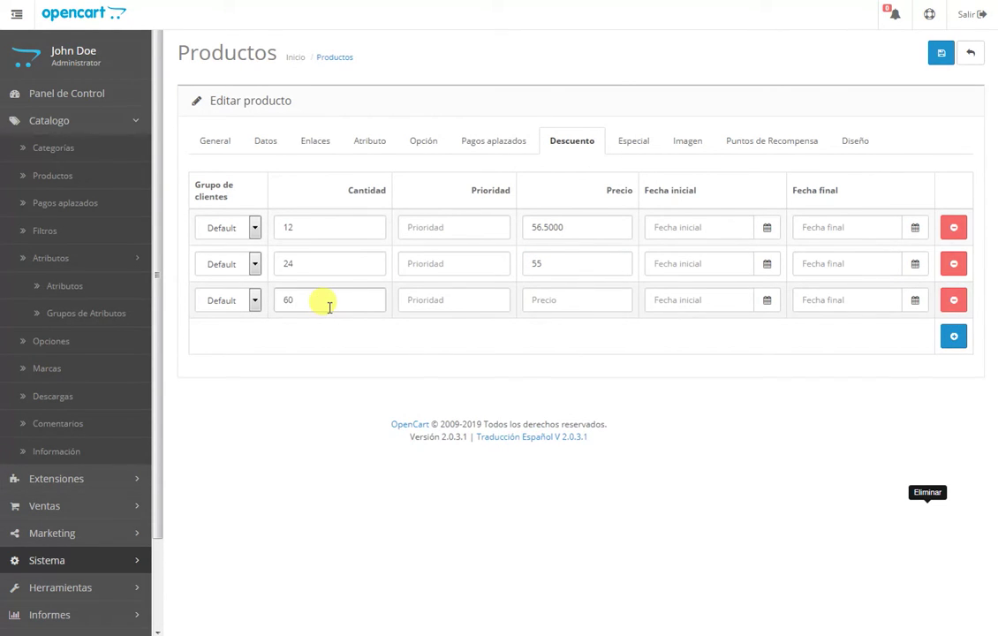
click(562, 308)
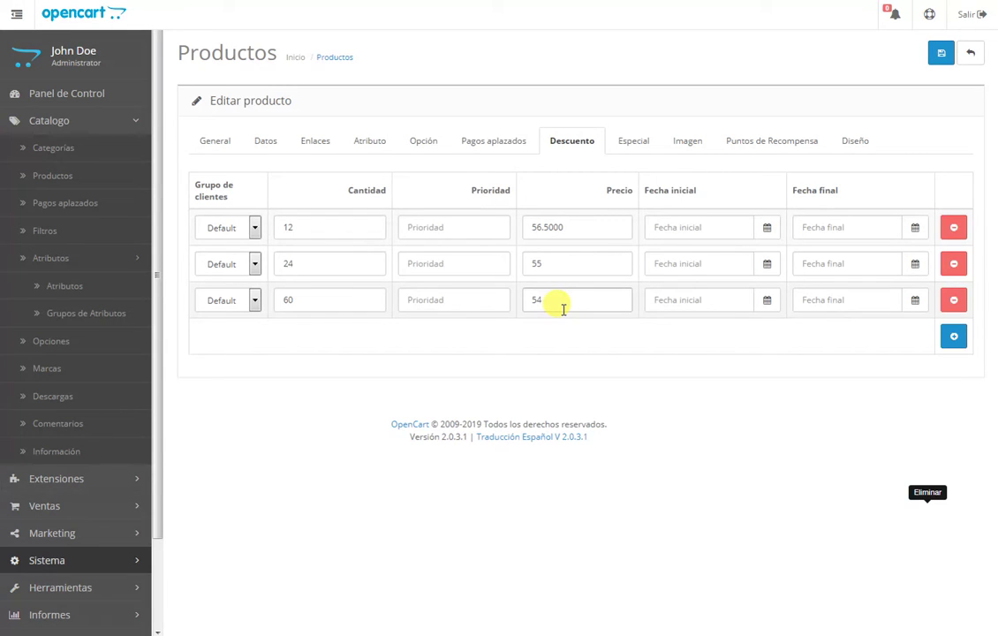
click(563, 308)
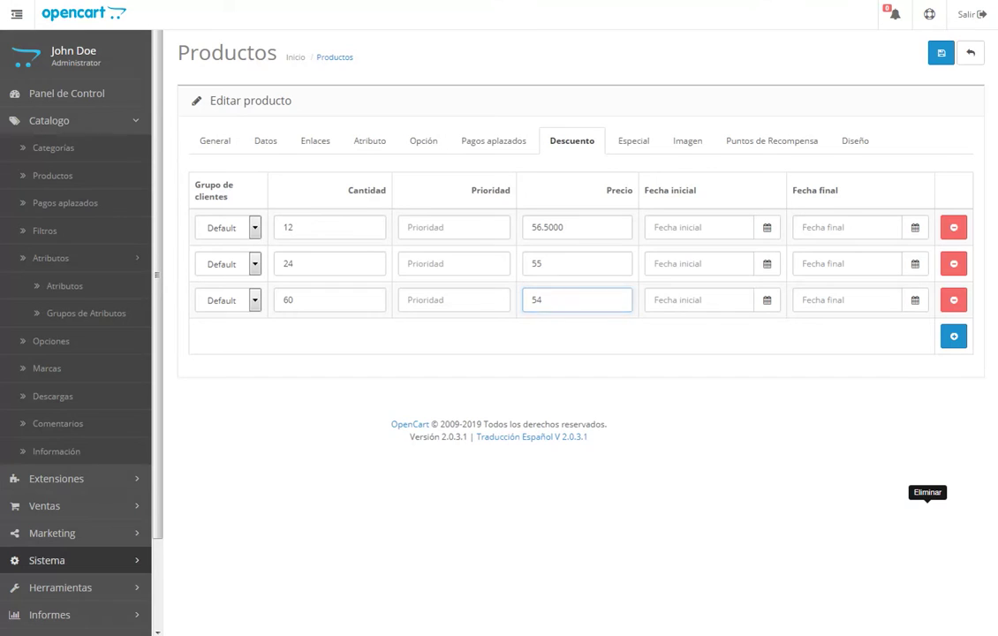
Step: Open the OpenCart demo store at demo.opencart.com and view the Apple Cinema 30" product page
mouse_move(960, 11)
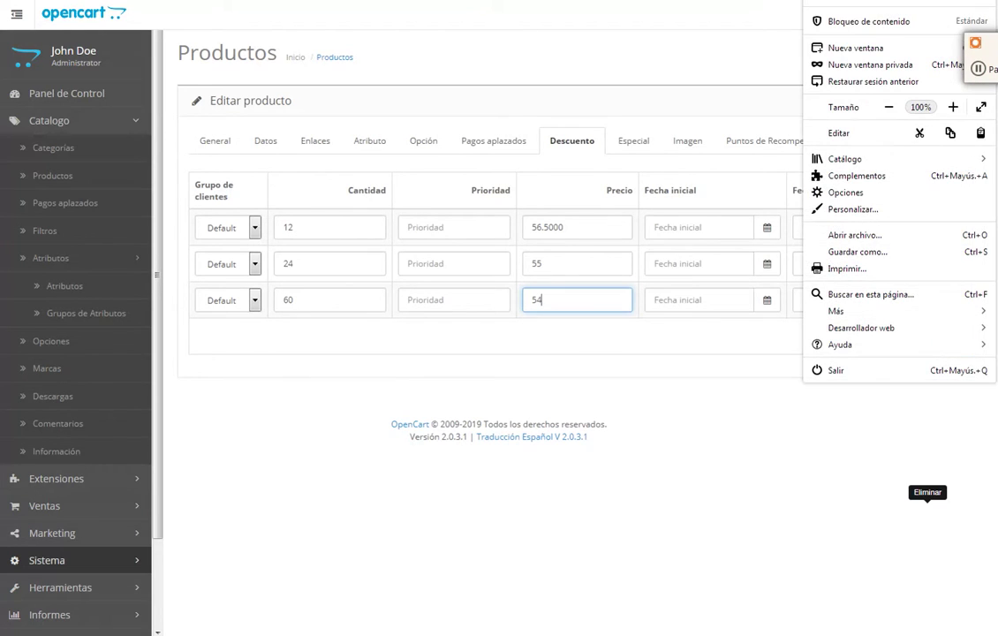
key(ctrl+n)
text(demo)
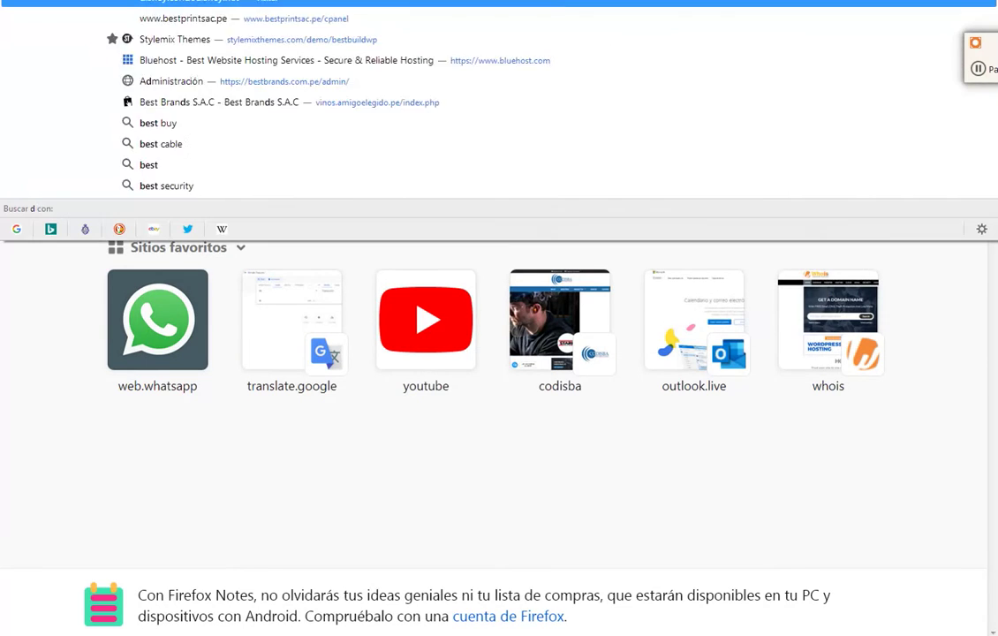
key(Return)
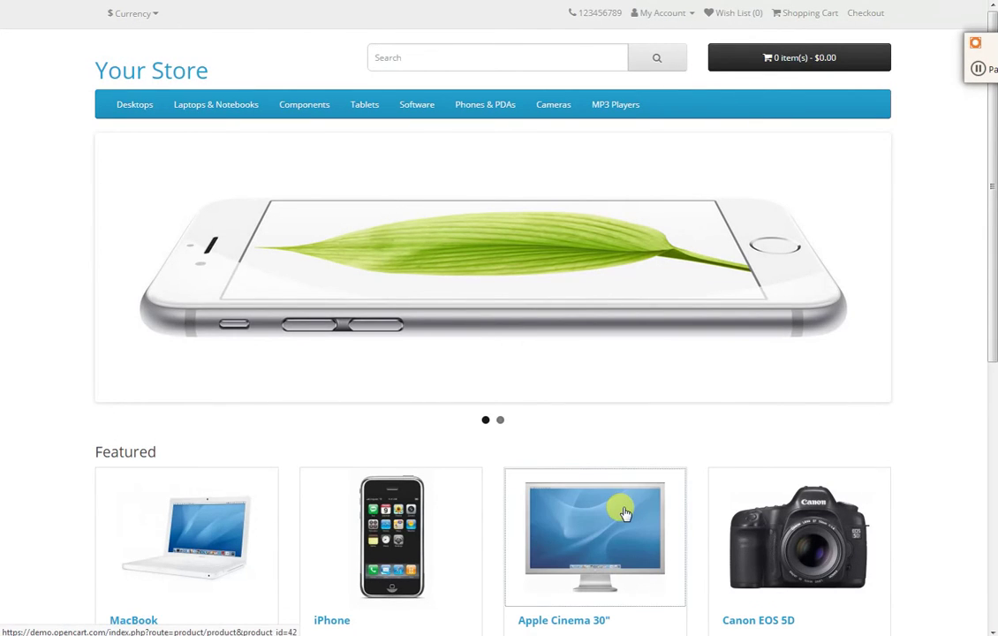
click(625, 513)
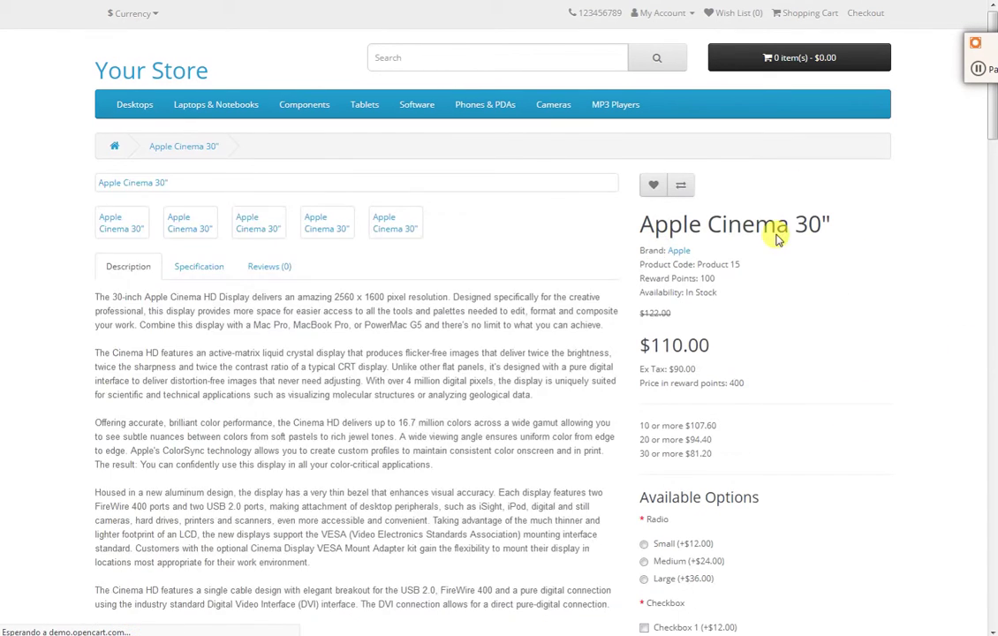
Step: Examine the base price and quantity discount tiers on the Apple Cinema 30" page and compare them with the wine product's Descuento rows
drag(991, 131, 987, 149)
drag(779, 383, 634, 349)
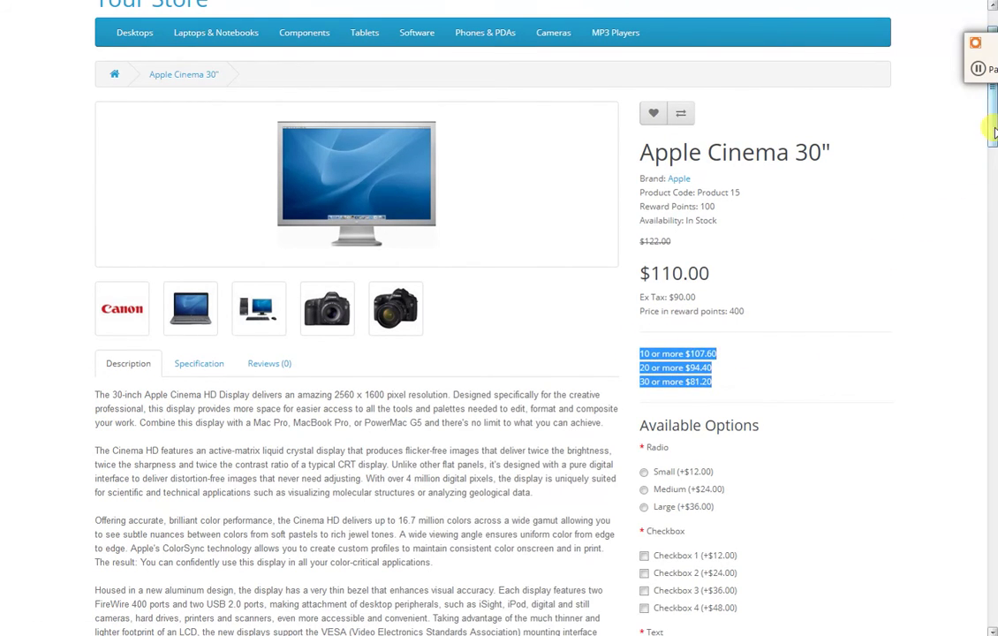
drag(992, 131, 992, 134)
drag(640, 249, 741, 248)
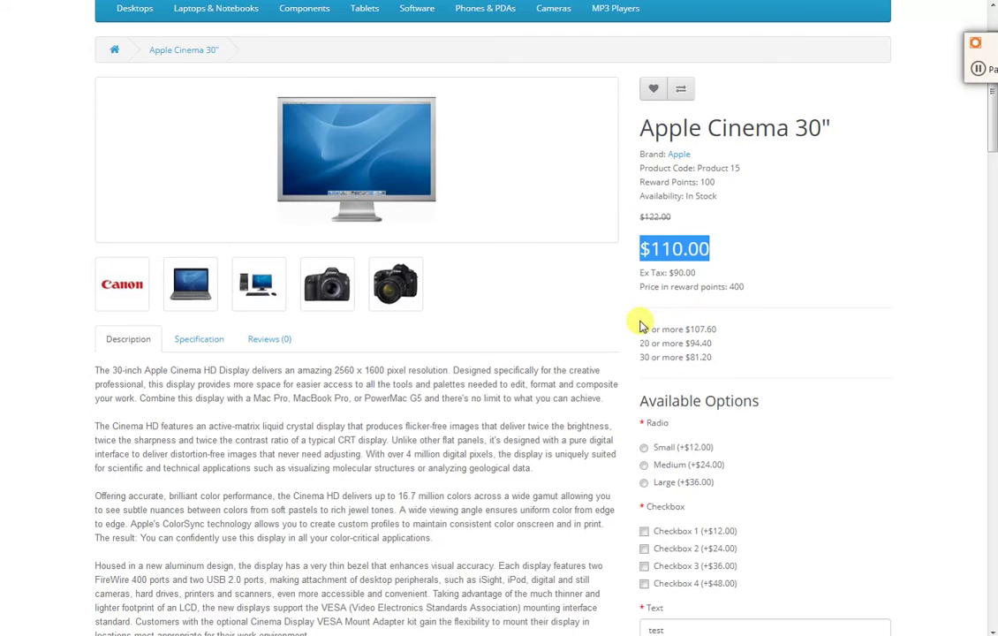
drag(640, 327, 740, 330)
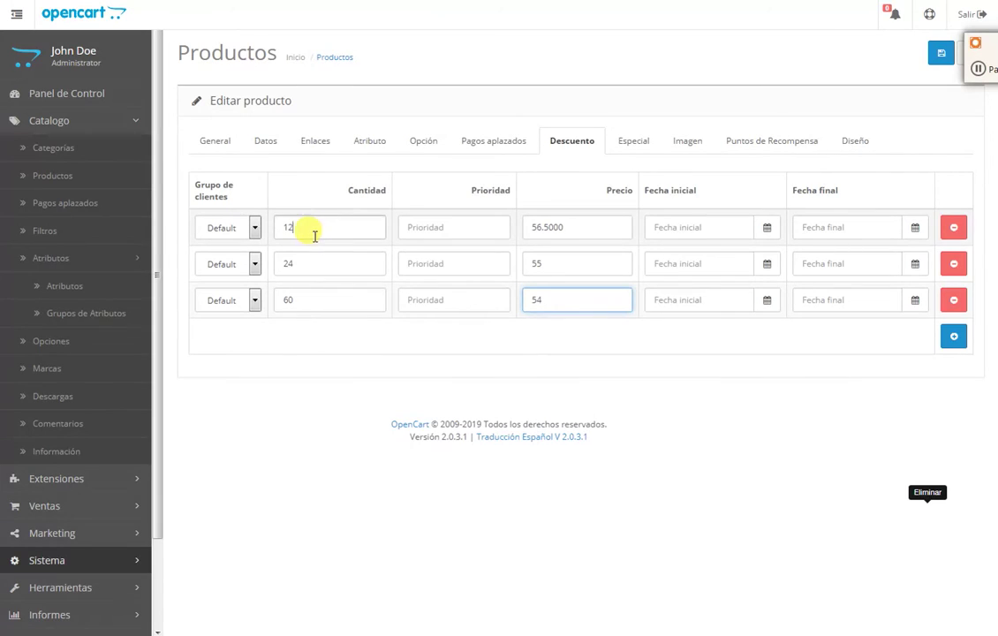
double_click(282, 226)
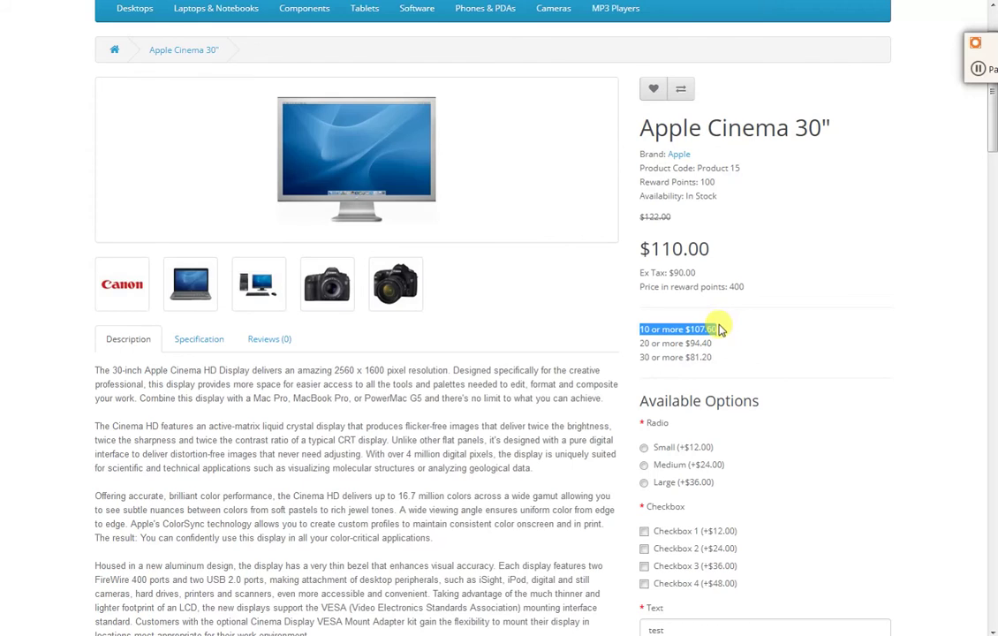
mouse_move(644, 344)
mouse_down()
mouse_move(726, 351)
mouse_move(636, 358)
mouse_up()
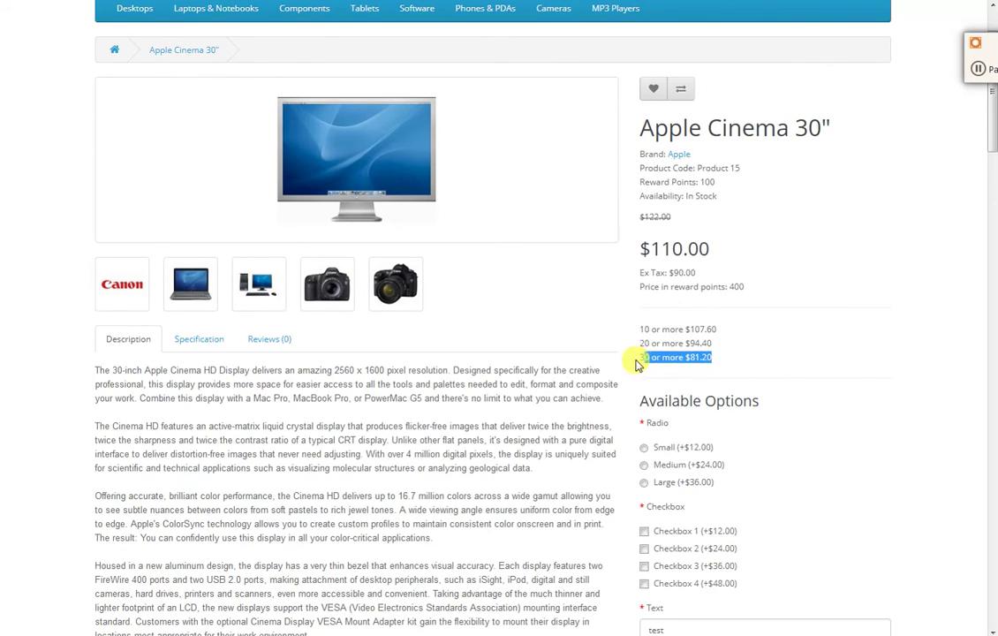
click(746, 383)
drag(725, 356, 628, 315)
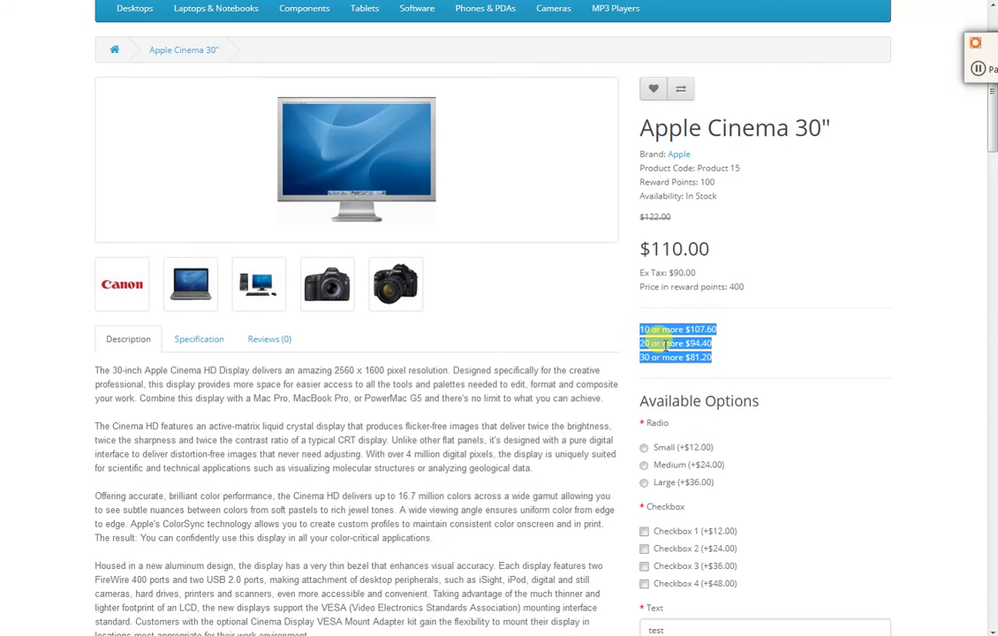
click(708, 365)
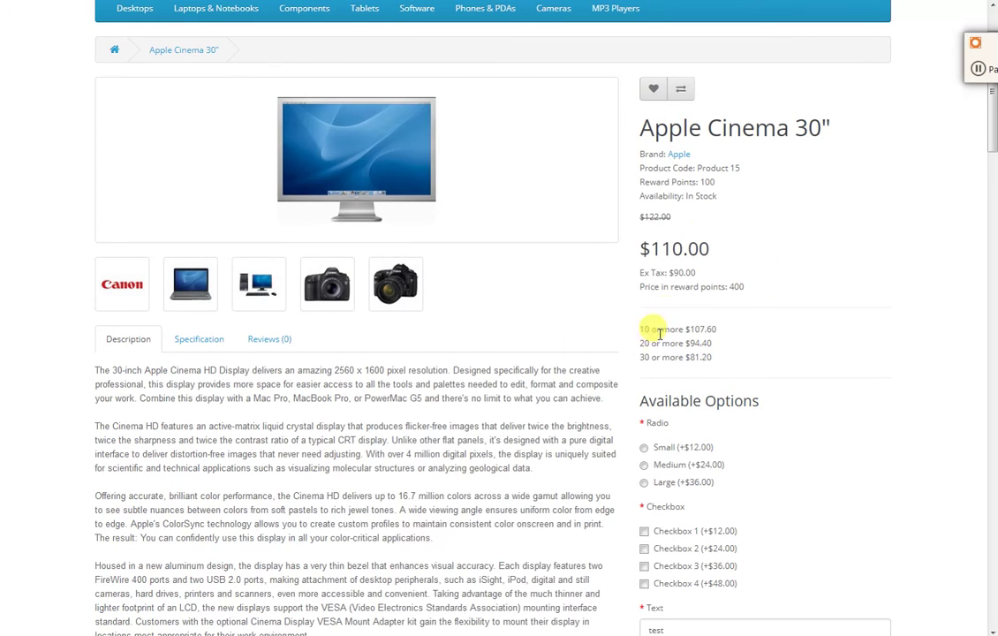
drag(640, 329, 749, 378)
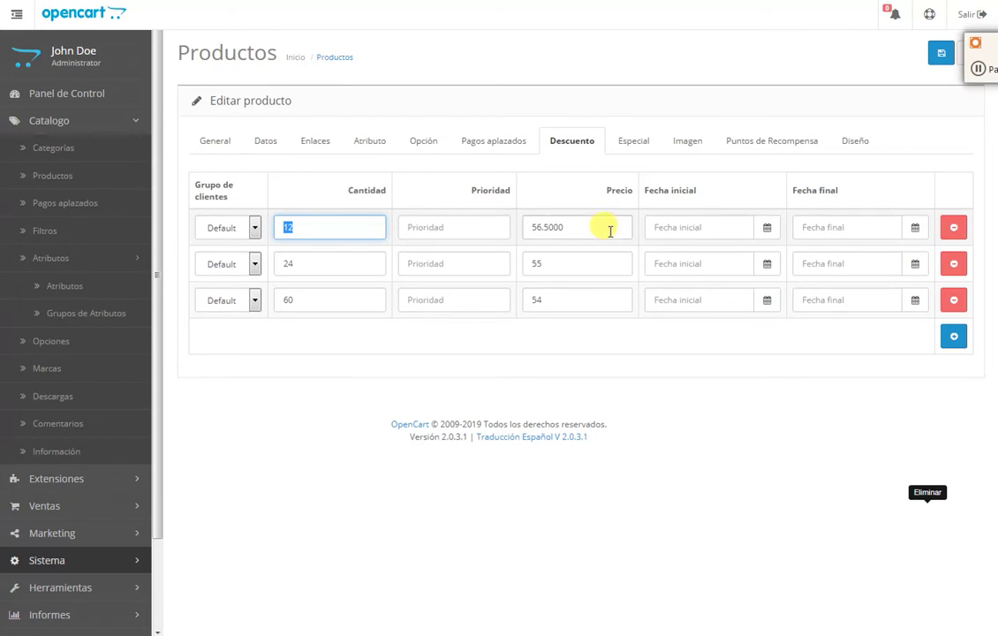
Step: Review the wine product's General details, its Modelo, Precio and Cantidad under Datos, and its Marca and Categorías under Enlaces
click(638, 143)
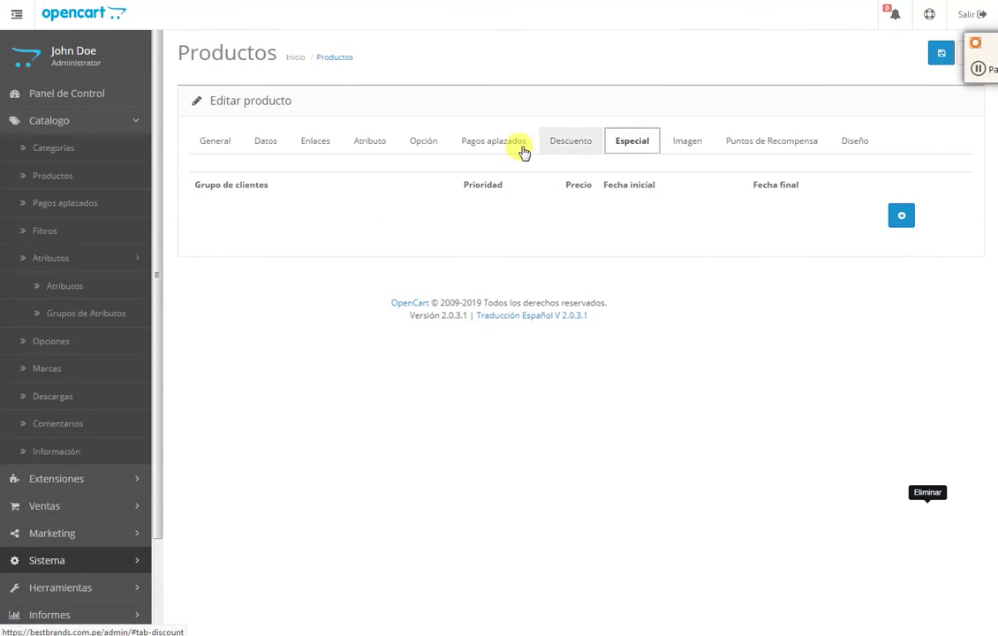
click(226, 138)
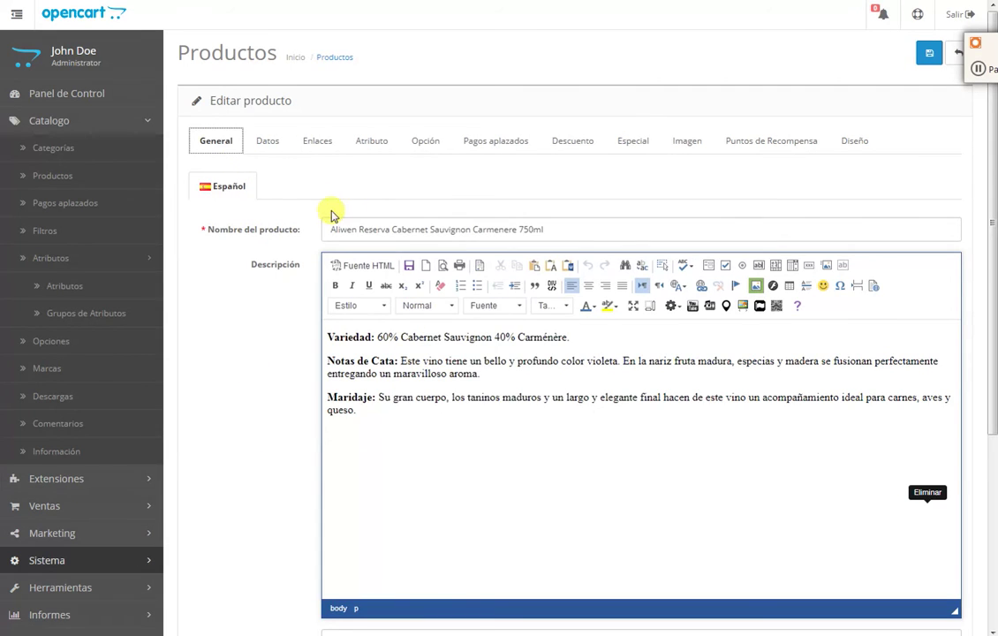
click(269, 140)
click(334, 273)
double_click(336, 272)
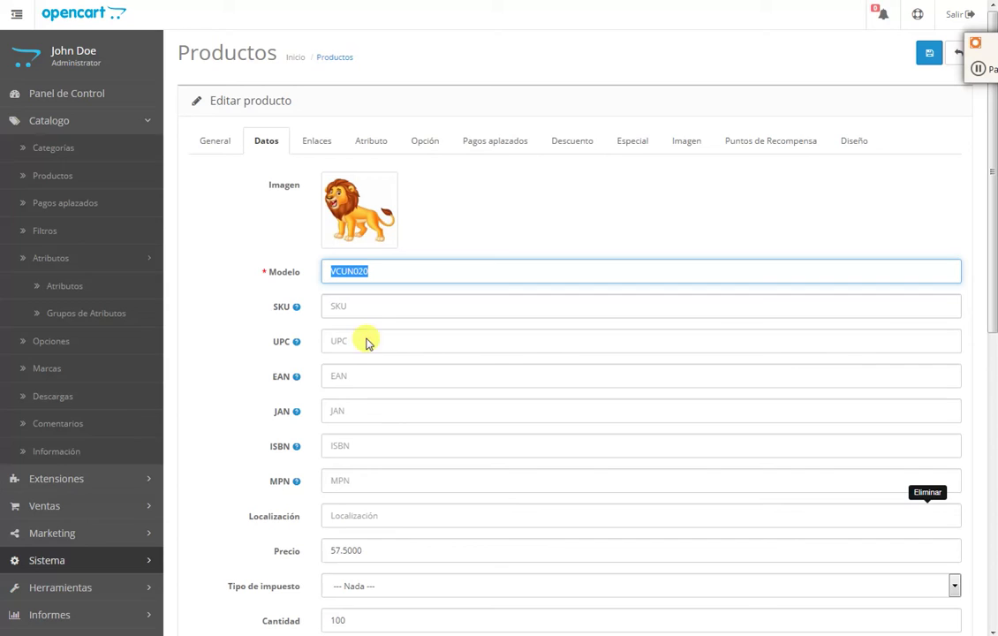
double_click(382, 551)
click(356, 619)
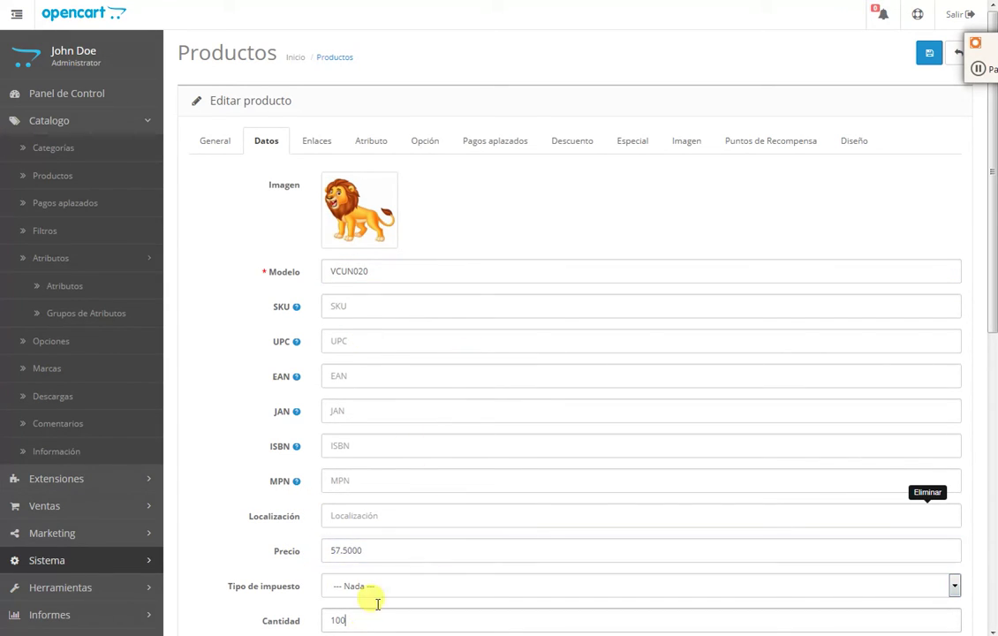
click(325, 143)
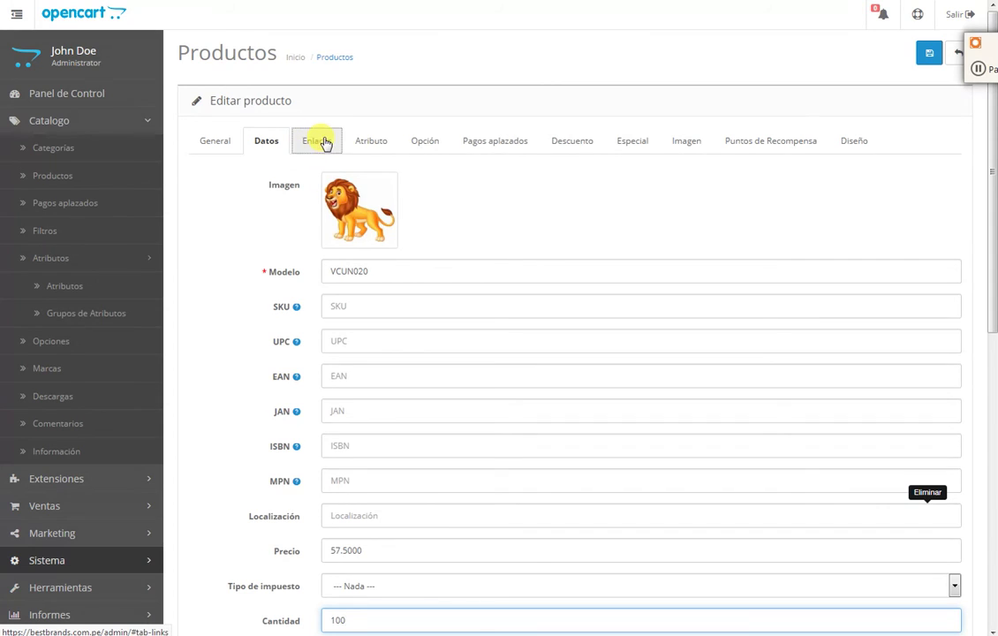
click(262, 139)
click(315, 139)
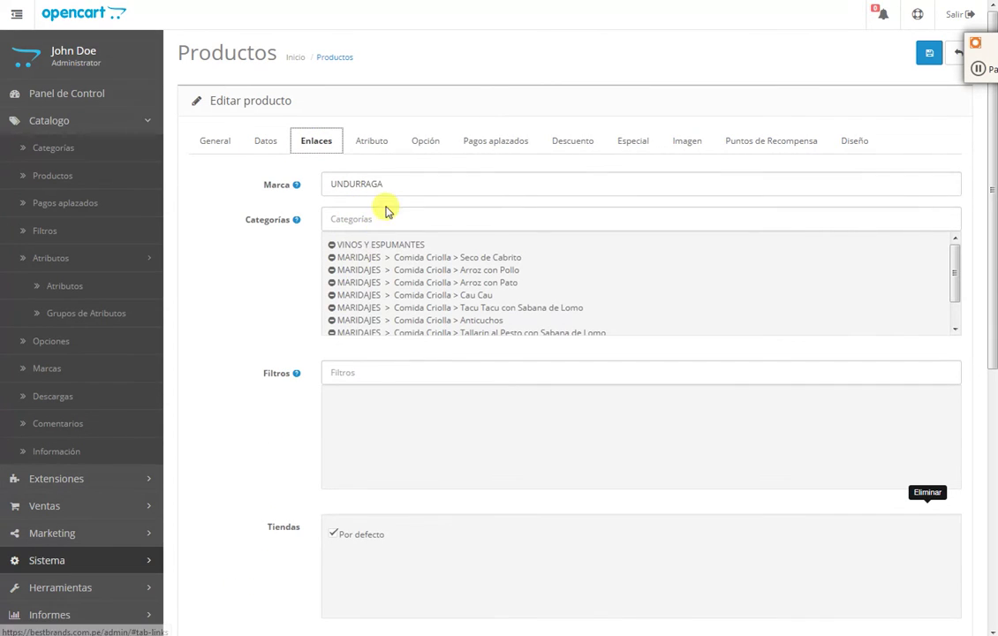
click(384, 185)
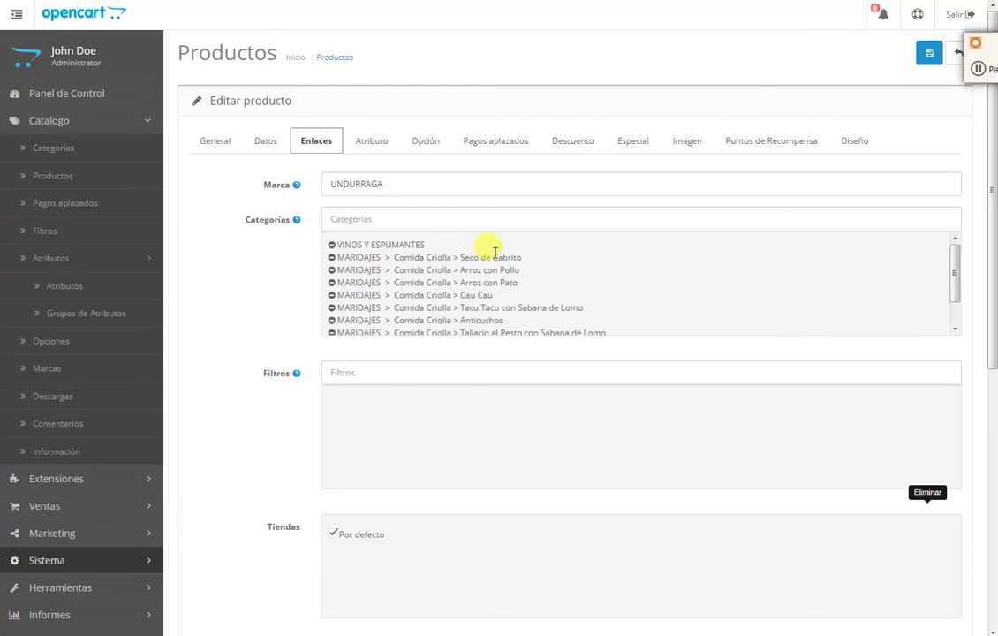
Step: Review the product's attributes and the Varietal value choices, plus its Opción, Pagos aplazados and Descuento sections
click(368, 141)
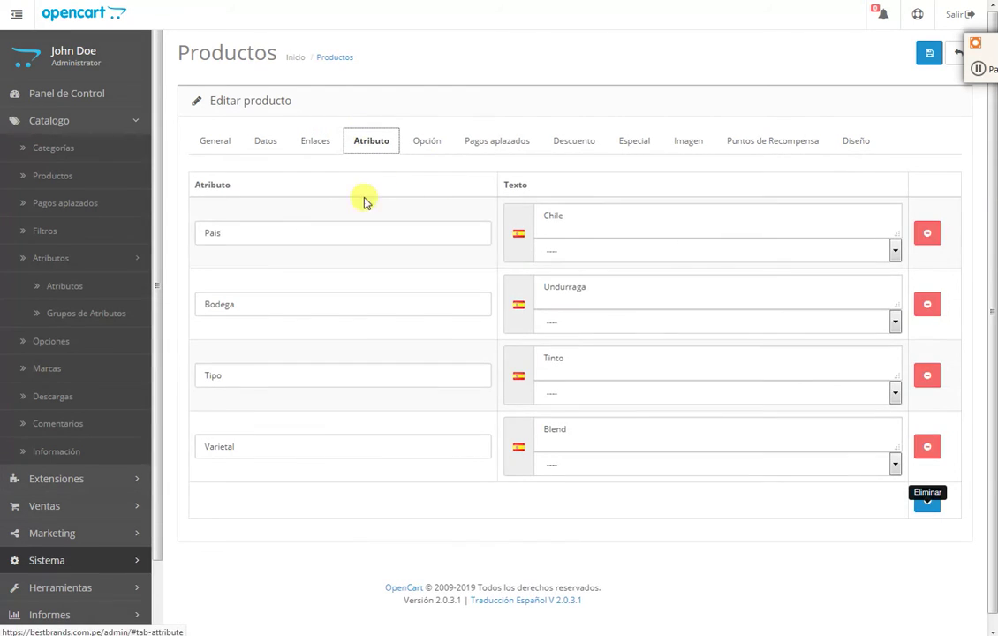
drag(199, 186, 642, 529)
click(618, 494)
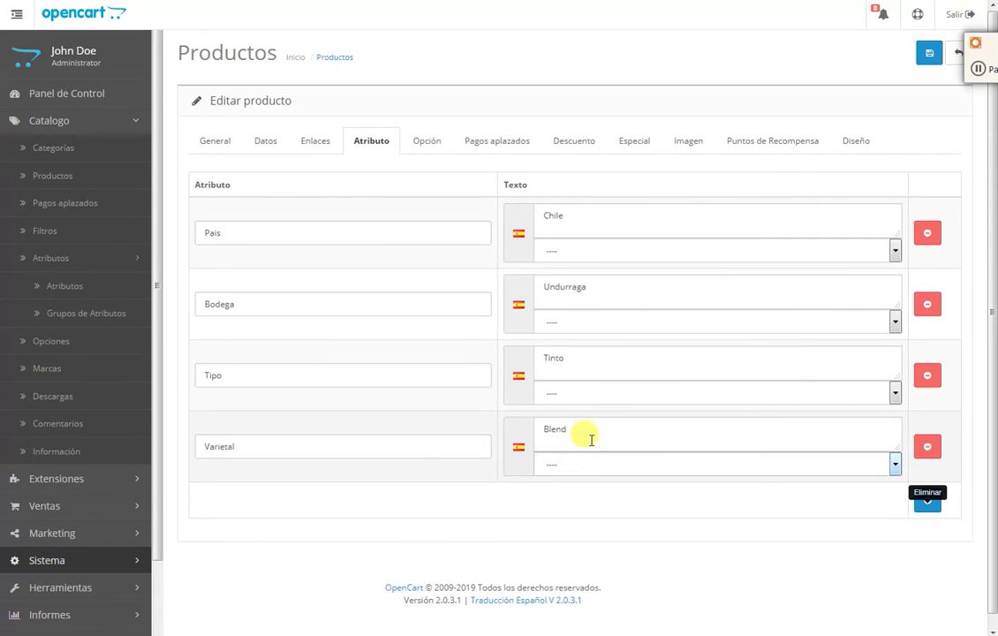
click(605, 465)
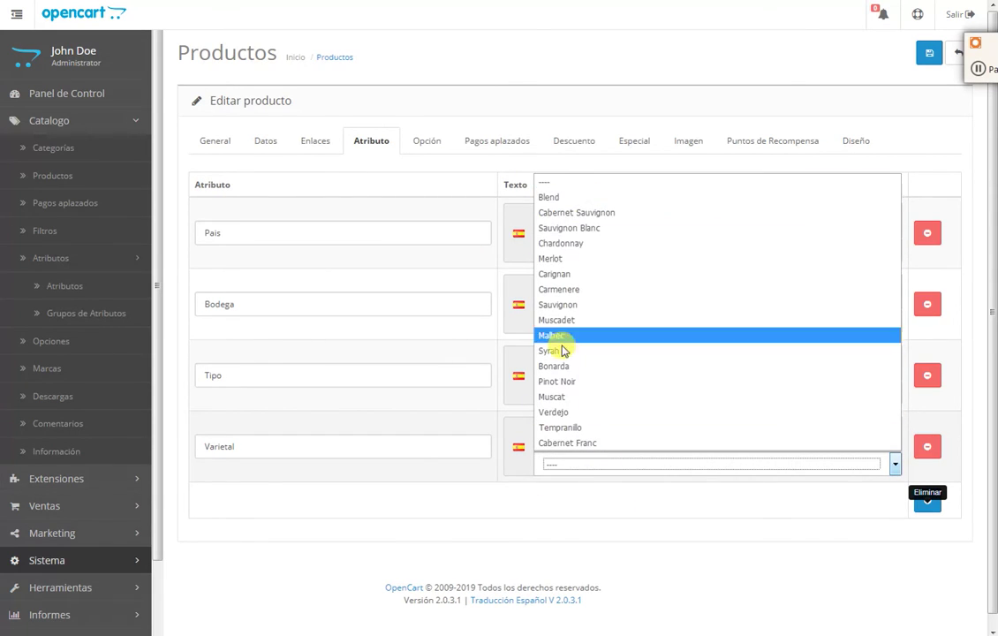
click(614, 459)
click(613, 422)
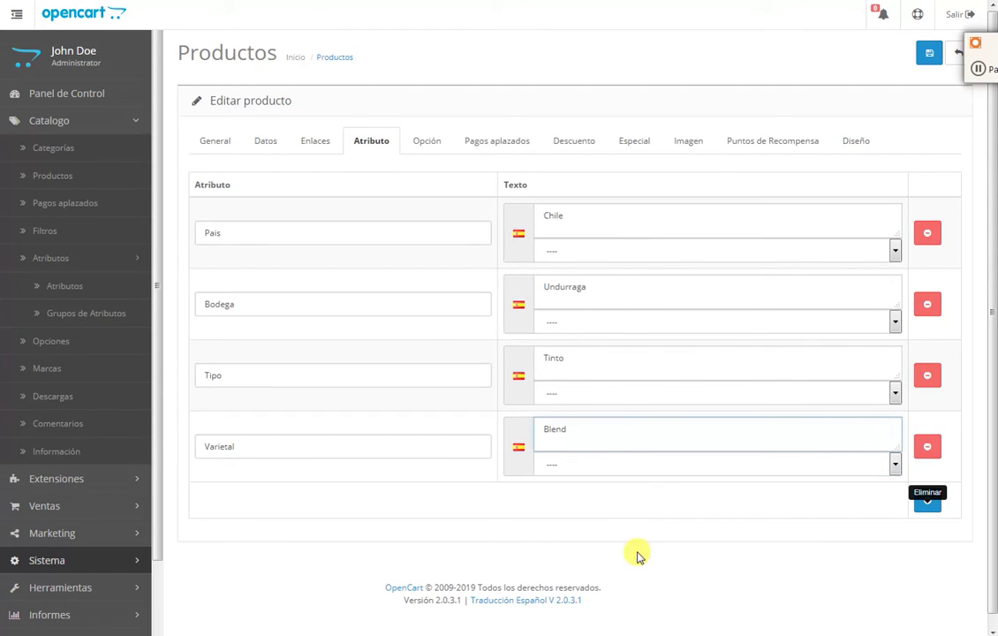
click(427, 146)
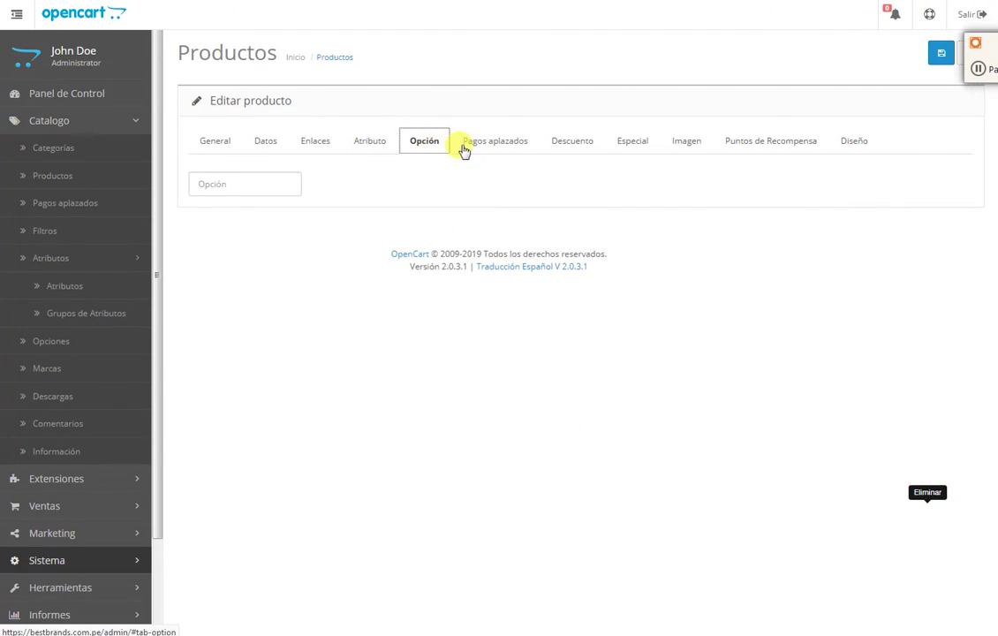
click(538, 144)
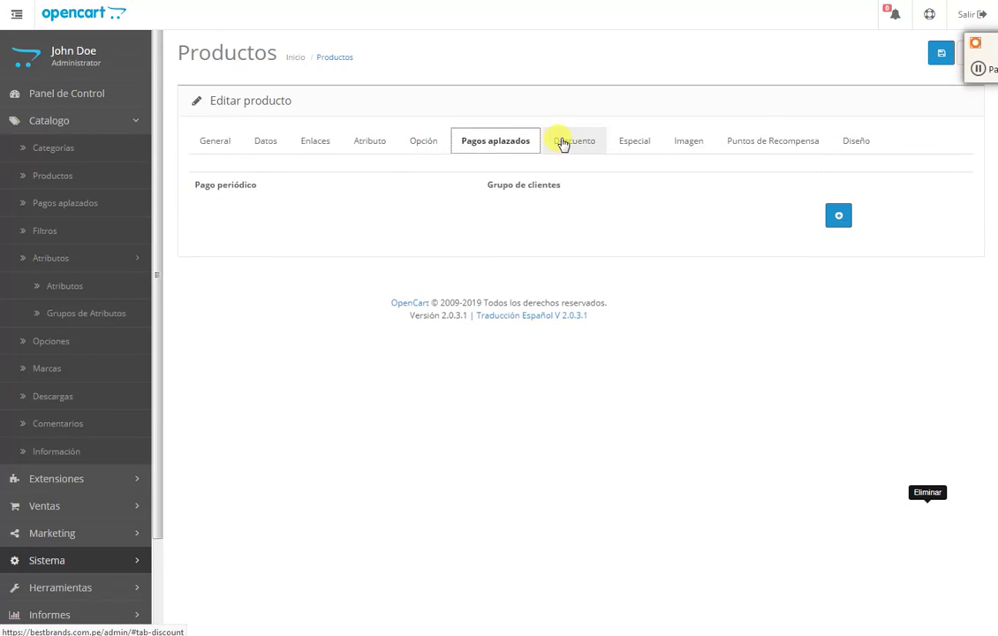
click(564, 143)
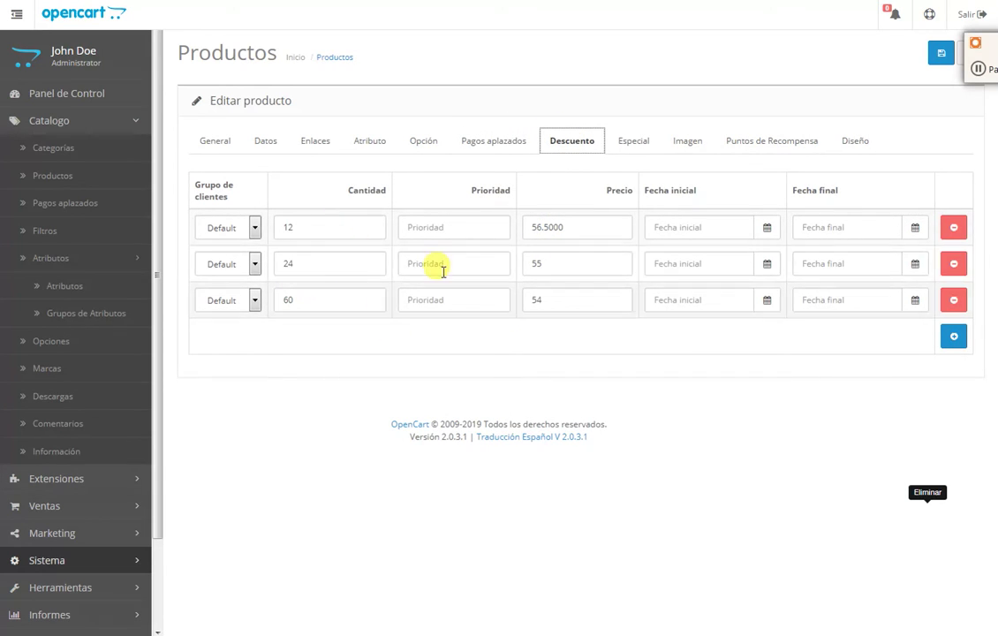
Step: Add a special price of 55 to the product, valid from 2019-05-06 to 2019-05-10, leaving Prioridad empty
click(631, 146)
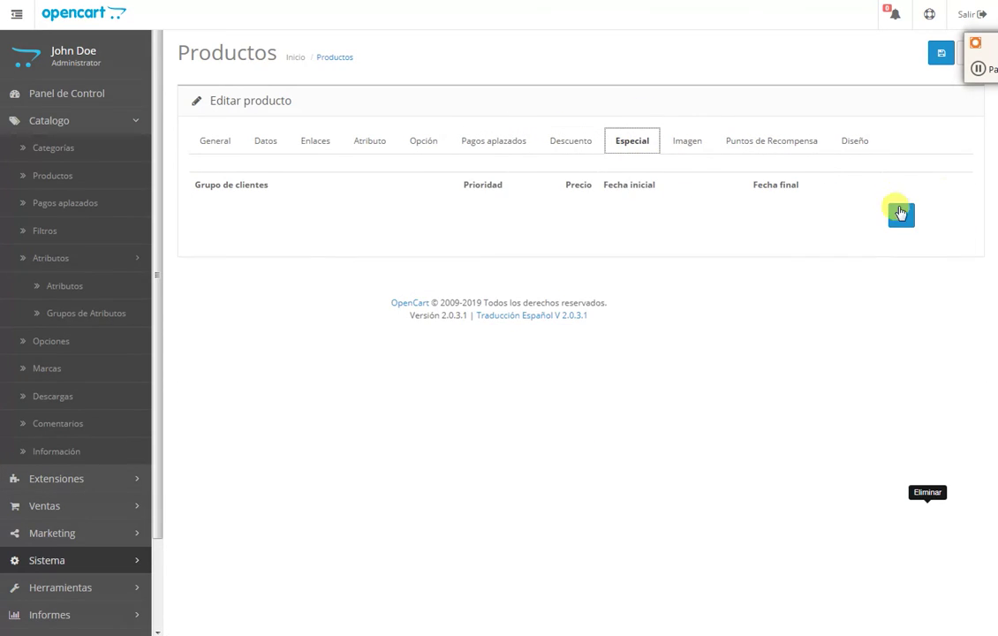
click(900, 215)
click(493, 212)
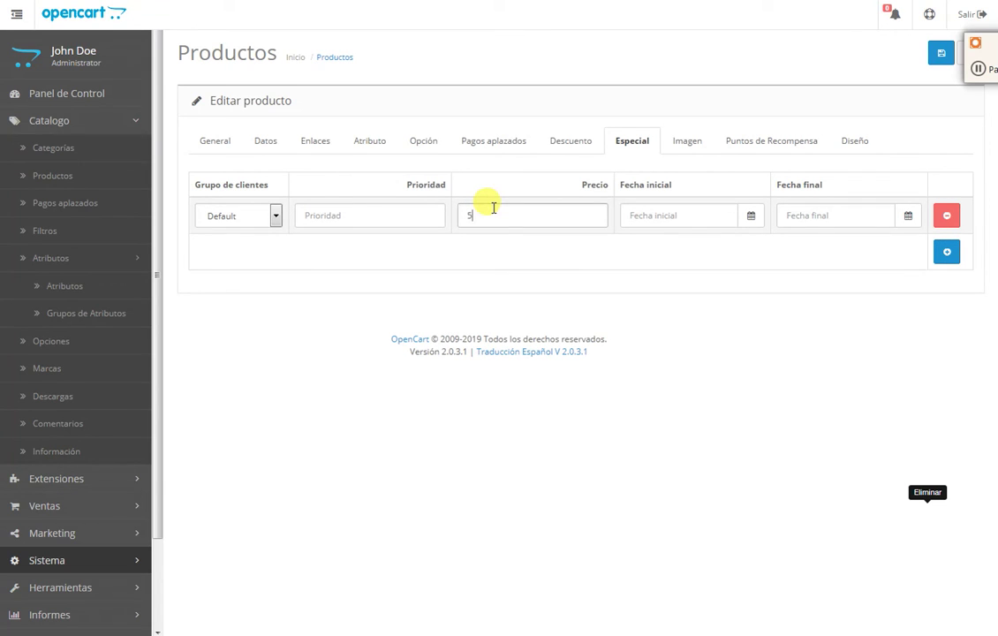
click(751, 216)
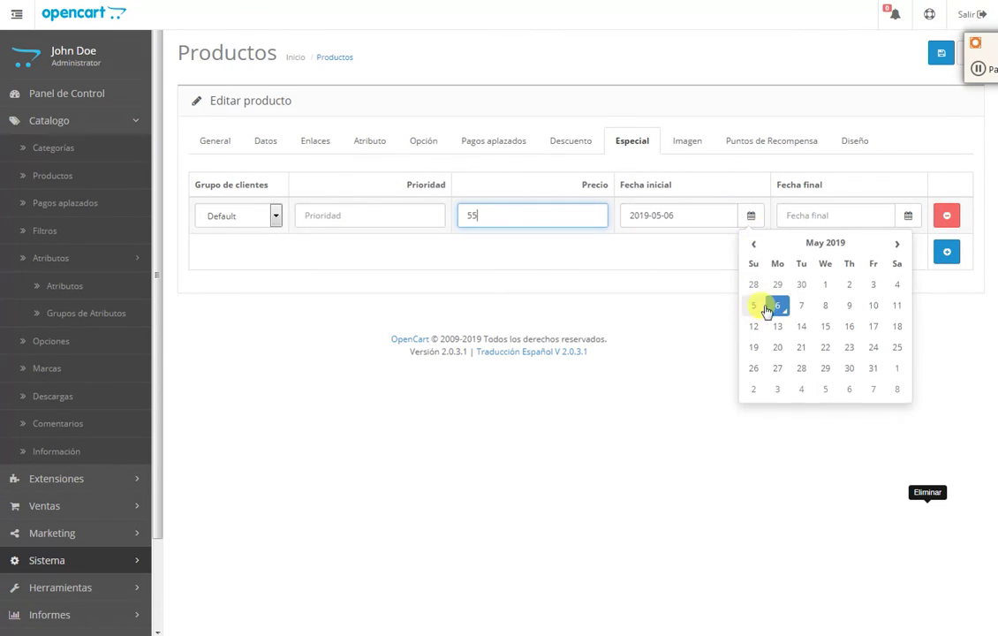
click(687, 276)
click(907, 218)
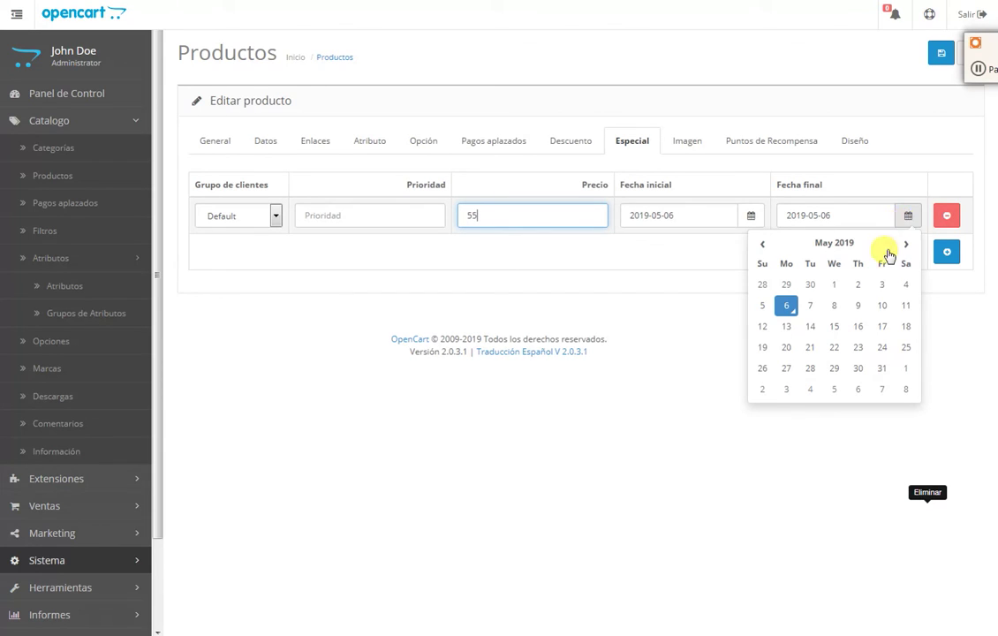
click(885, 303)
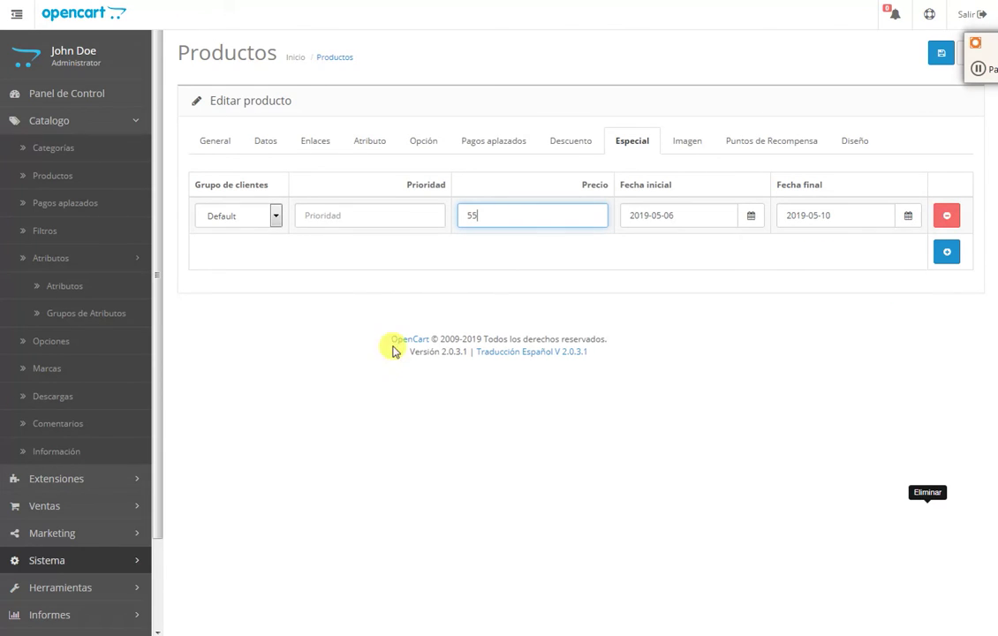
Step: Add two blank additional image rows to the product's Imagen section
click(688, 142)
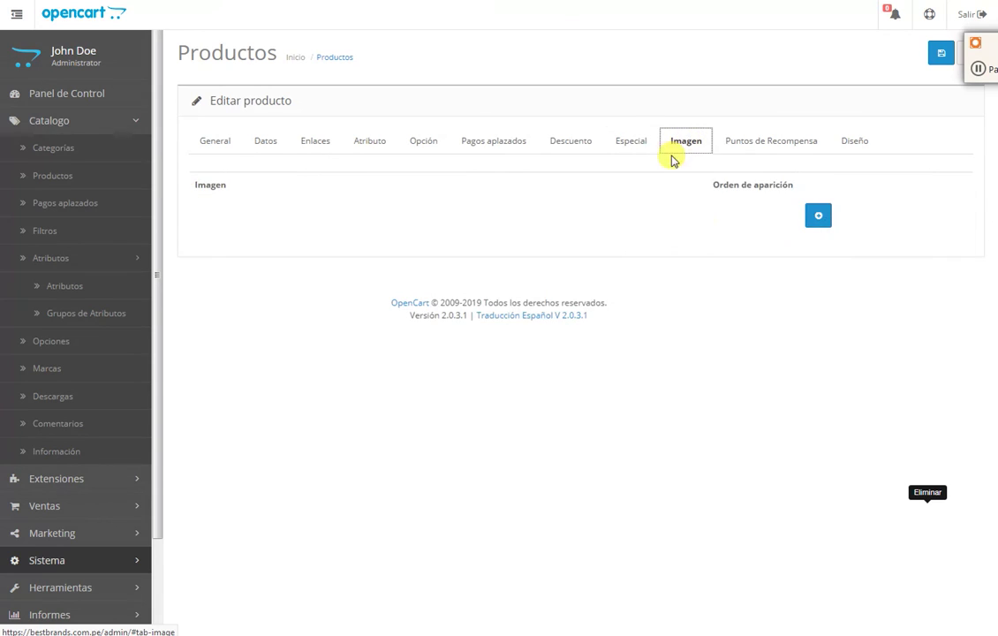
click(819, 212)
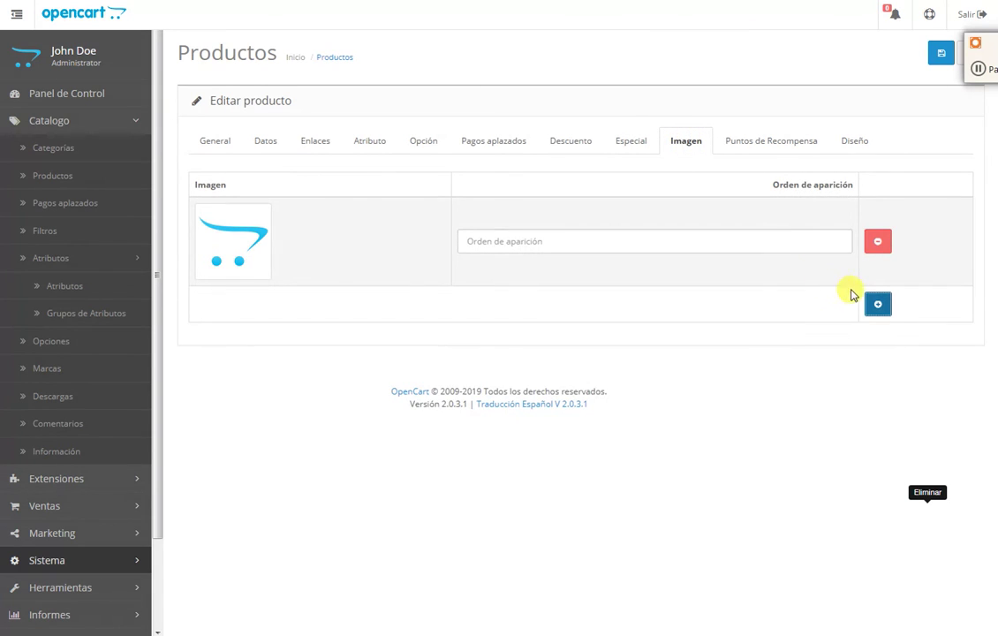
click(877, 306)
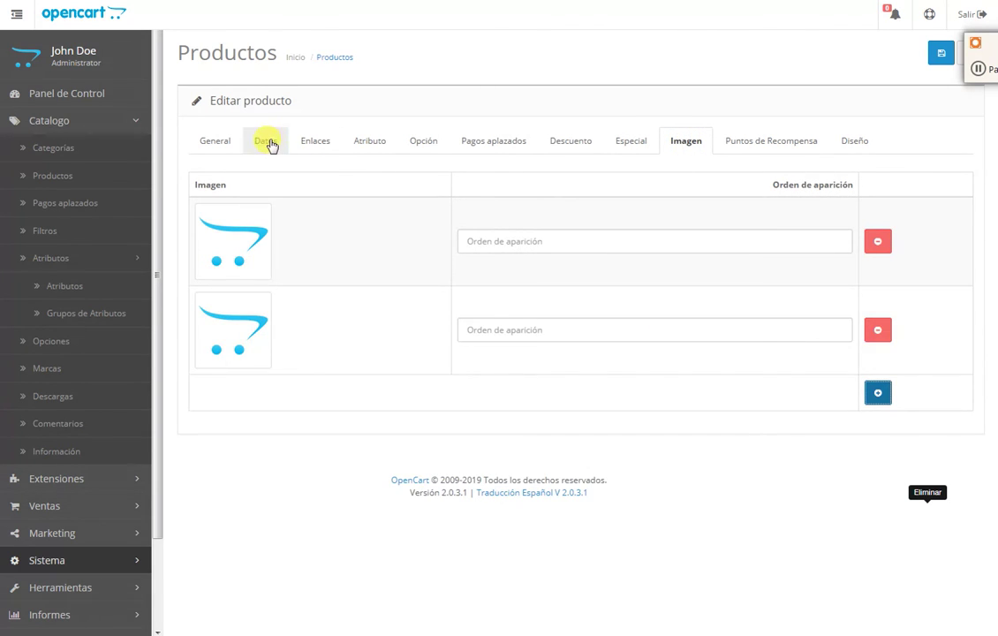
Step: Compare the main image under Datos with the additional image rows, check the General details and save the product
click(269, 143)
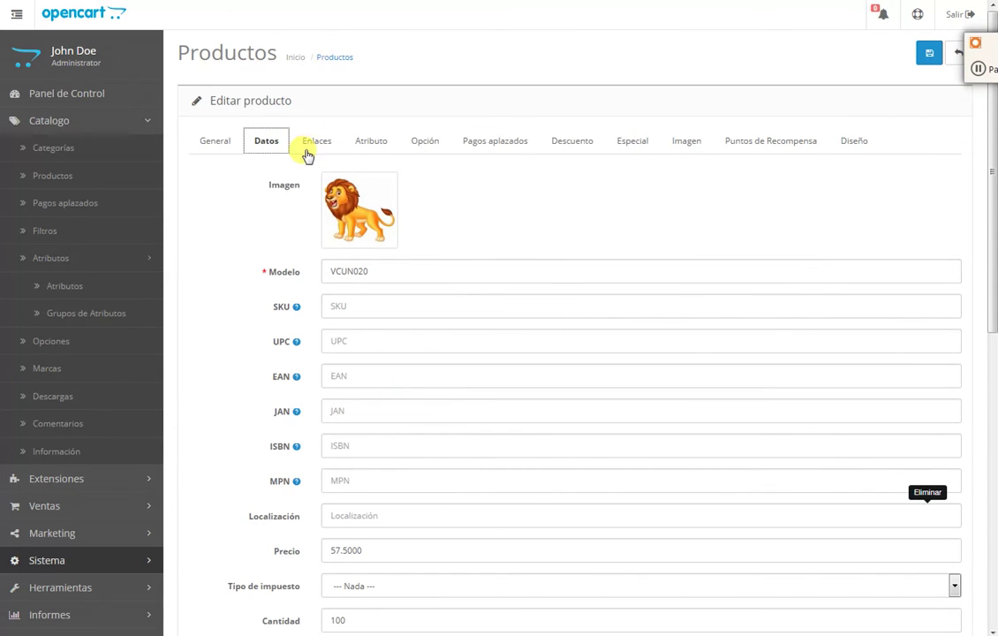
click(686, 144)
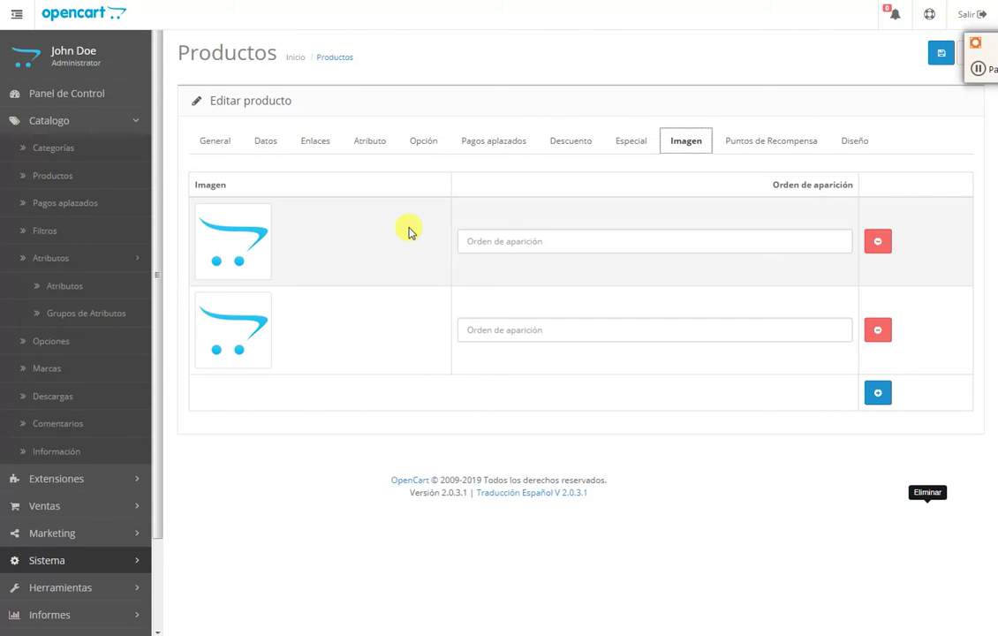
click(215, 147)
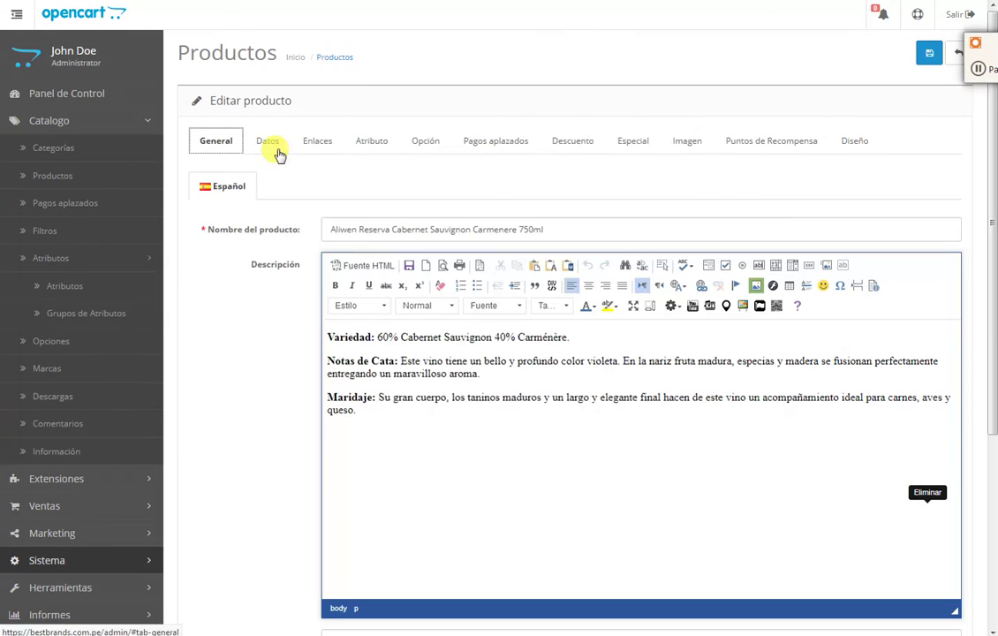
click(927, 60)
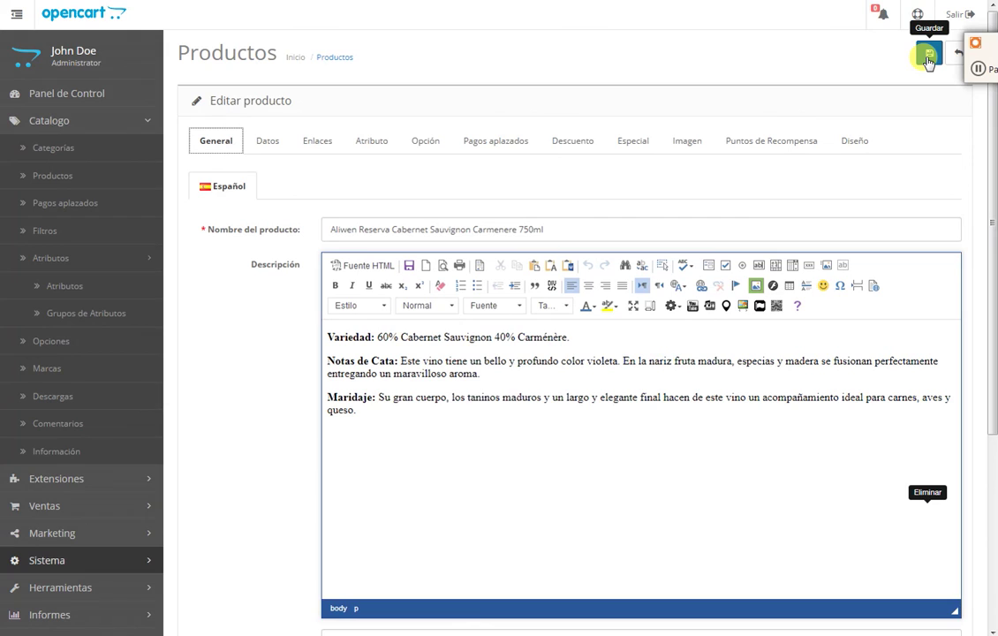